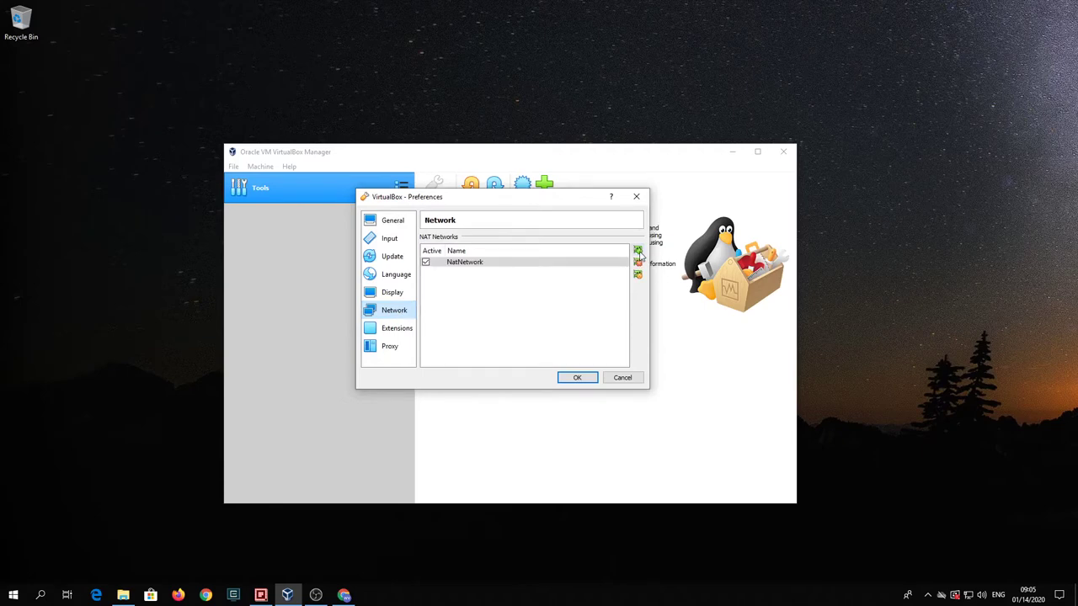
# - Set NatNetwork's CIDR to 10.20.30.0/24, review the installed extension packs, and save Preferences
pyautogui.doubleClick(459, 264)
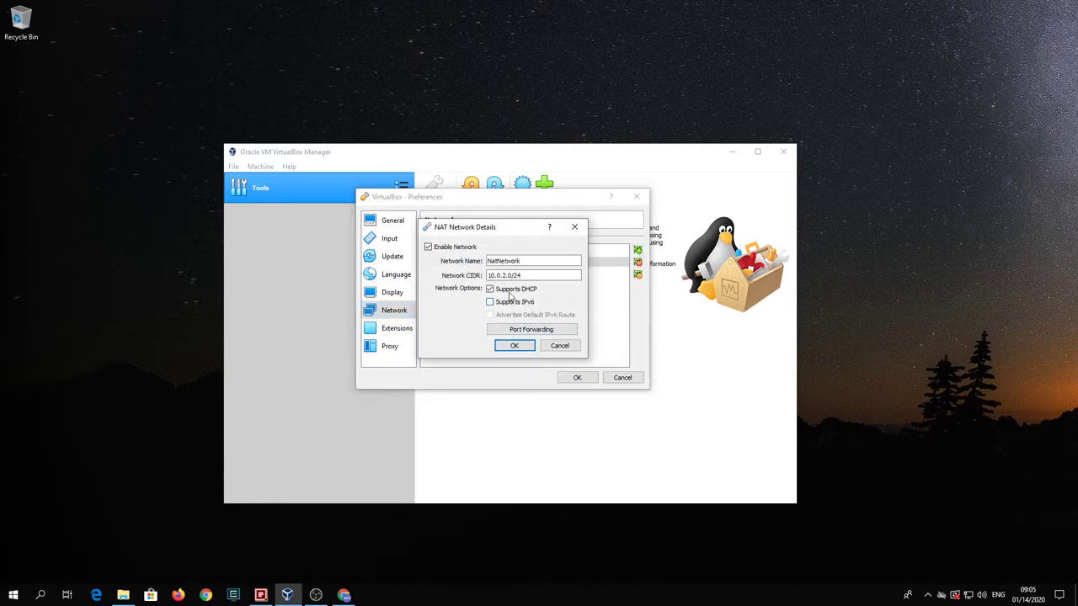
pyautogui.click(497, 275)
pyautogui.write('2')
pyautogui.click(511, 349)
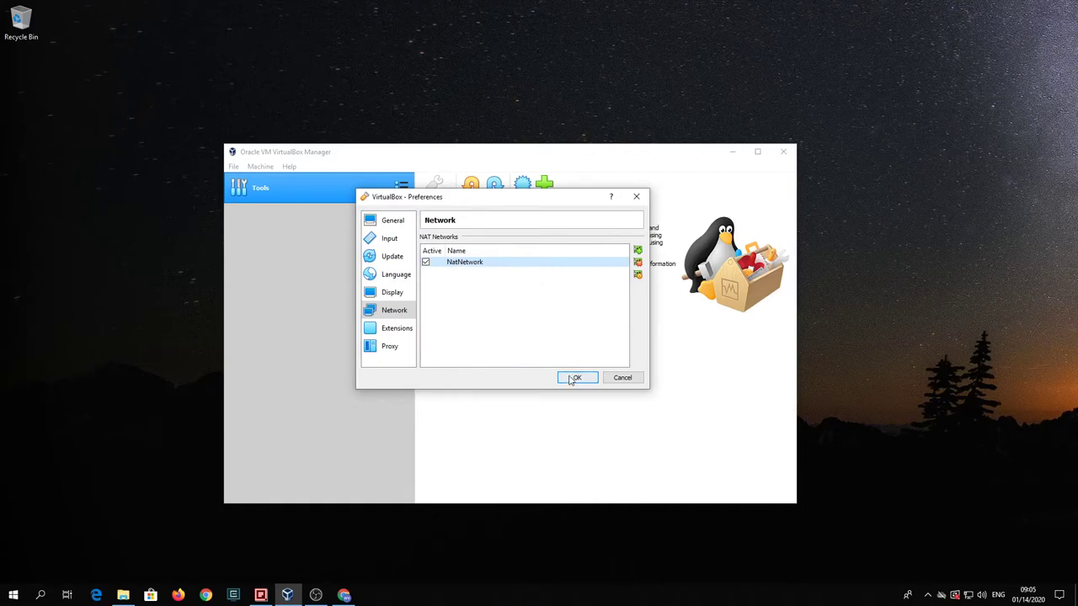
pyautogui.click(384, 329)
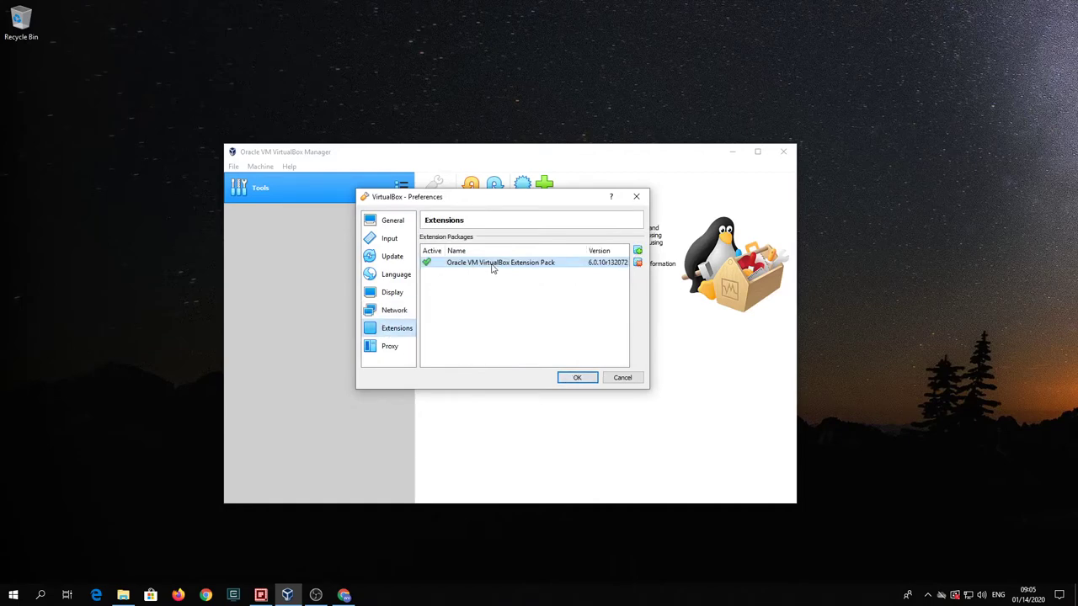
pyautogui.click(570, 378)
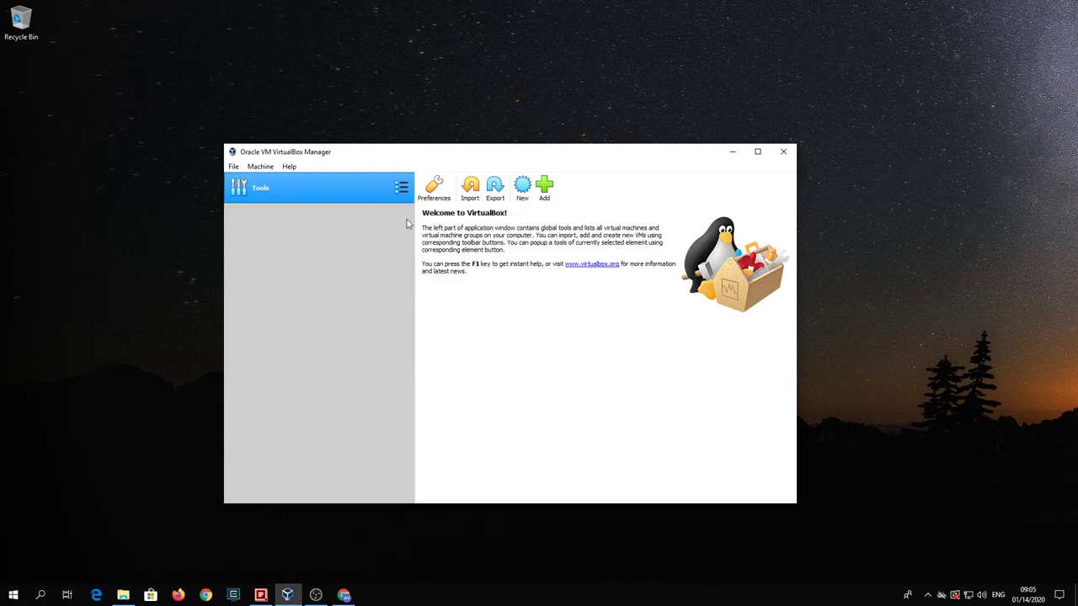
# - Name the new virtual machine Ubuntu, giving it the Linux Ubuntu (64-bit) type
pyautogui.click(522, 187)
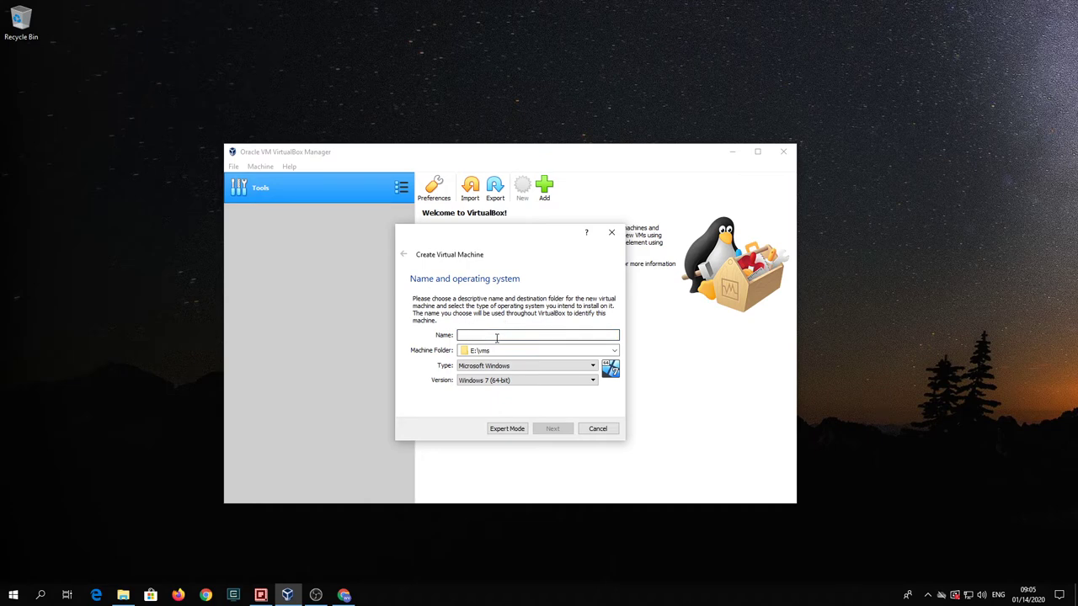
pyautogui.write('Ubuntu')
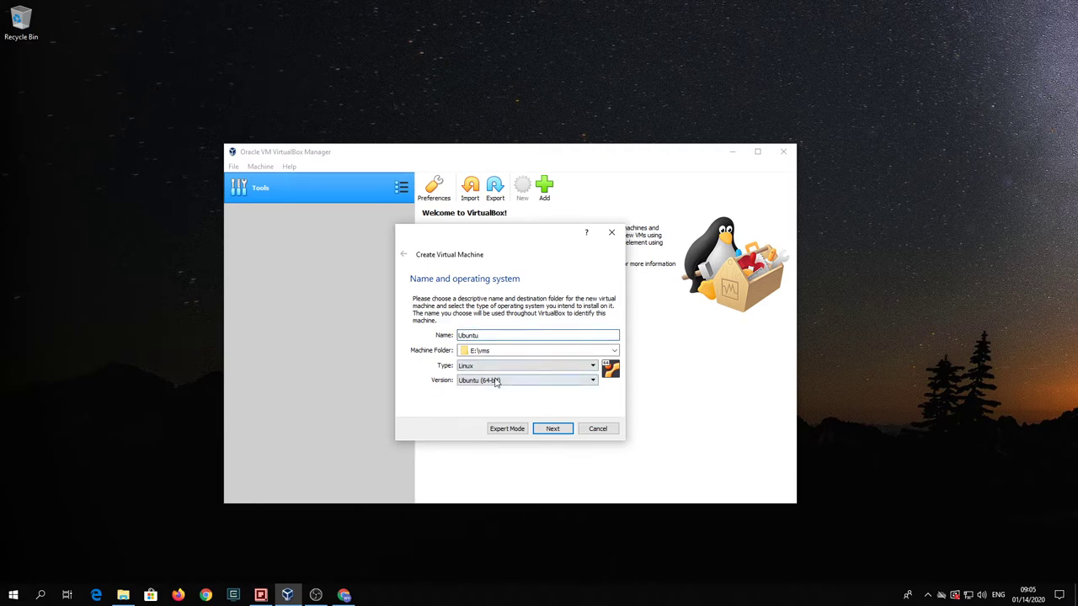
pyautogui.click(552, 431)
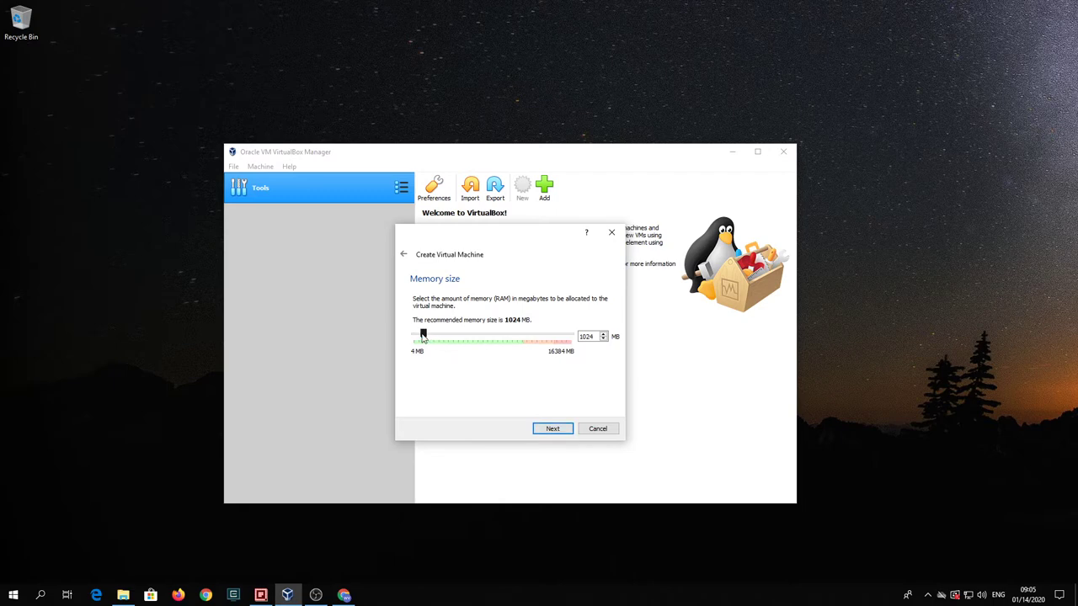
# - Raise the VM's memory to 4096 MB and choose to create a new virtual hard disk
pyautogui.moveTo(423, 335); pyautogui.dragTo(454, 337)
pyautogui.click(552, 430)
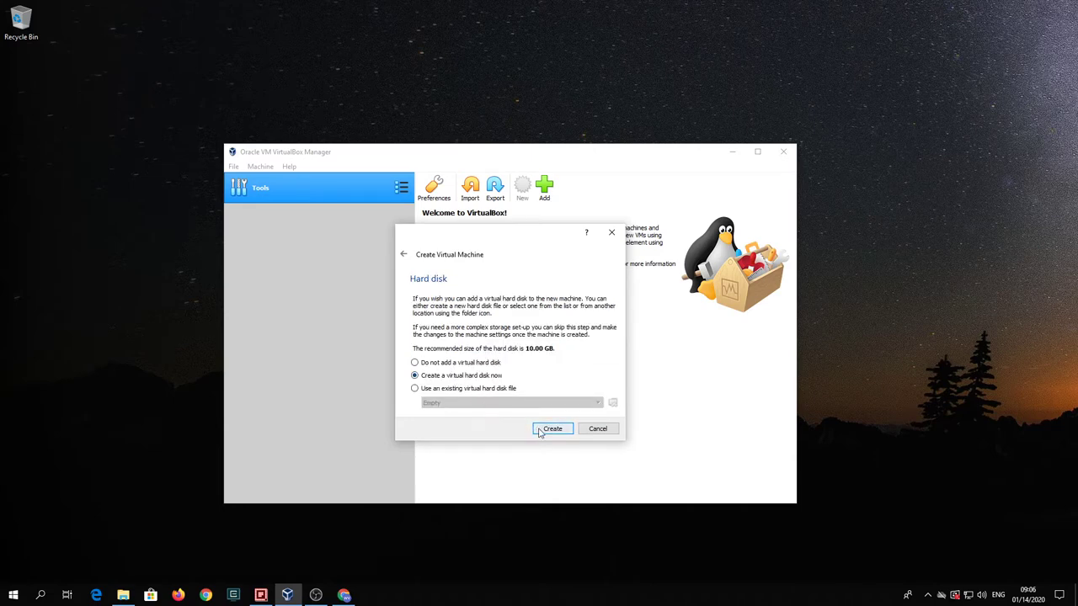
pyautogui.click(551, 429)
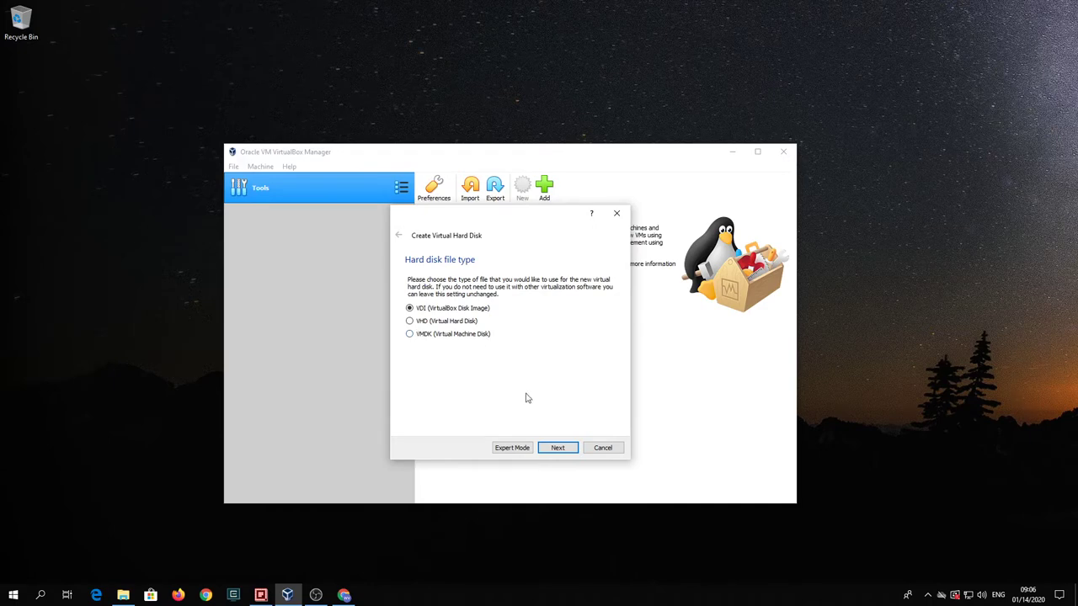
# - Create a dynamically allocated 60 GB VDI disk for the Ubuntu VM
pyautogui.click(569, 446)
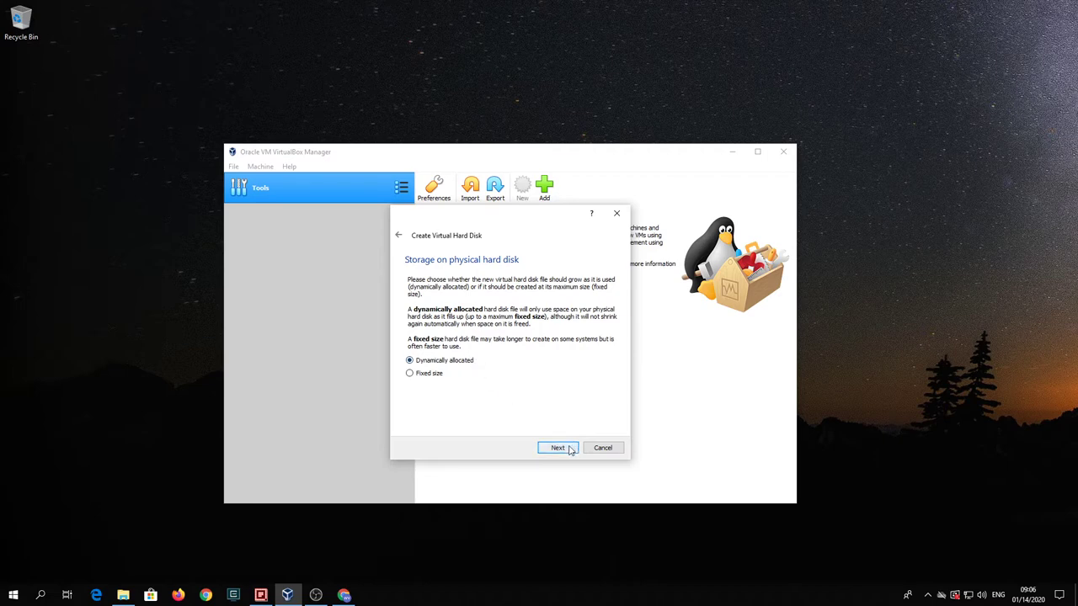
pyautogui.click(569, 448)
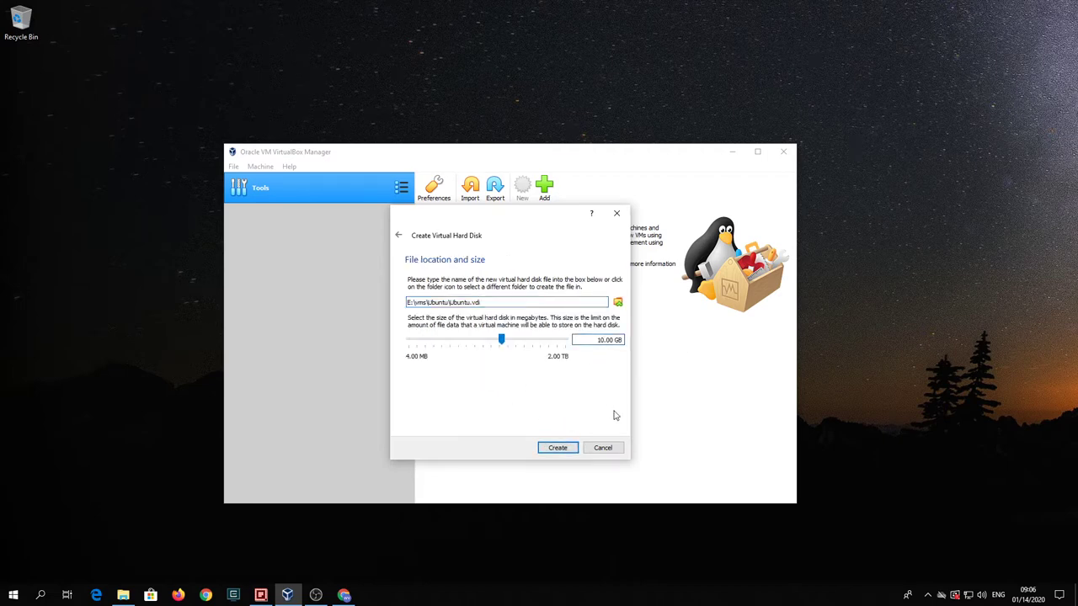
pyautogui.press('BackSpace')
pyautogui.write('6')
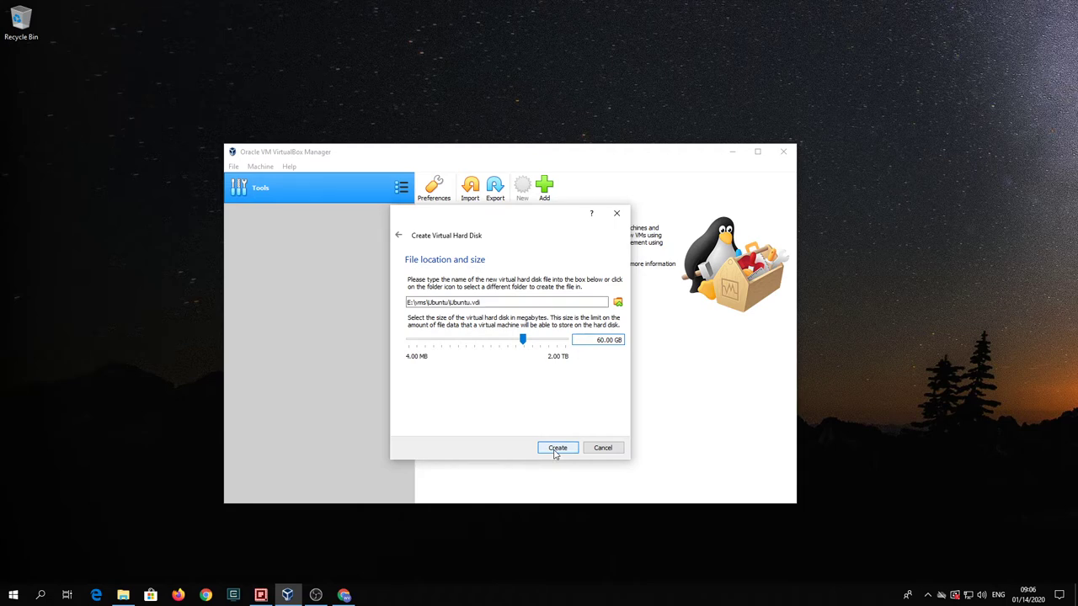
pyautogui.click(556, 450)
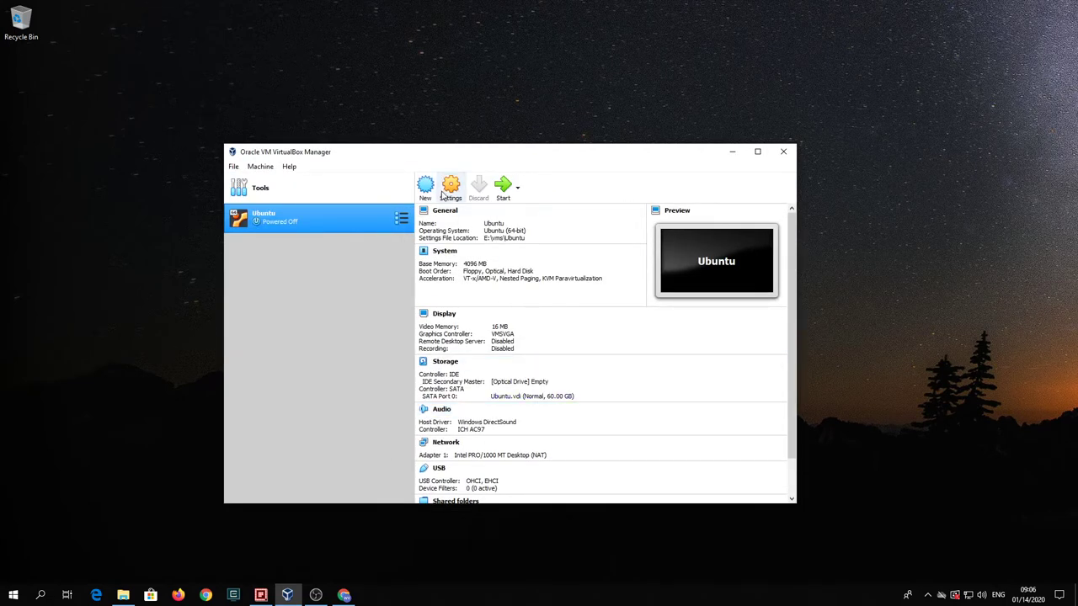
# - Set Ubuntu's Shared Clipboard and Drag'n'Drop both to Bidirectional
pyautogui.click(449, 189)
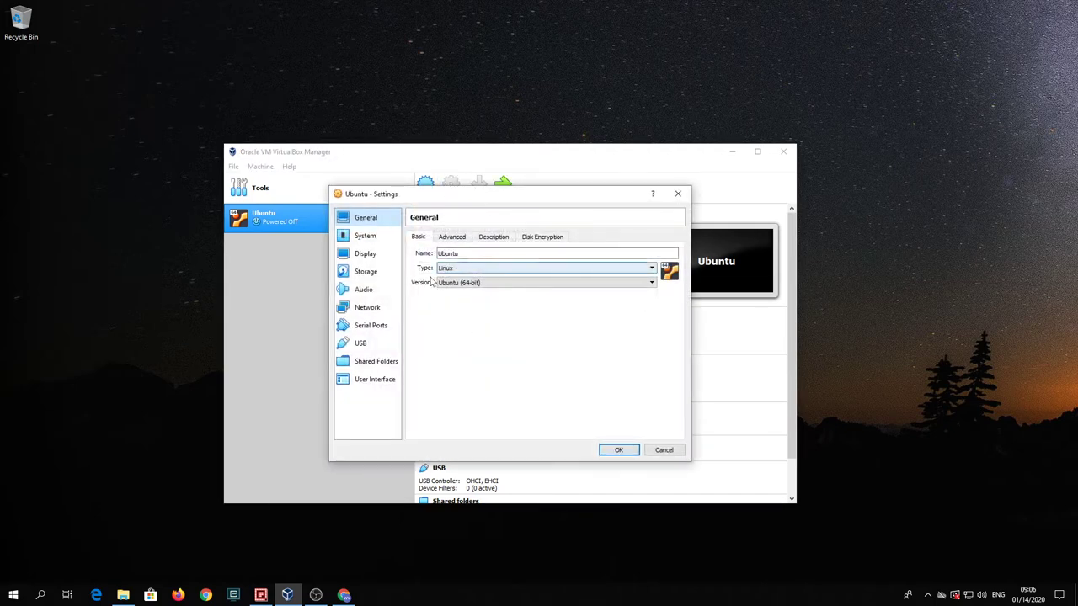
pyautogui.click(448, 239)
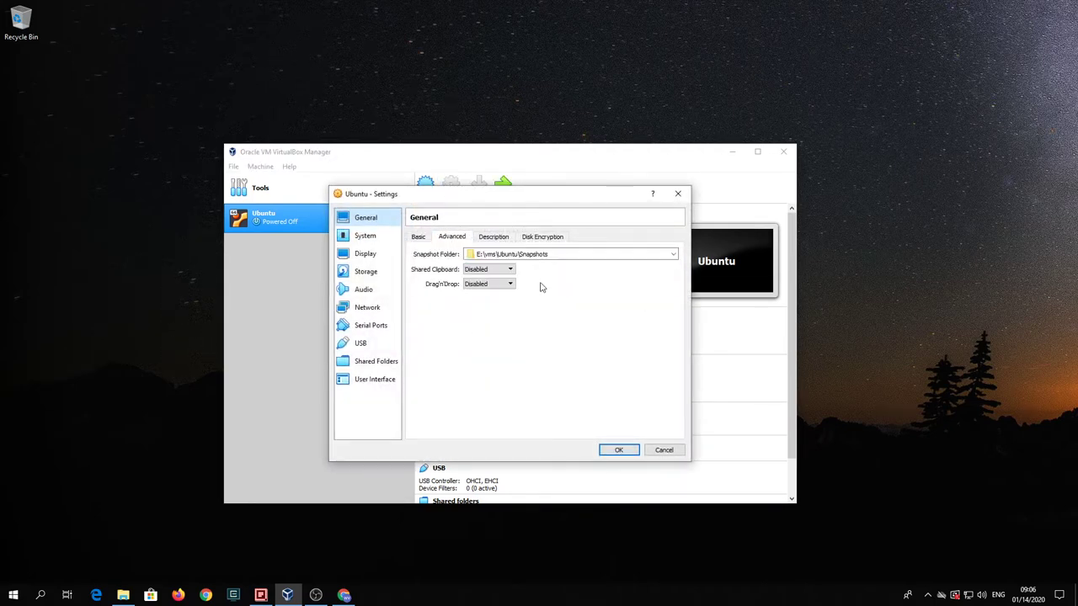
pyautogui.click(509, 270)
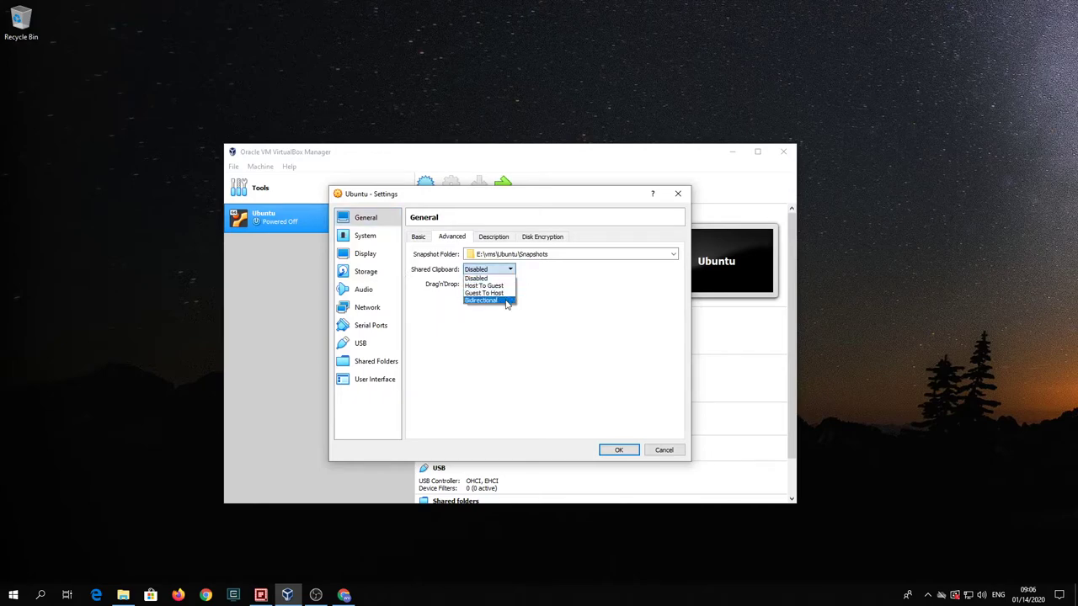
pyautogui.click(505, 301)
pyautogui.click(509, 284)
pyautogui.click(508, 317)
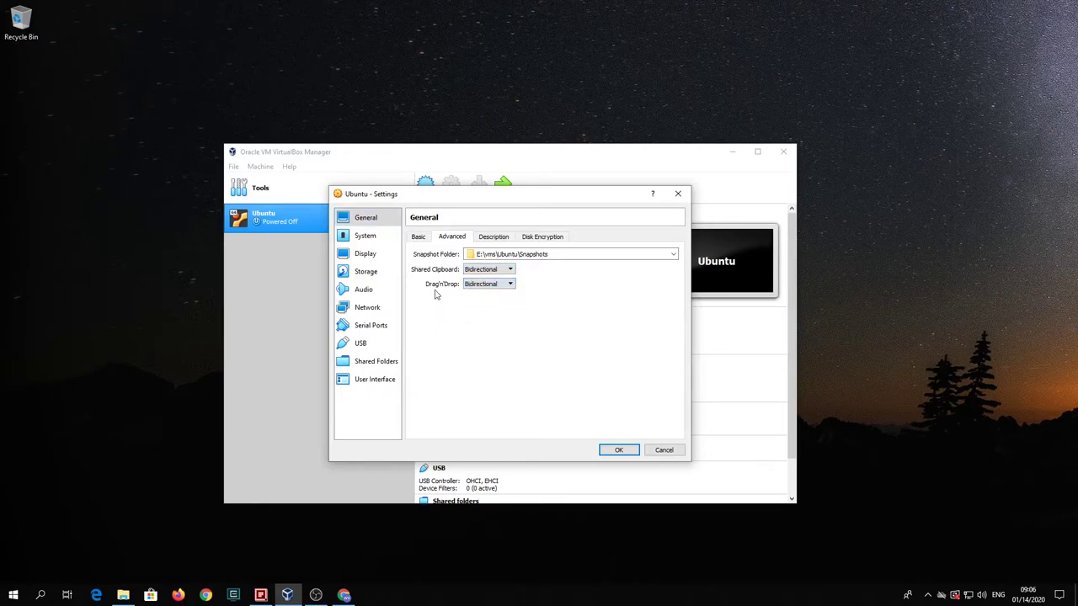
# - Set the pointing device to PS/2 Mouse and review the Processor and Acceleration settings
pyautogui.click(370, 239)
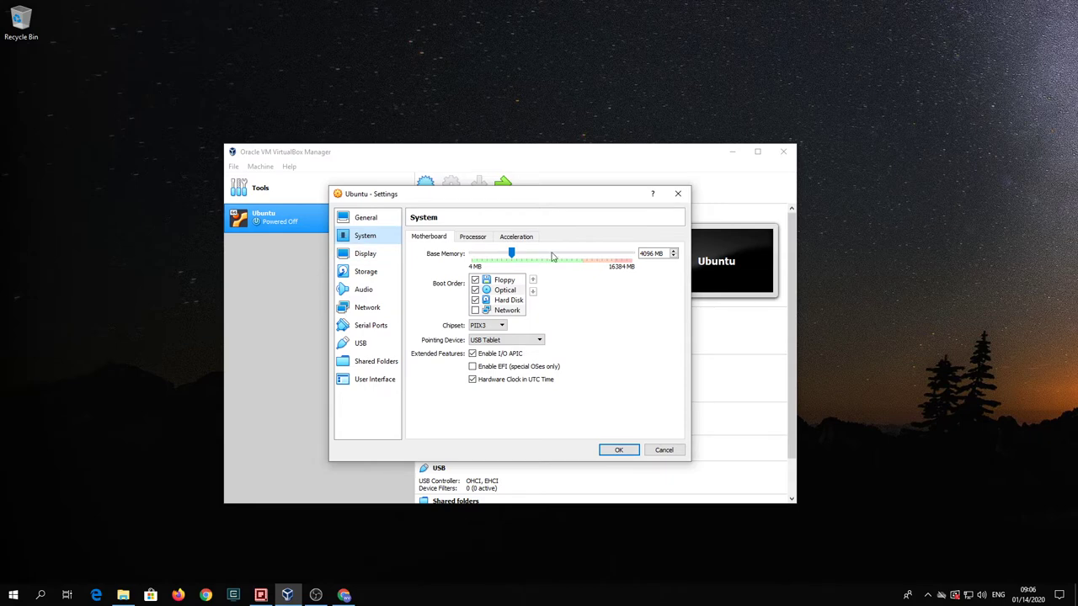
pyautogui.click(540, 340)
pyautogui.click(537, 351)
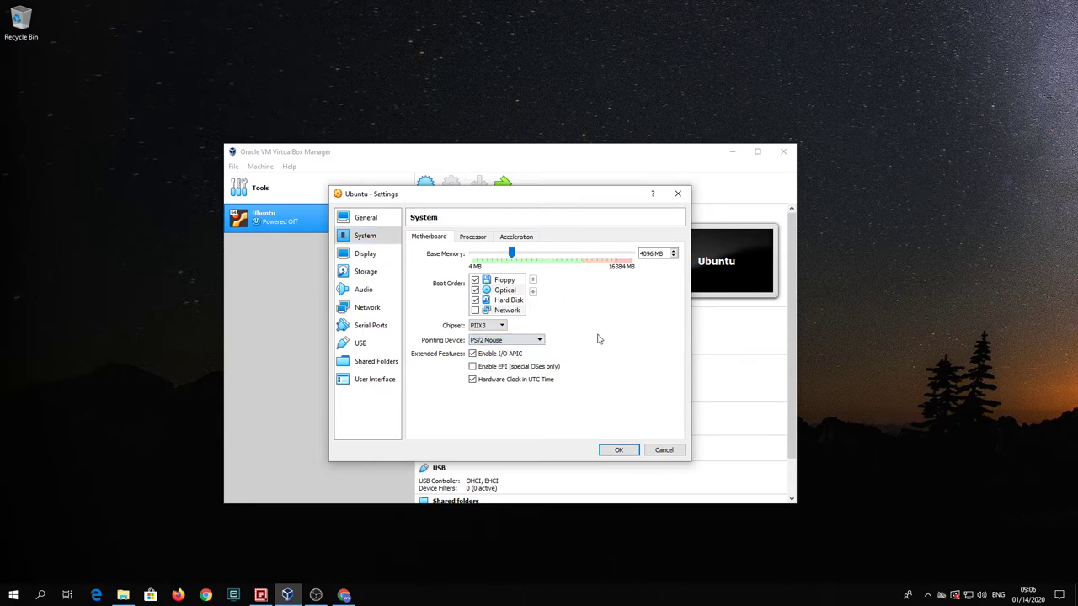
pyautogui.click(470, 239)
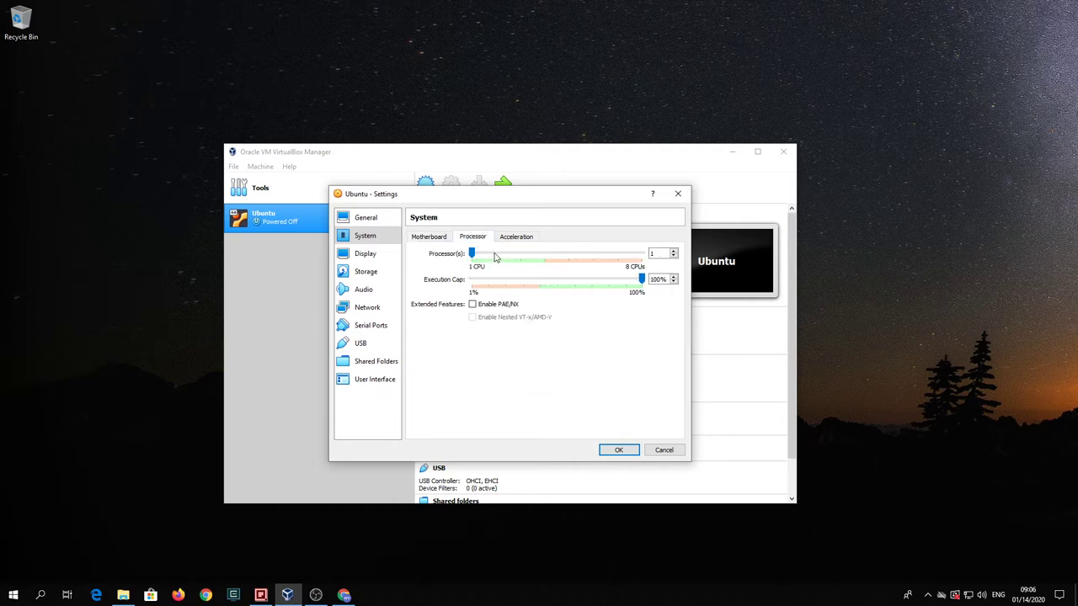
pyautogui.click(509, 240)
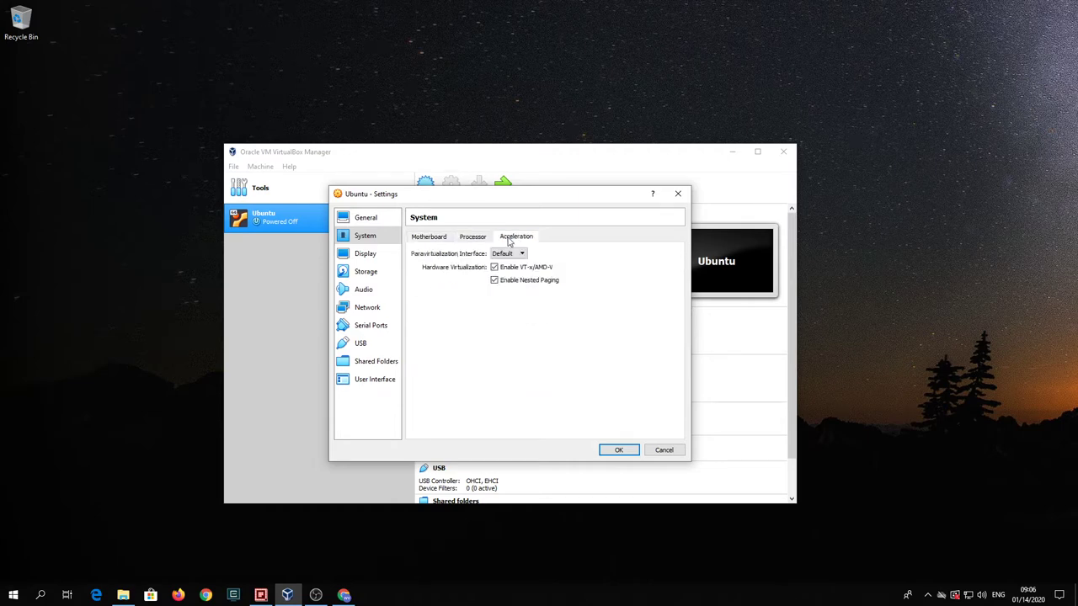
# - Give Ubuntu 128 MB video memory and the VBoxSVGA graphics controller
pyautogui.click(369, 255)
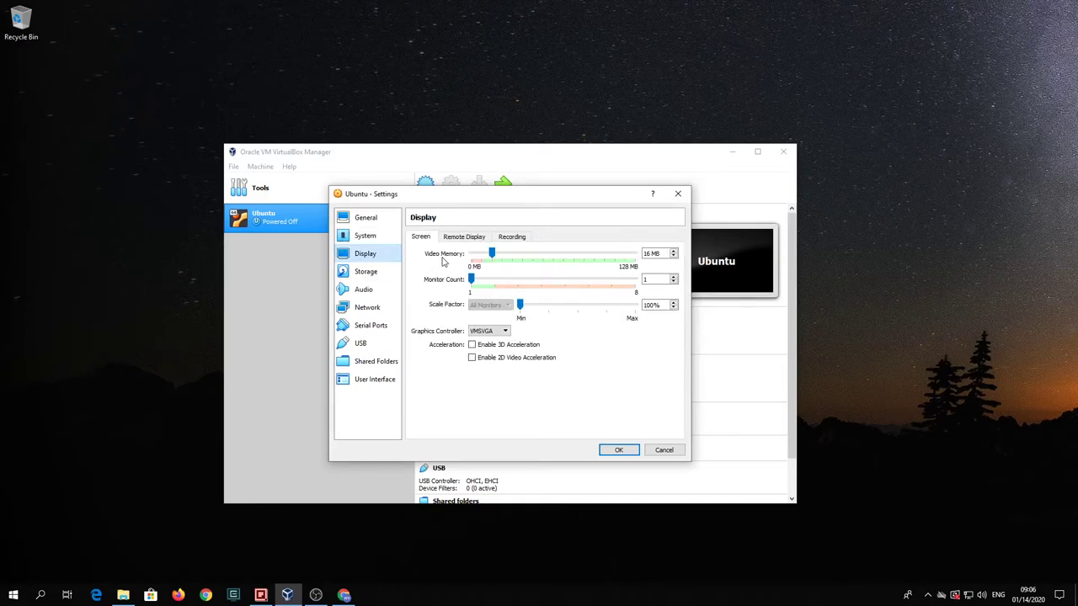
pyautogui.moveTo(492, 253); pyautogui.dragTo(646, 252)
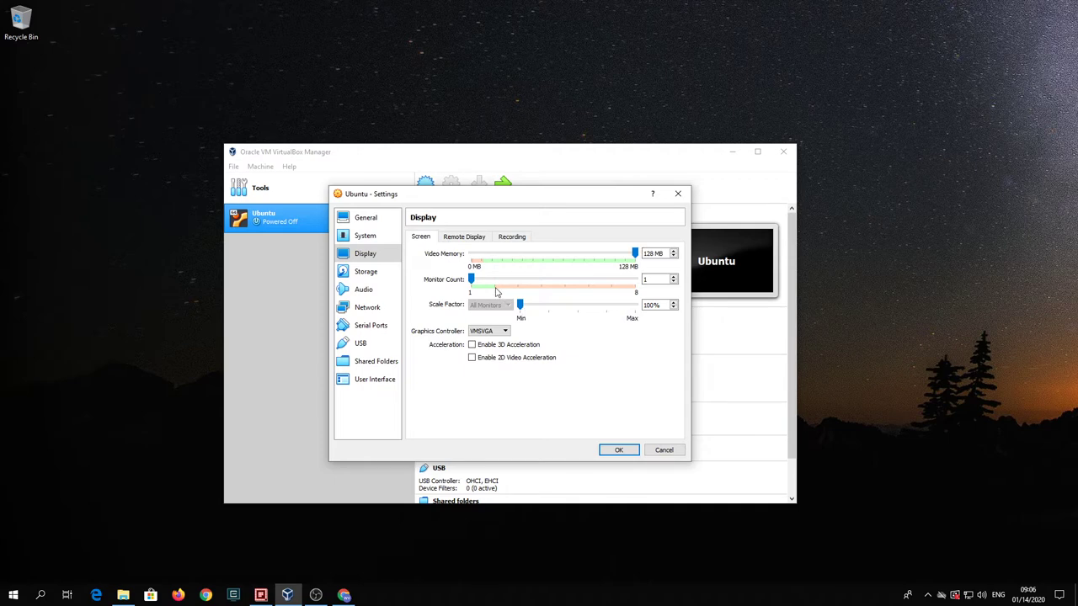
pyautogui.click(503, 330)
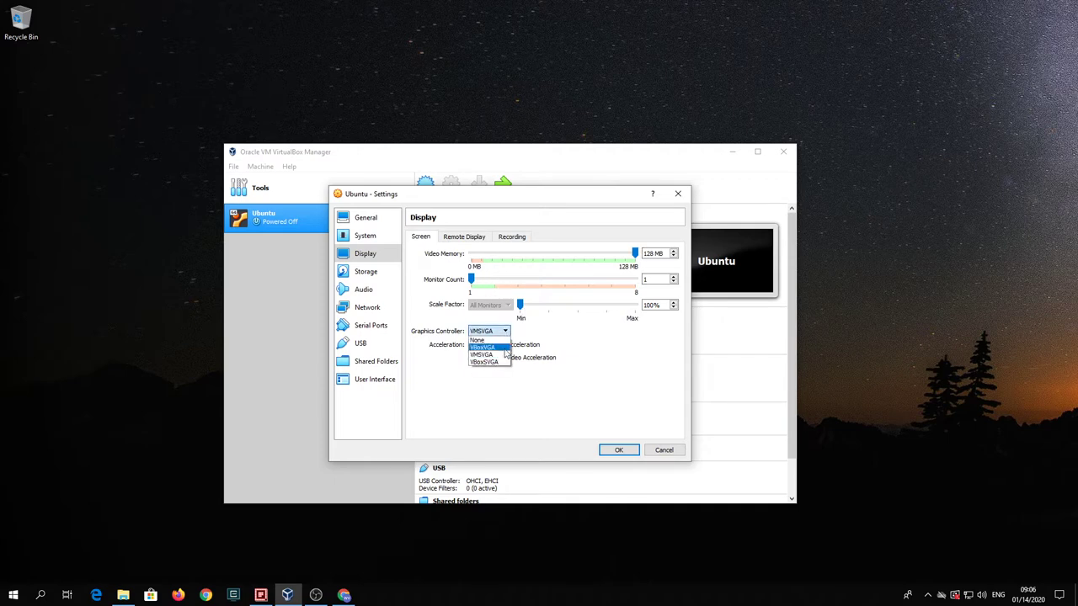
pyautogui.click(504, 365)
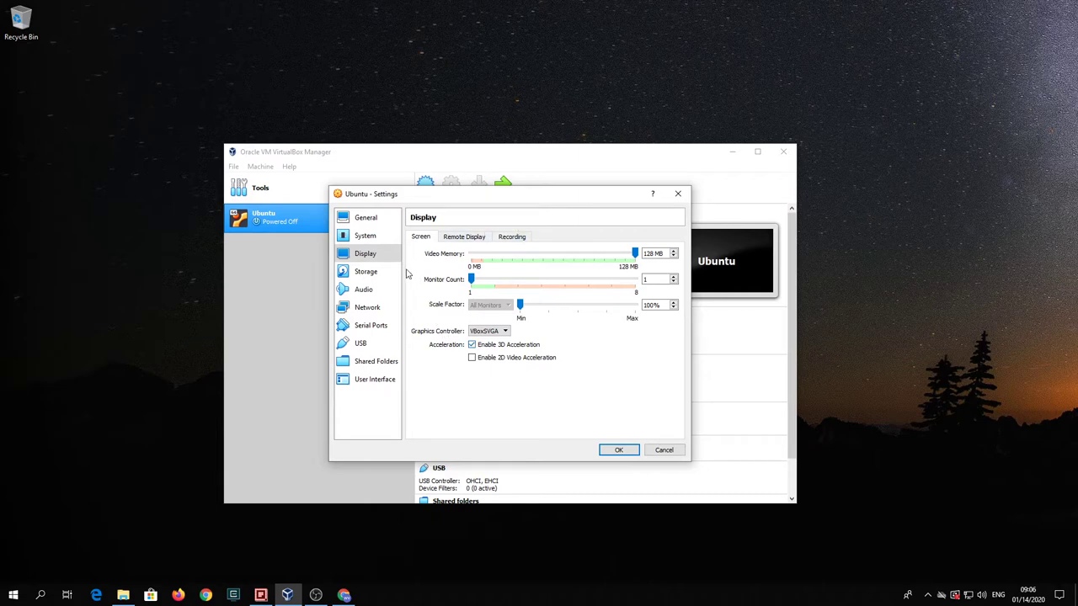
pyautogui.click(370, 310)
# - Attach adapter 1 to NAT Network 'NatNetwork' with promiscuous mode Allow All
pyautogui.click(526, 267)
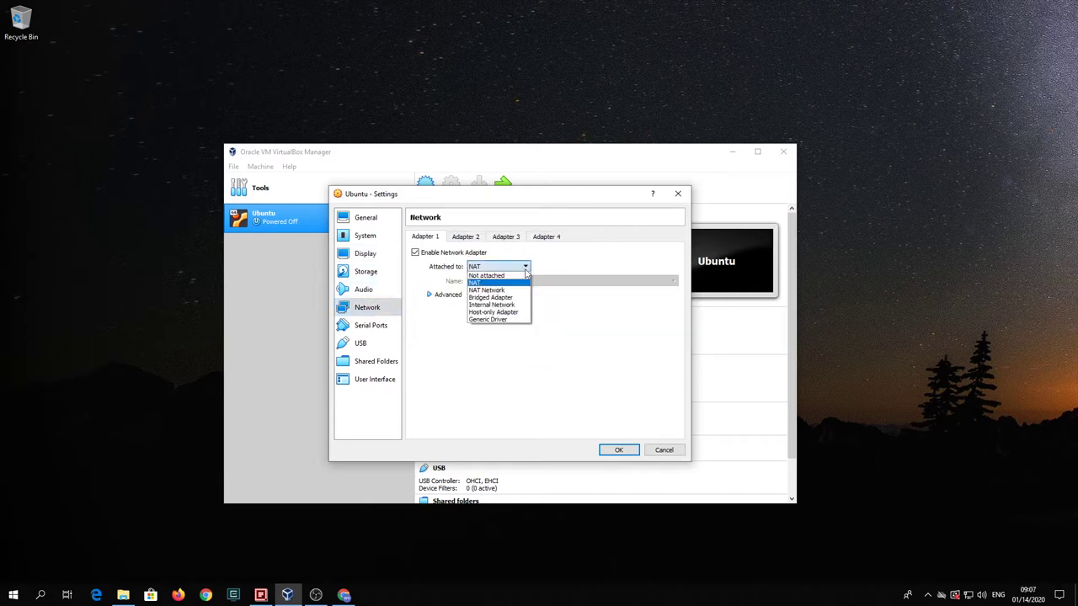
pyautogui.click(521, 292)
pyautogui.click(503, 285)
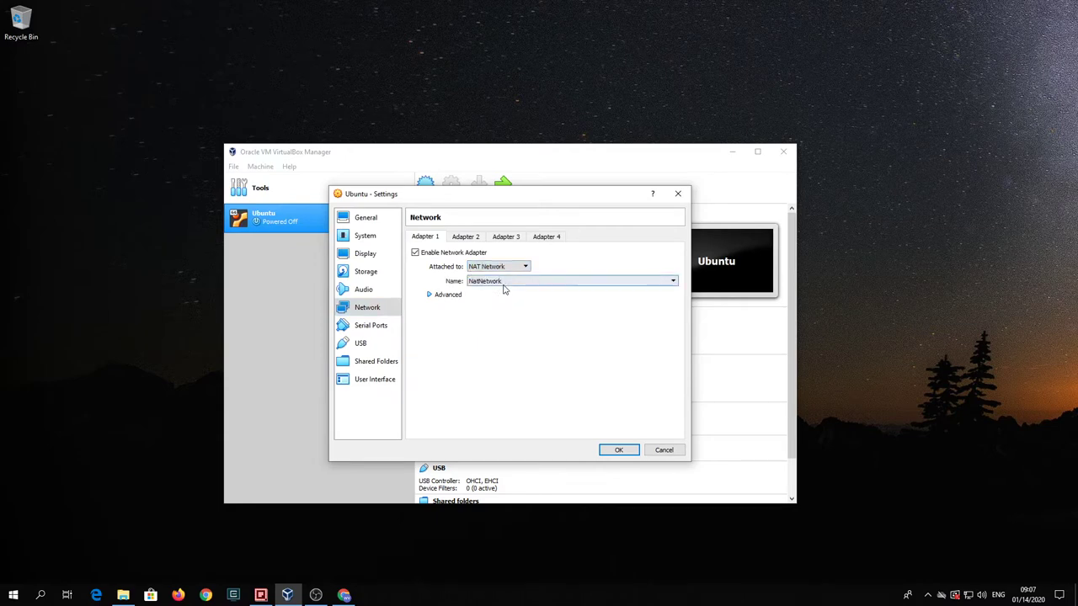
pyautogui.click(503, 291)
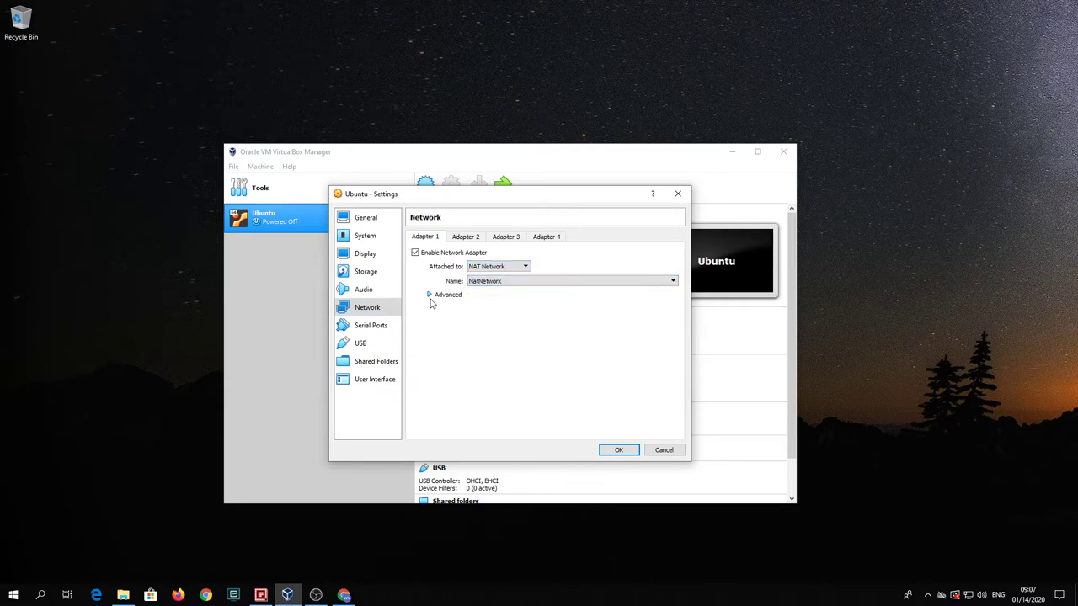
pyautogui.click(429, 295)
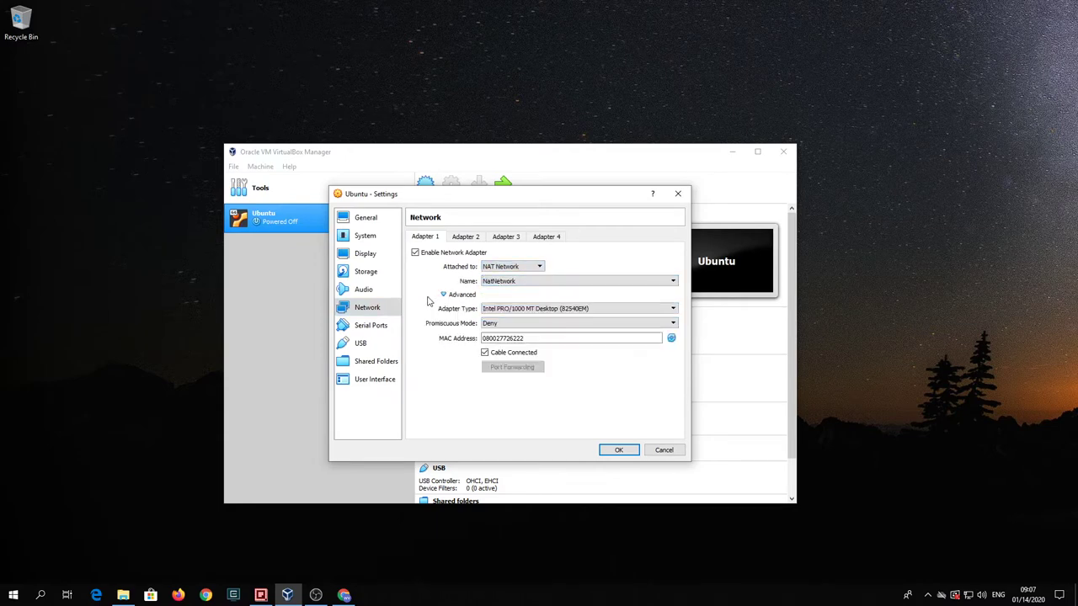
pyautogui.click(673, 323)
pyautogui.click(665, 346)
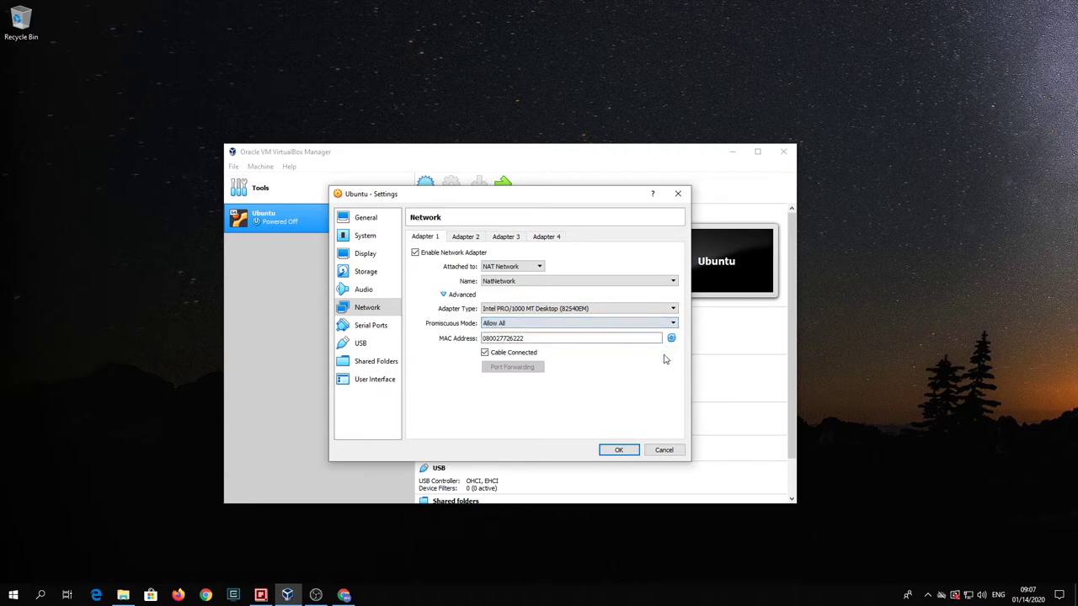
# - Switch to the USB 3.0 (xHCI) controller and save the Ubuntu settings
pyautogui.click(362, 347)
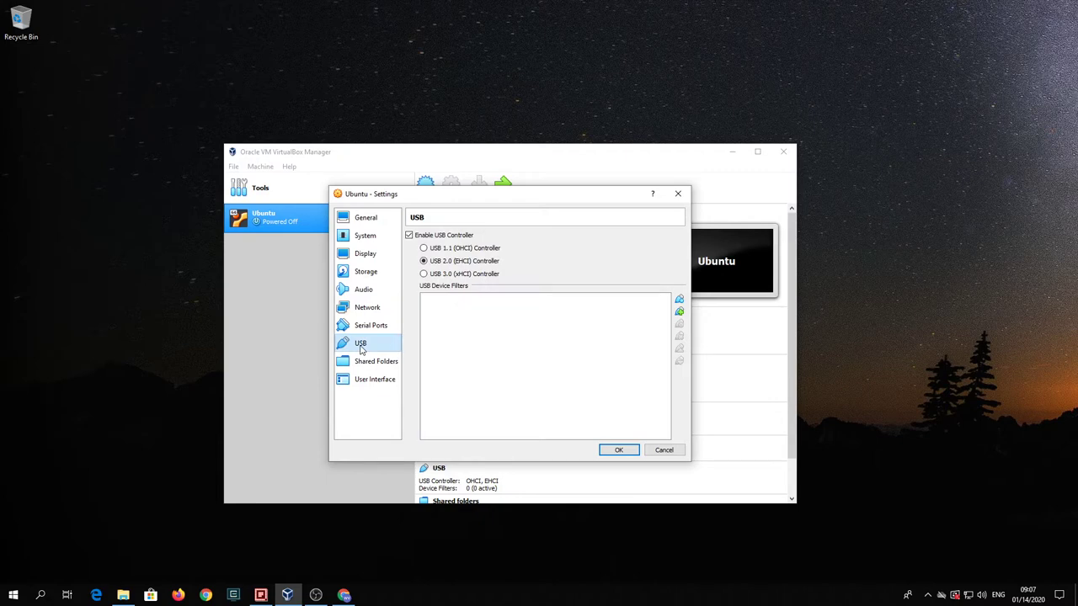
pyautogui.click(424, 275)
pyautogui.click(618, 451)
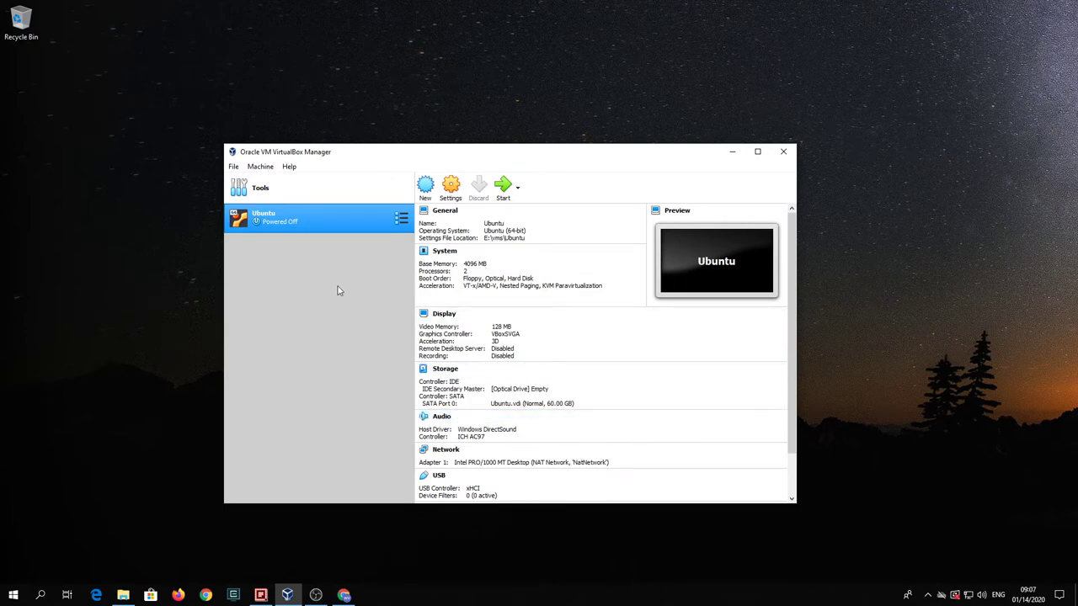
# - Name the new VM WindowsServer2019 with version Other Windows (64-bit)
pyautogui.click(426, 187)
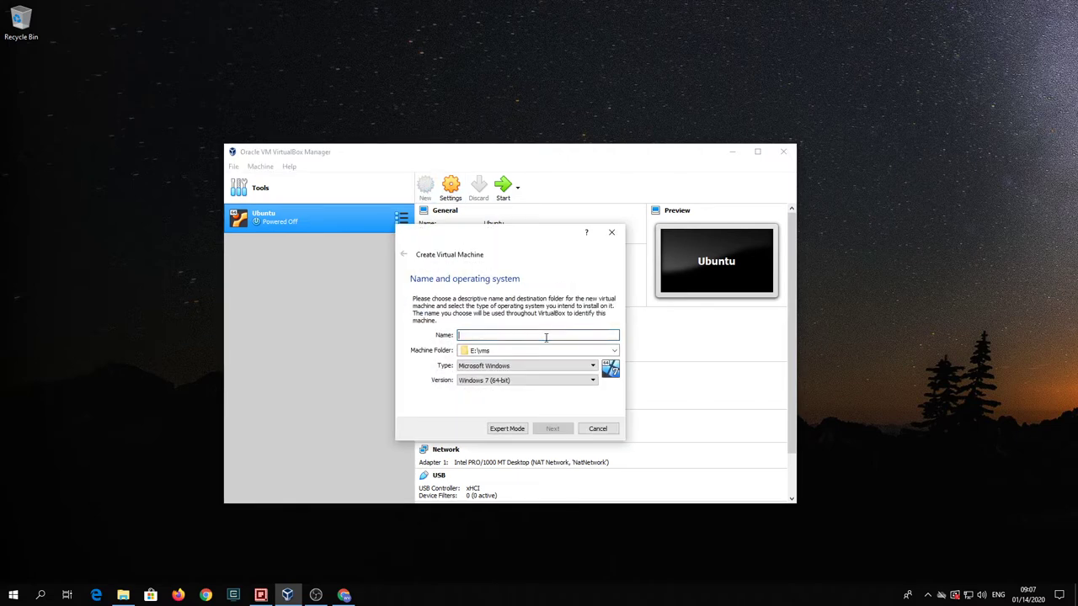
pyautogui.write('WindowsServer2019')
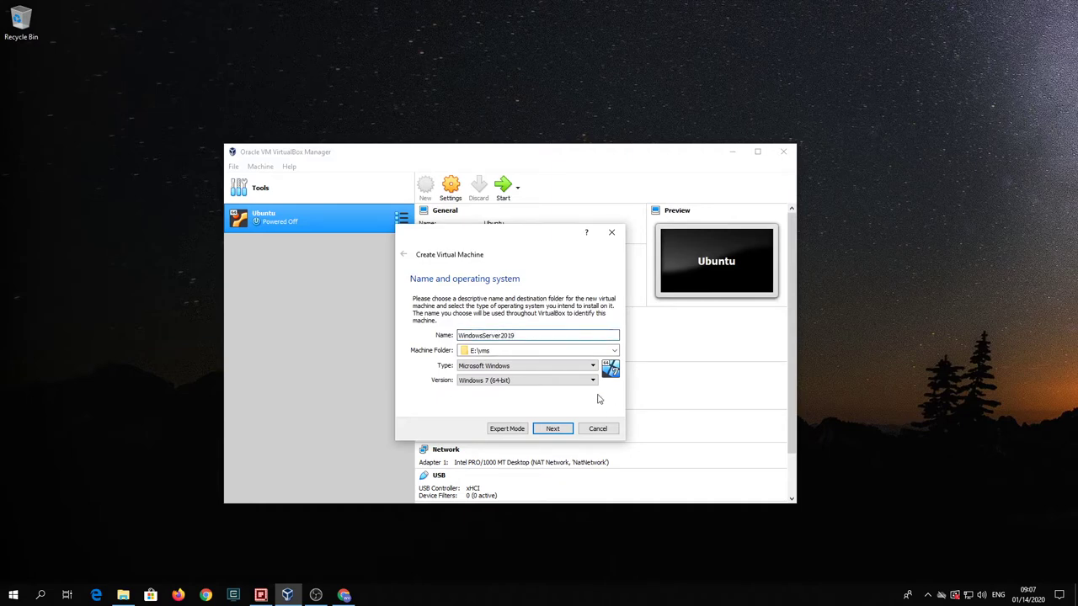
pyautogui.click(592, 382)
pyautogui.moveTo(594, 425); pyautogui.dragTo(590, 447)
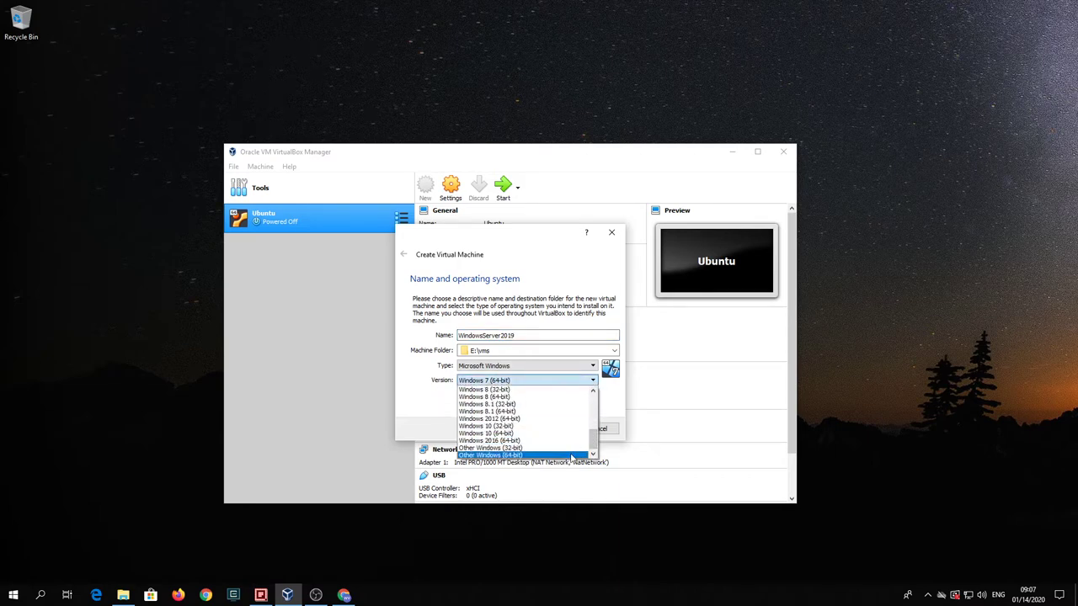
pyautogui.click(571, 455)
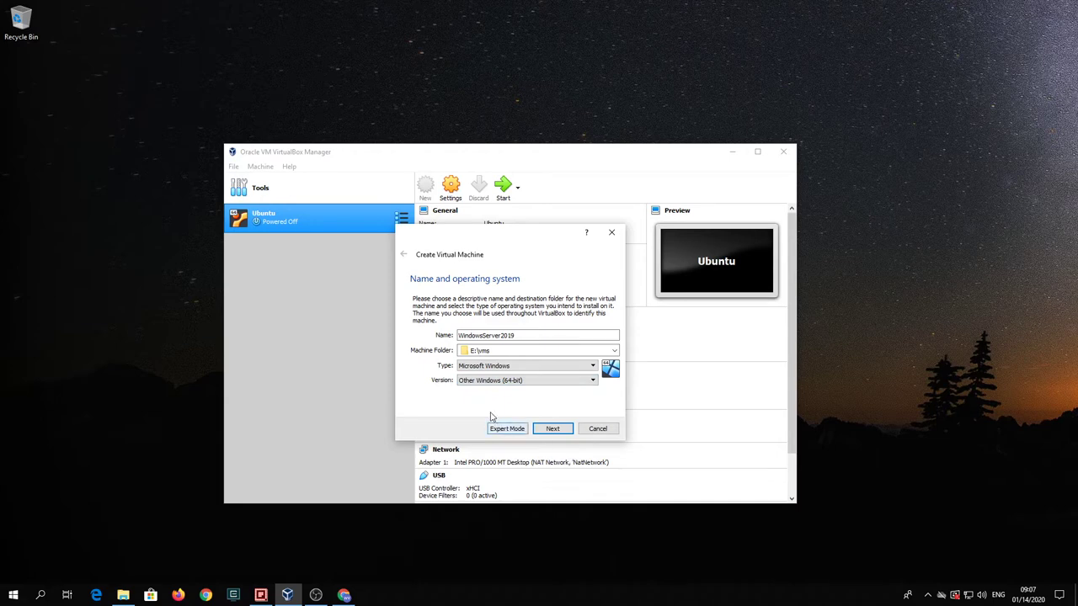
# - Allocate 4096 MB of memory and choose to create a new virtual hard disk
pyautogui.click(552, 429)
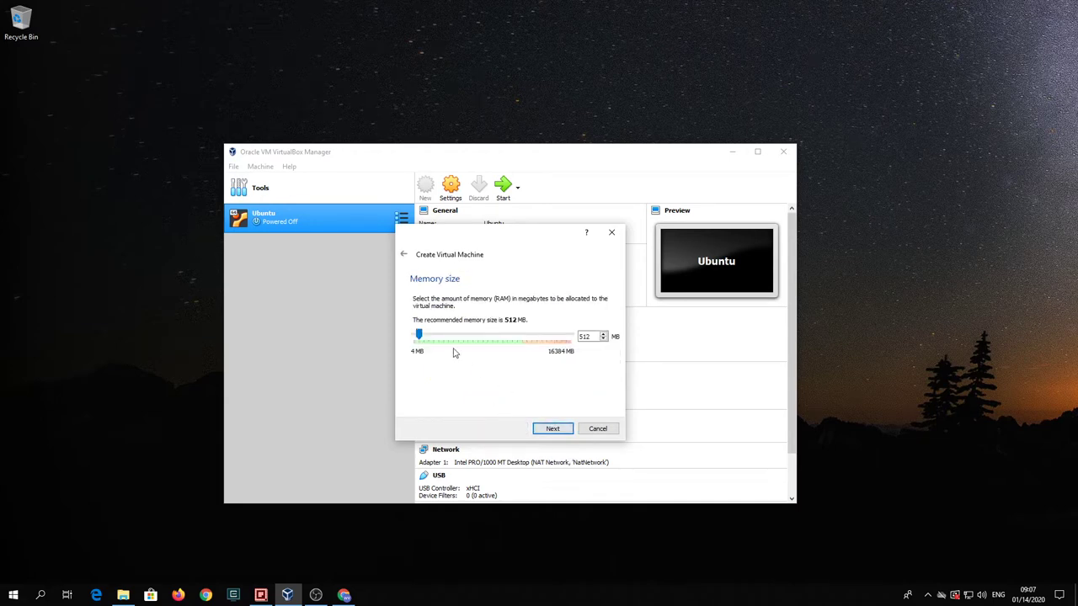
pyautogui.moveTo(419, 335); pyautogui.dragTo(453, 340)
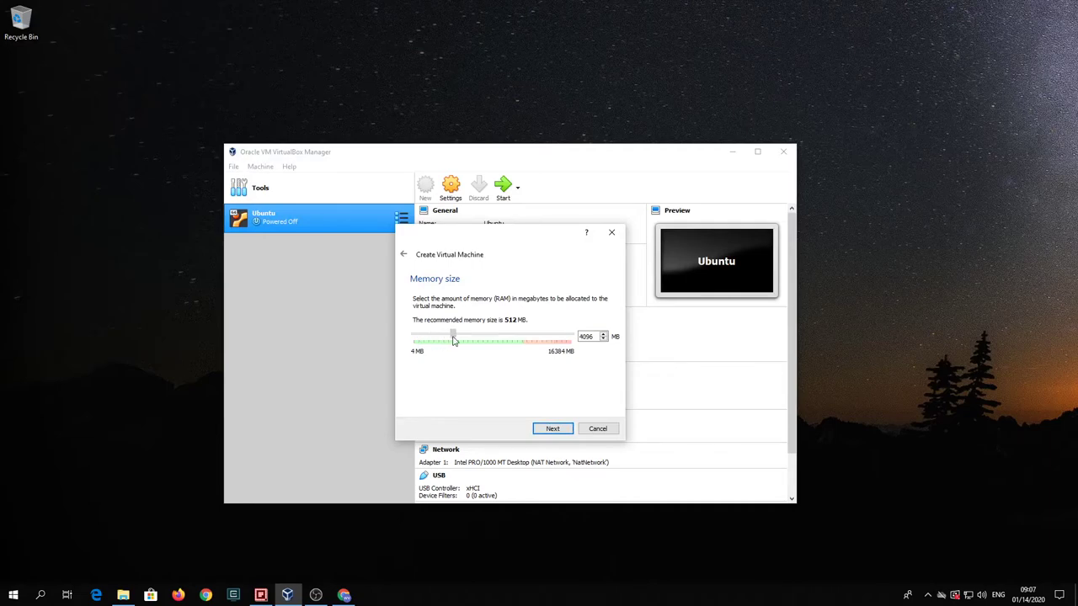
pyautogui.click(552, 428)
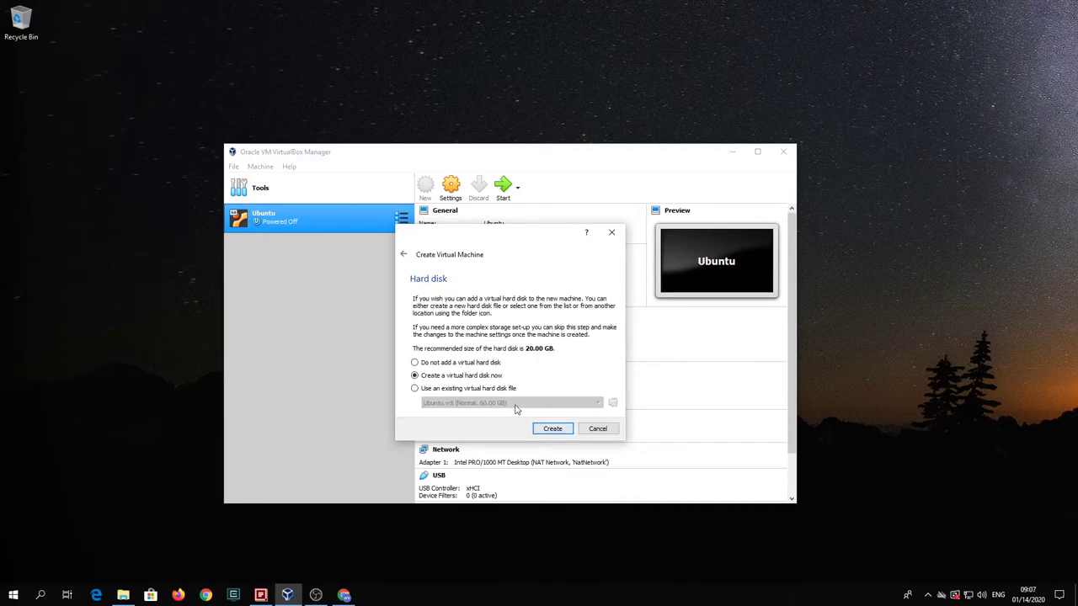
pyautogui.click(553, 429)
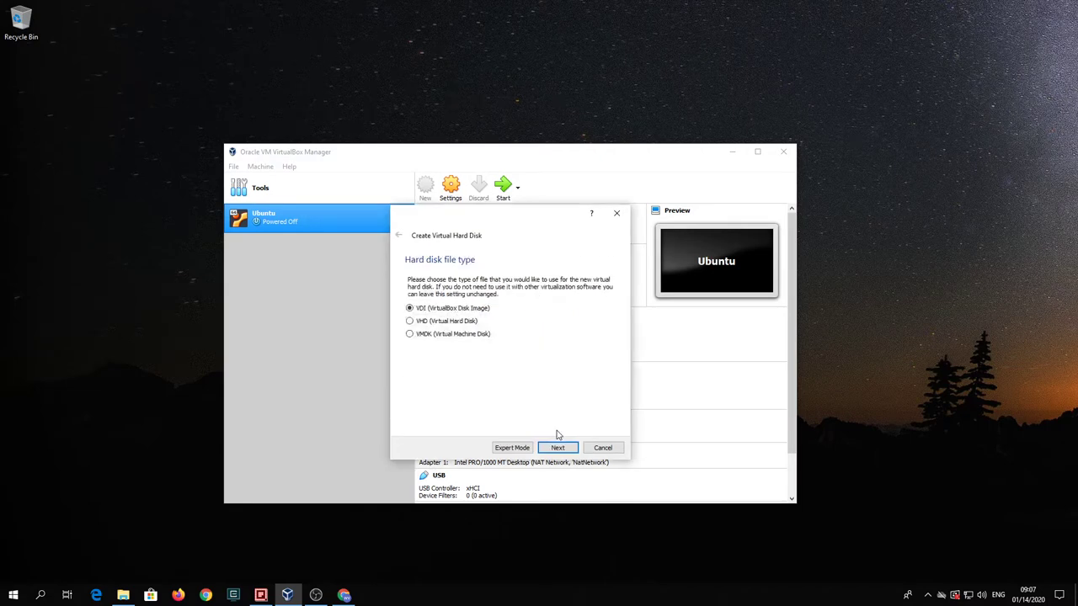
# - Create a dynamically allocated 128 GB VDI disk to finish the VM
pyautogui.click(557, 447)
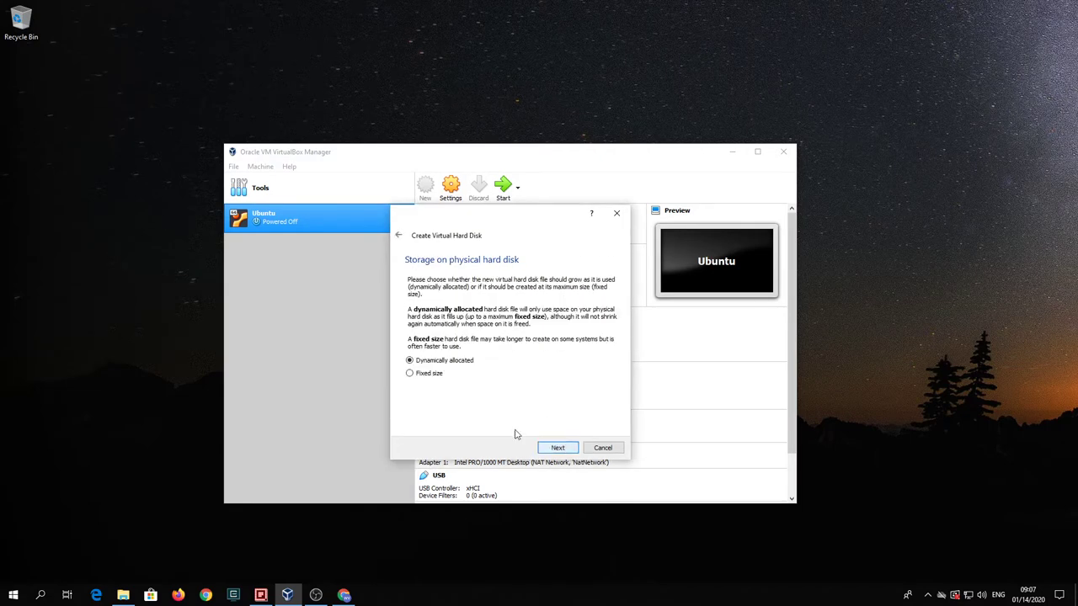
pyautogui.click(567, 453)
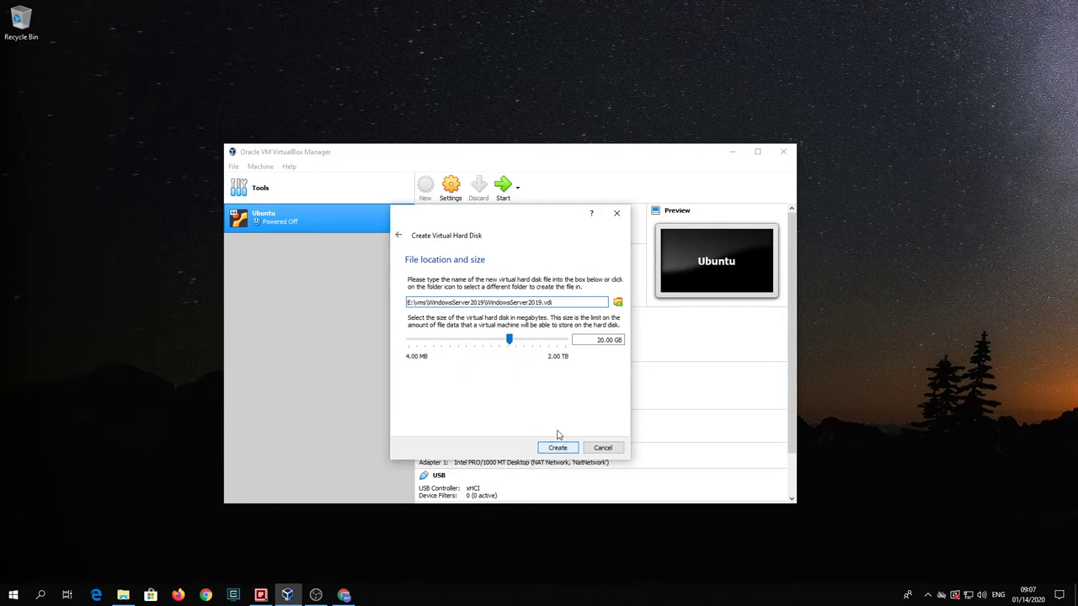
pyautogui.click(603, 341)
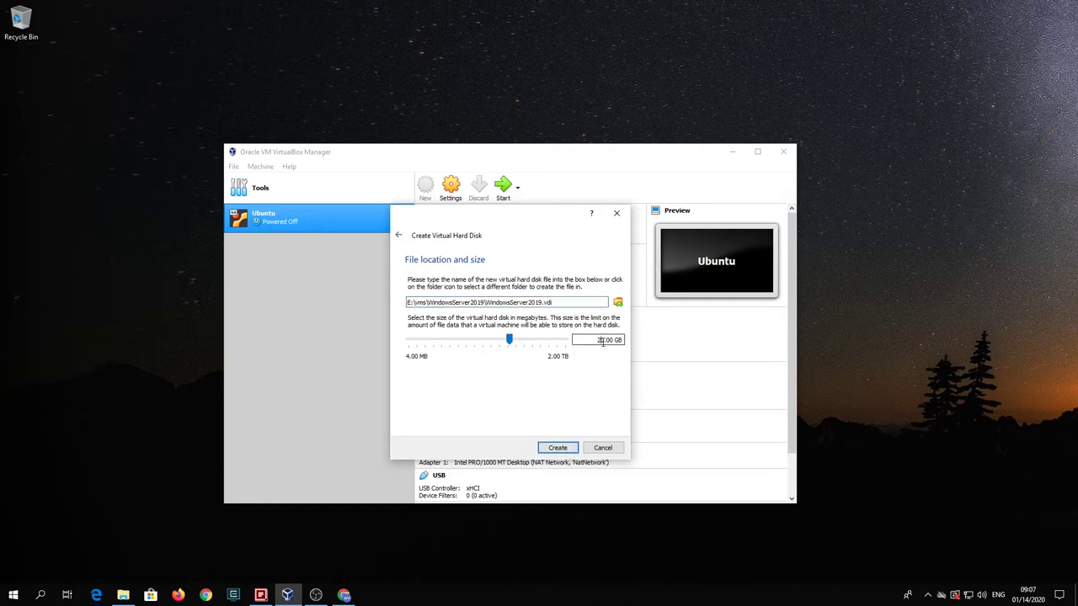
pyautogui.press('BackSpace')
pyautogui.press('BackSpace')
pyautogui.write('128')
pyautogui.click(557, 447)
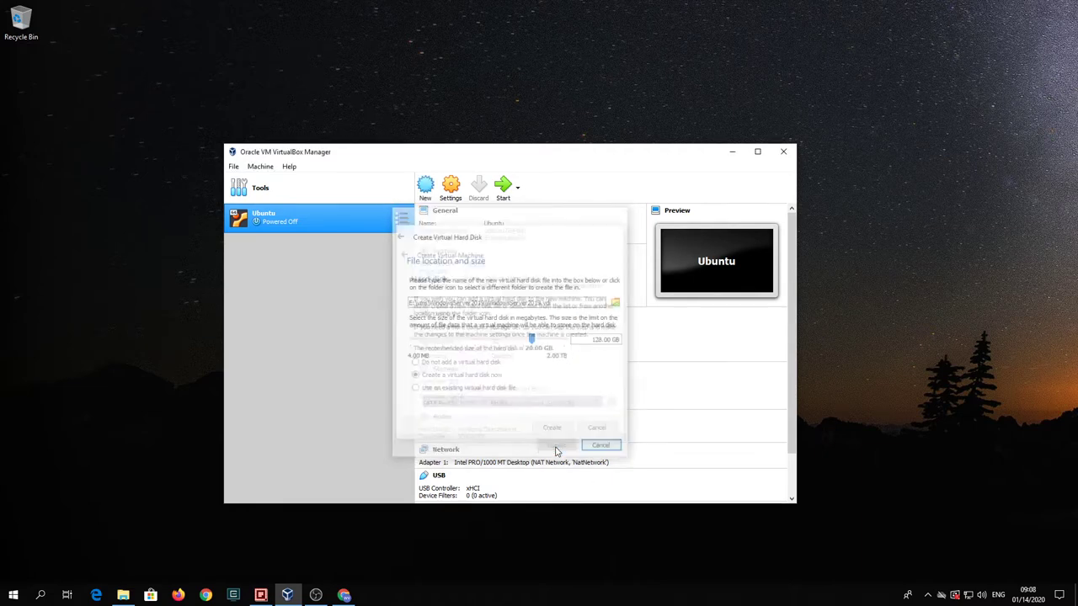
# - Set WindowsServer2019's Shared Clipboard and Drag'n'Drop both to Bidirectional
pyautogui.click(450, 190)
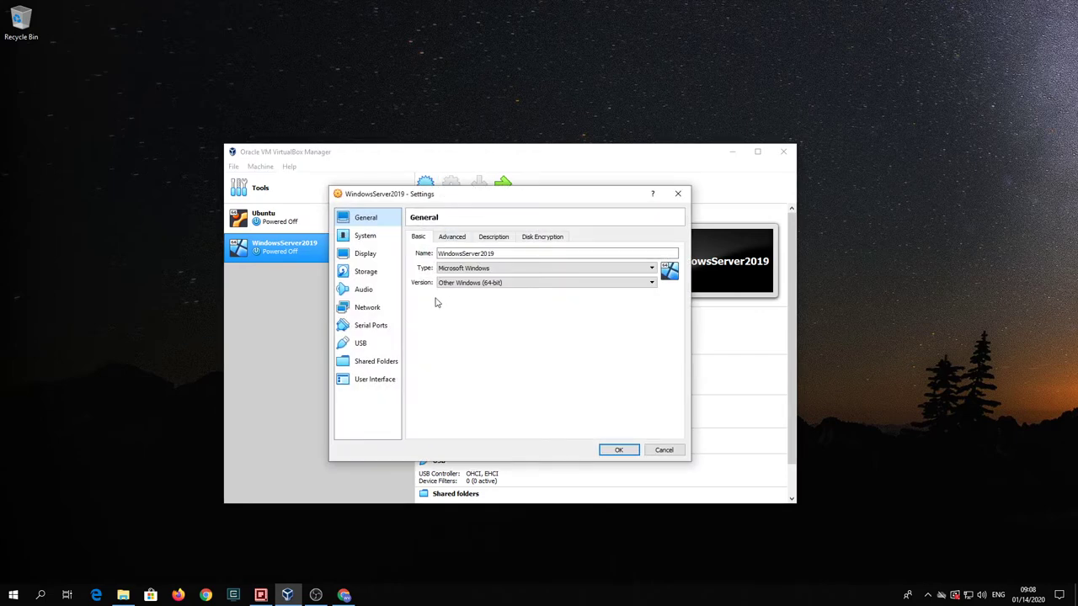
pyautogui.click(452, 239)
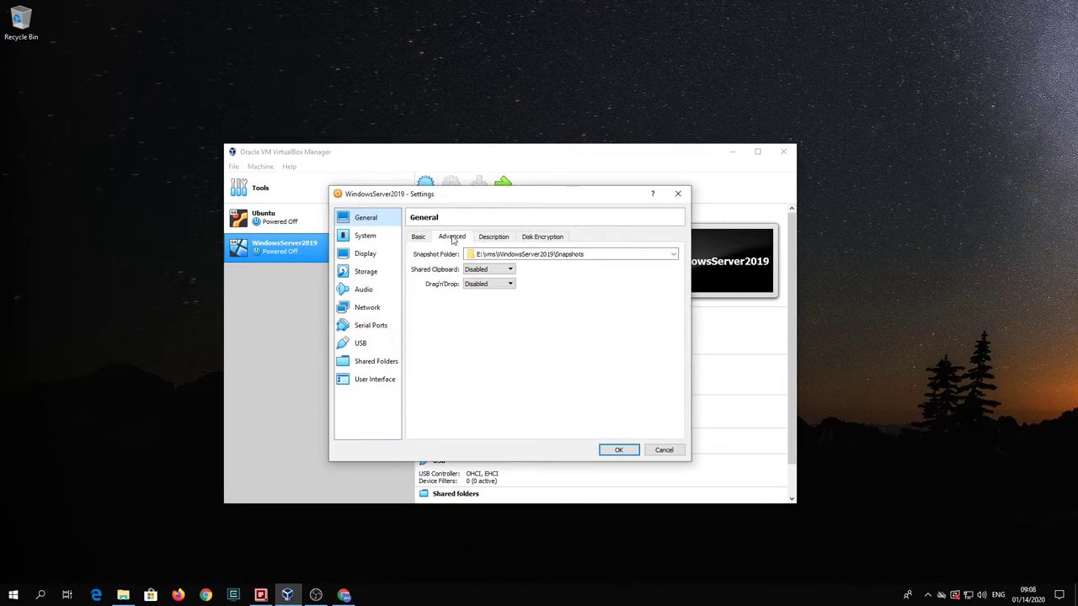
pyautogui.click(508, 270)
pyautogui.click(504, 301)
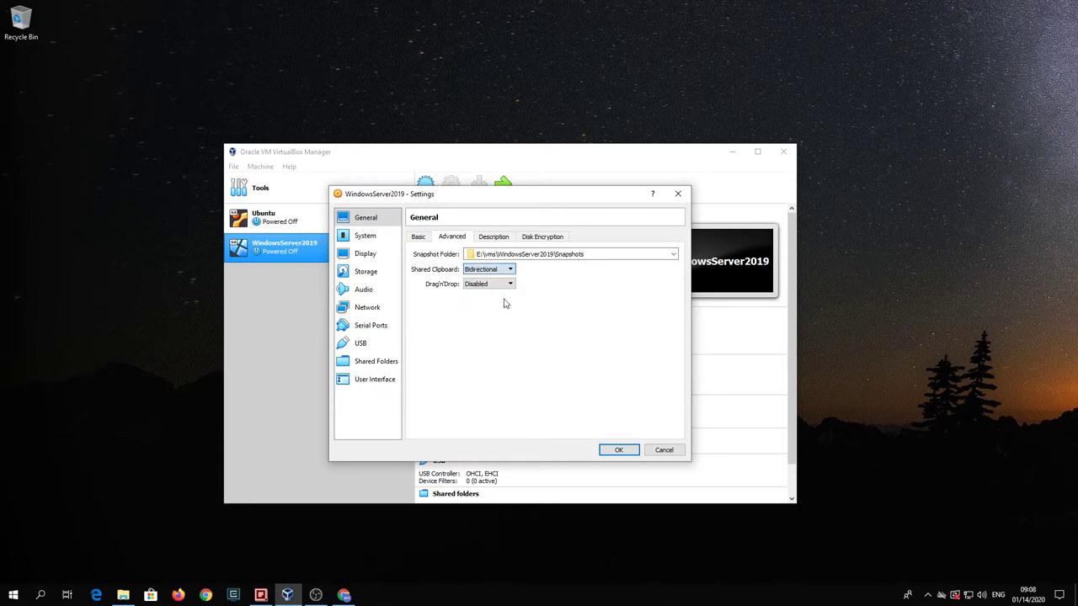
pyautogui.click(507, 285)
pyautogui.click(505, 316)
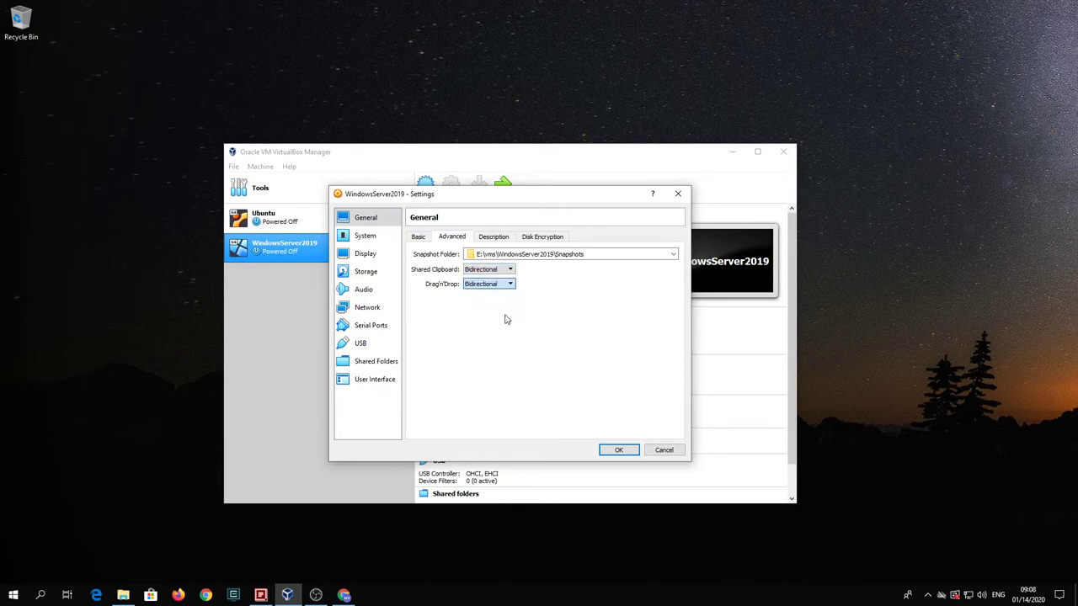
# - Use a PS/2 Mouse as pointing device and review Processor and Acceleration settings
pyautogui.click(379, 237)
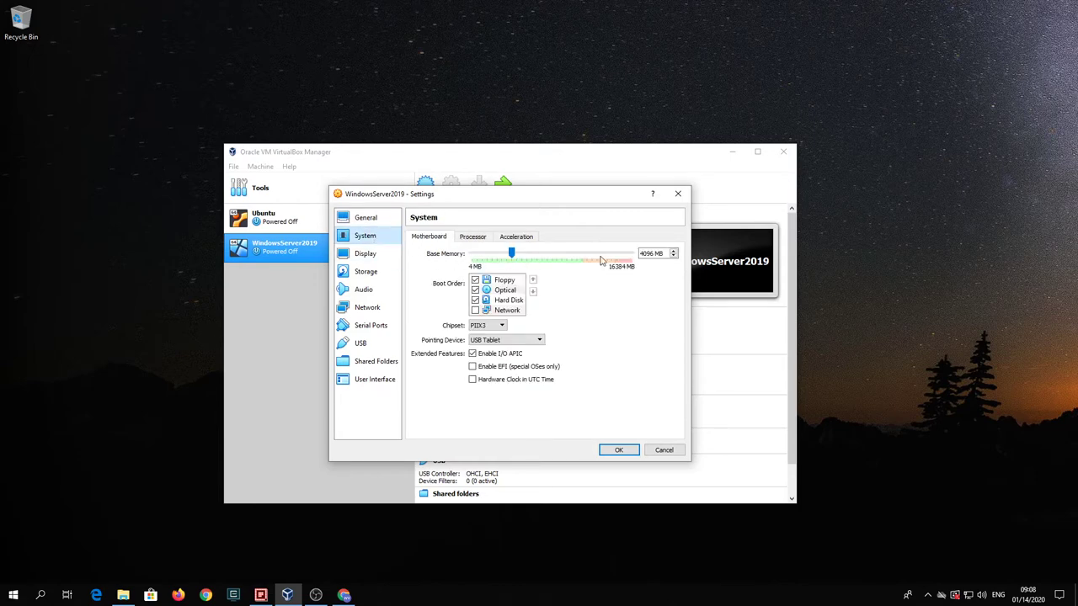
pyautogui.click(539, 341)
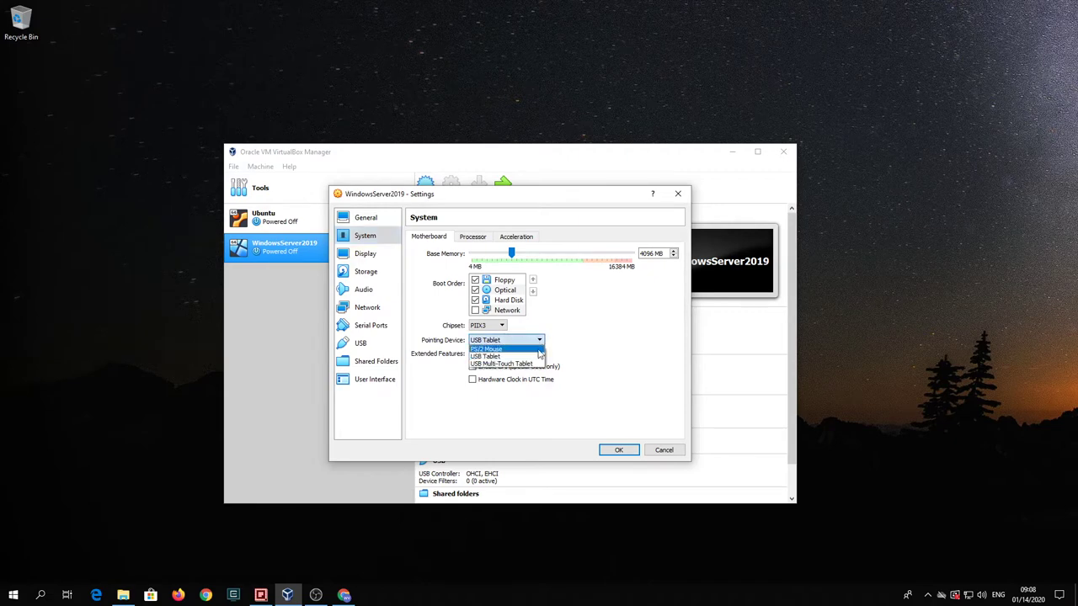
pyautogui.click(538, 349)
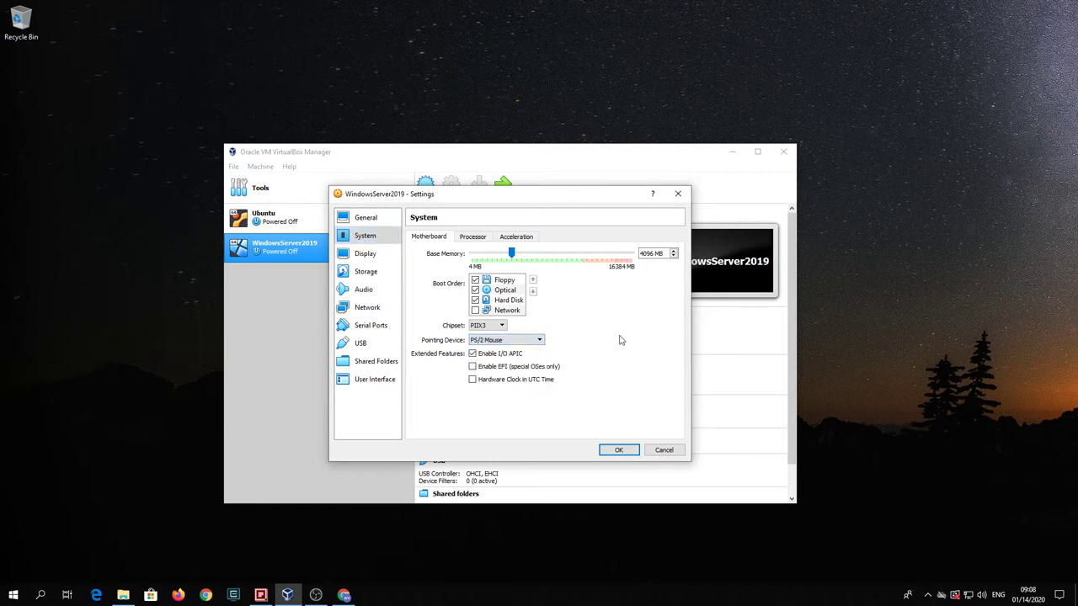
pyautogui.click(475, 236)
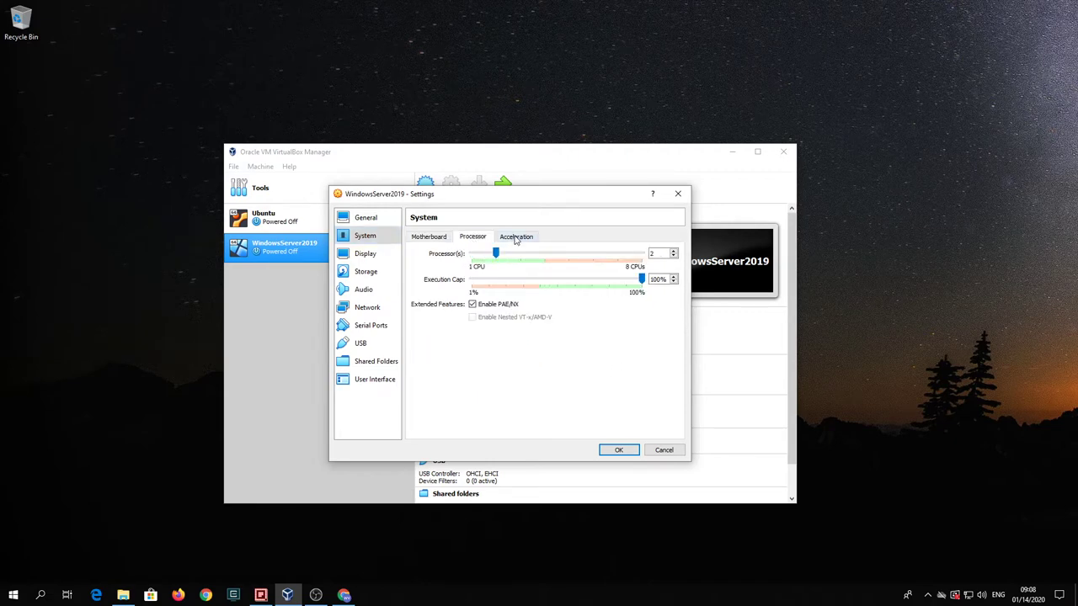
pyautogui.click(516, 239)
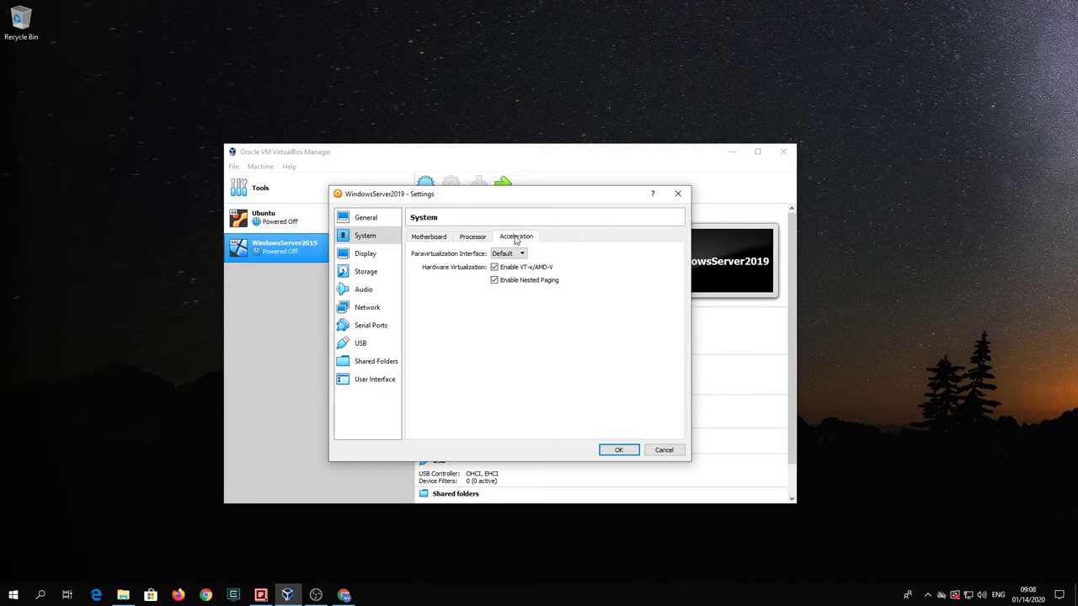
# - Give the VM 128 MB video memory and the VBoxSVGA graphics controller
pyautogui.click(366, 261)
pyautogui.moveTo(494, 254); pyautogui.dragTo(648, 253)
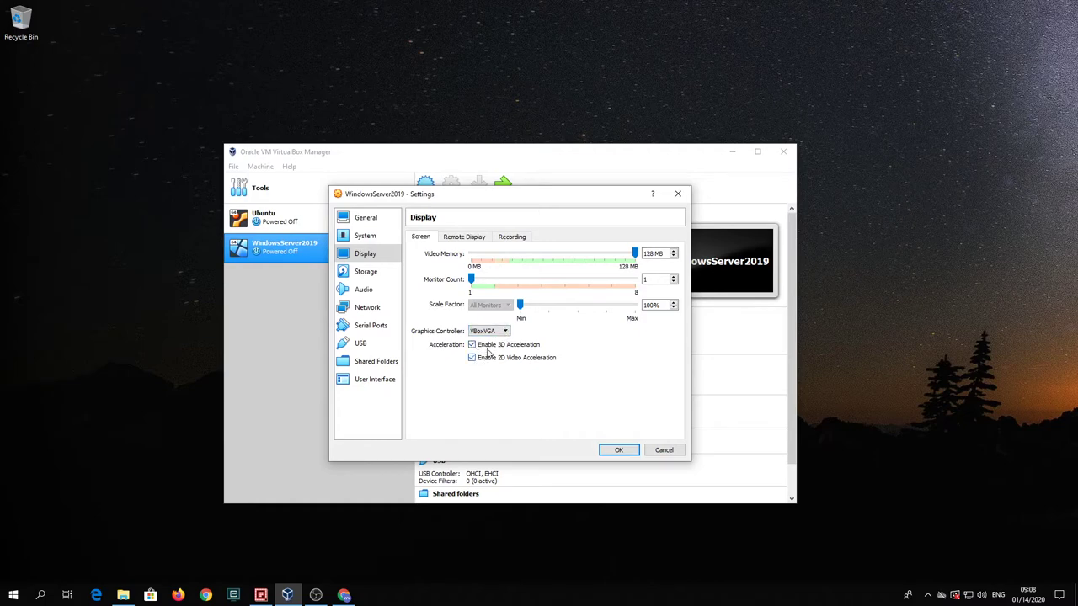
pyautogui.click(500, 331)
pyautogui.click(500, 363)
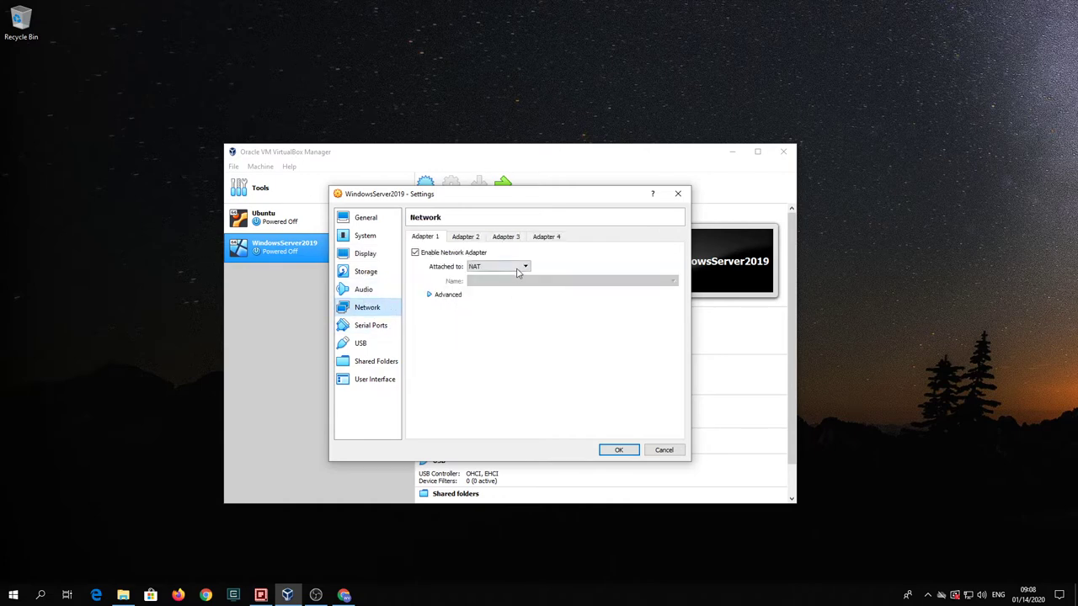
# - Attach WindowsServer2019's adapter 1 to NAT Network 'NatNetwork'
pyautogui.click(516, 268)
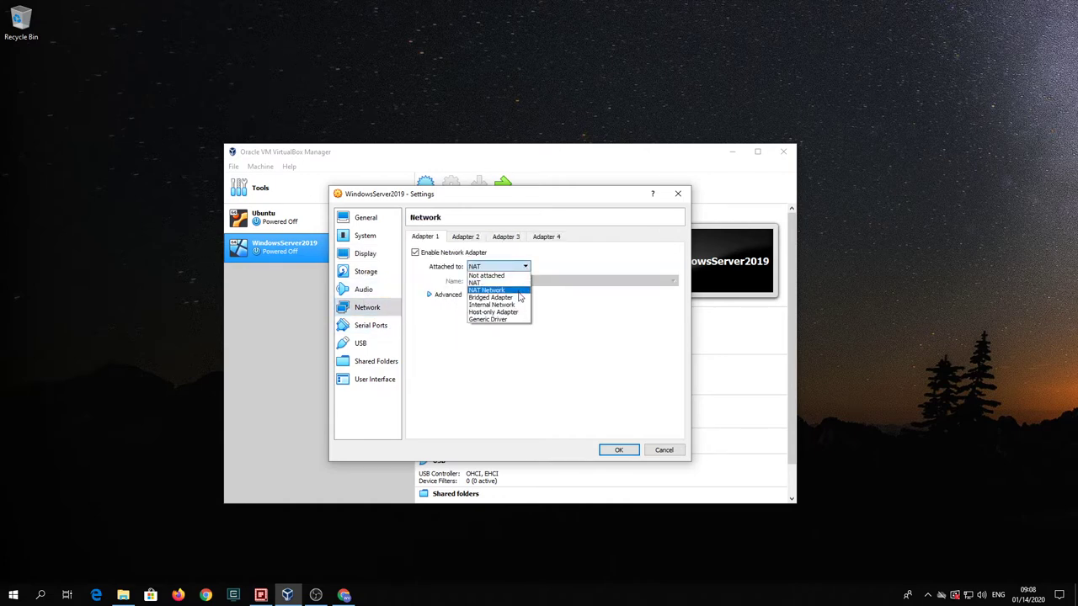
pyautogui.click(518, 292)
pyautogui.click(517, 282)
pyautogui.click(509, 291)
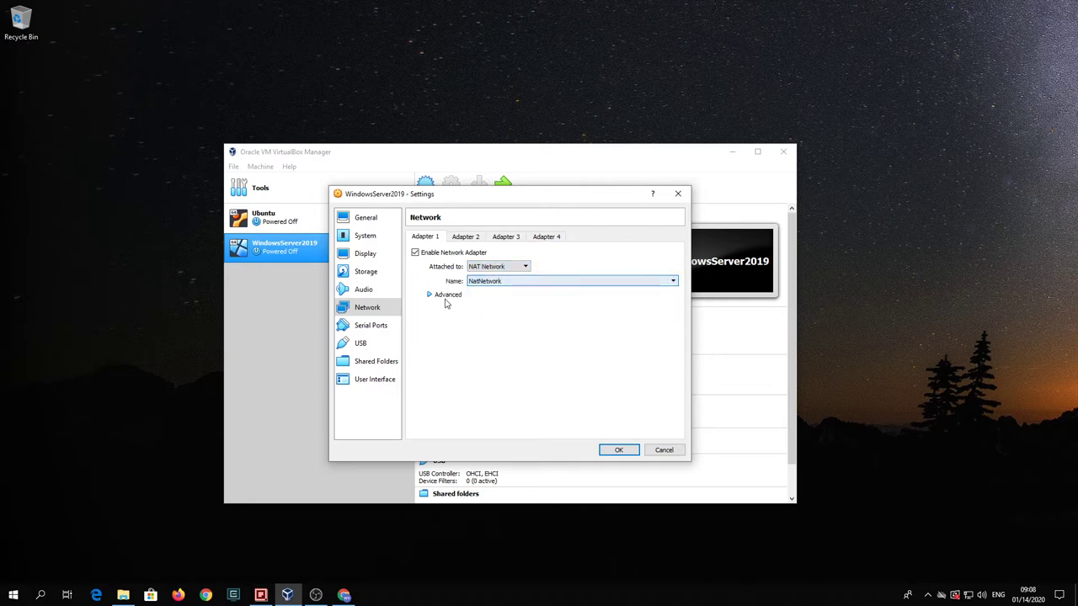
# - Set promiscuous mode to Allow All, check the USB controller, and save the settings
pyautogui.click(428, 295)
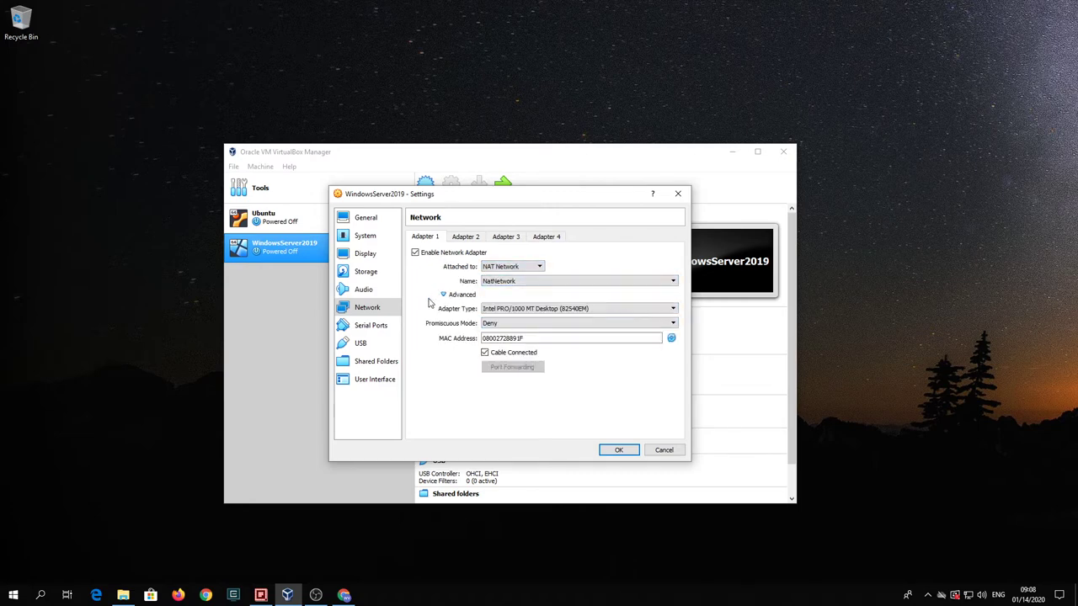
pyautogui.click(650, 326)
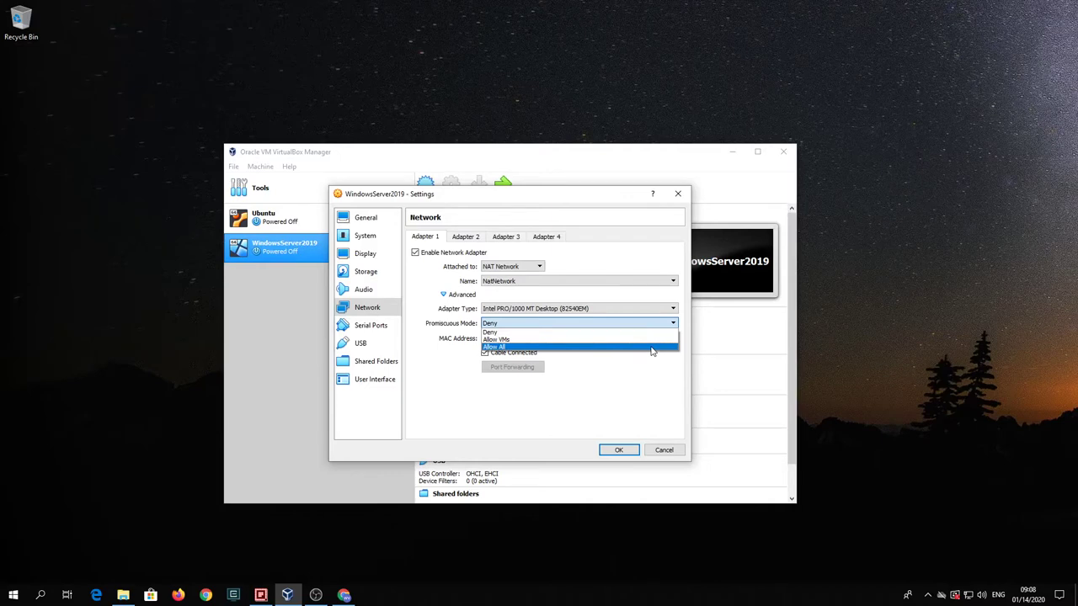
pyautogui.click(651, 348)
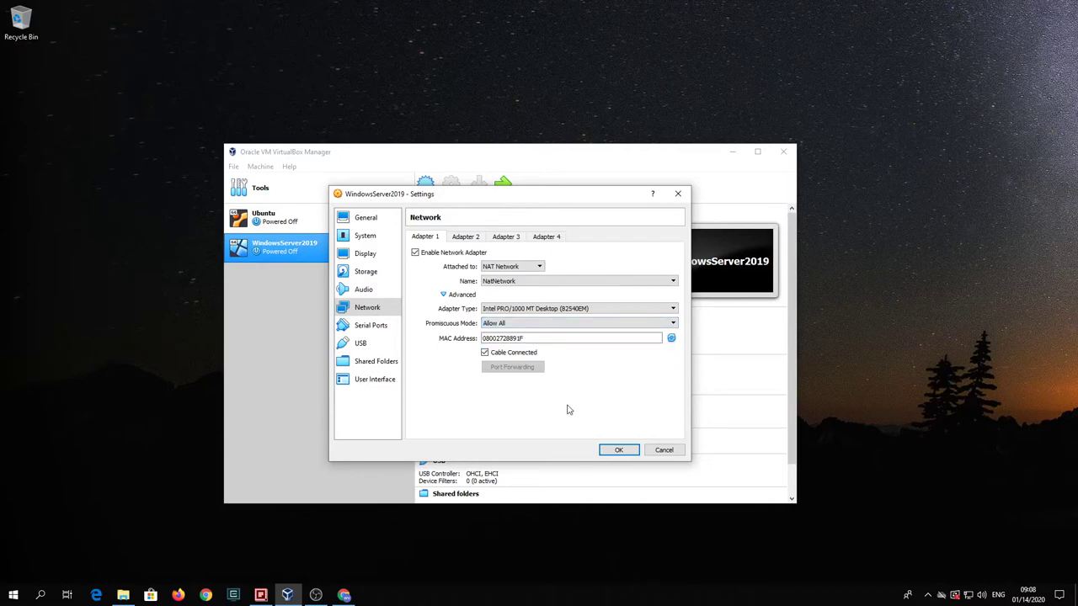
pyautogui.click(362, 344)
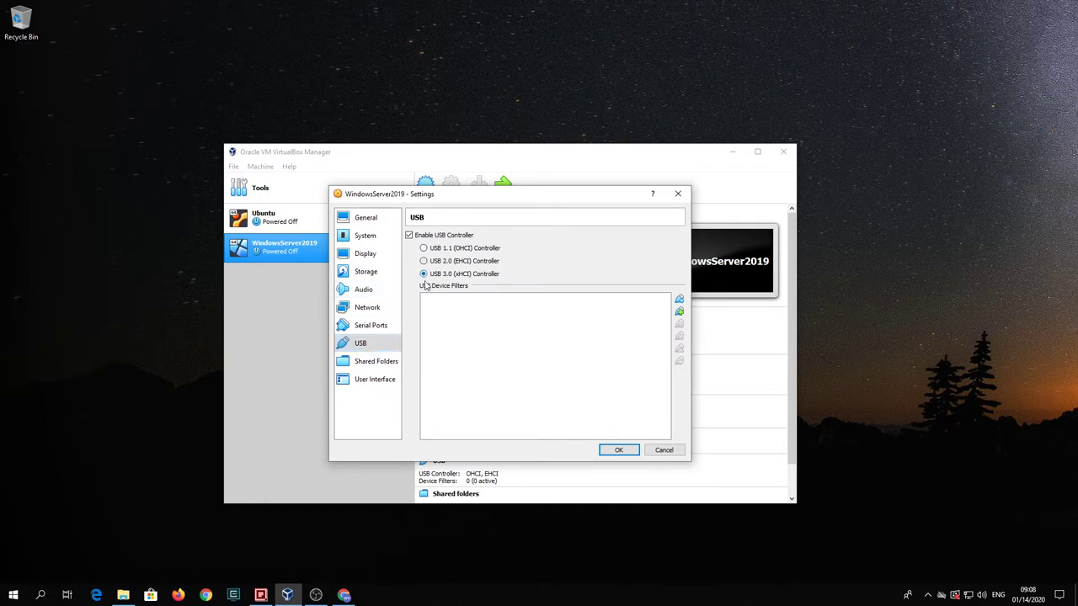
pyautogui.click(608, 451)
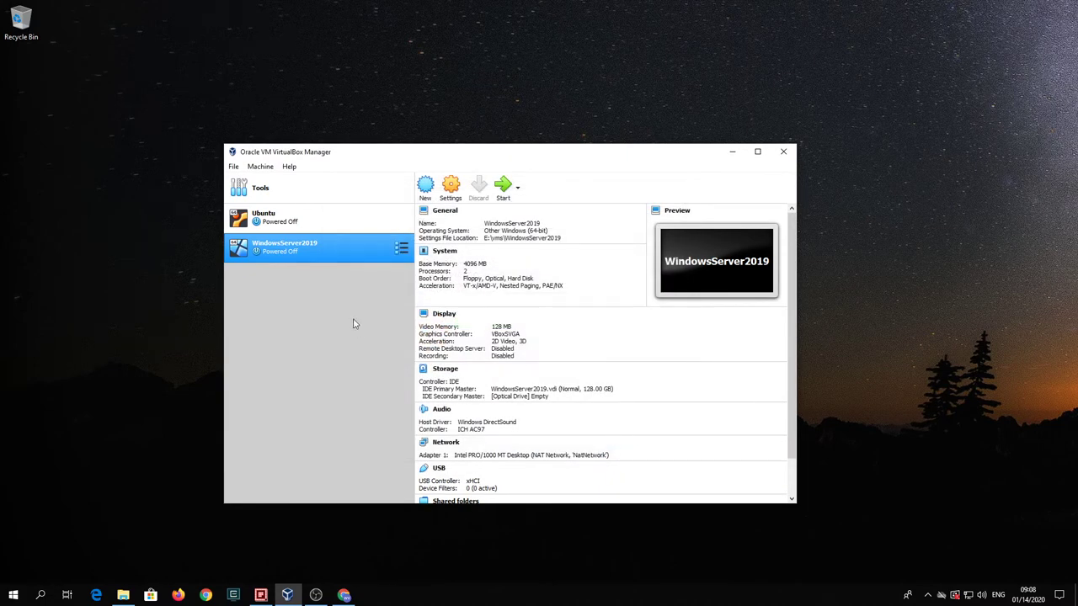
# - Insert ubuntu-mate-18_04_3-desktop-amd64.iso into Ubuntu's empty IDE optical drive and save
pyautogui.click(349, 218)
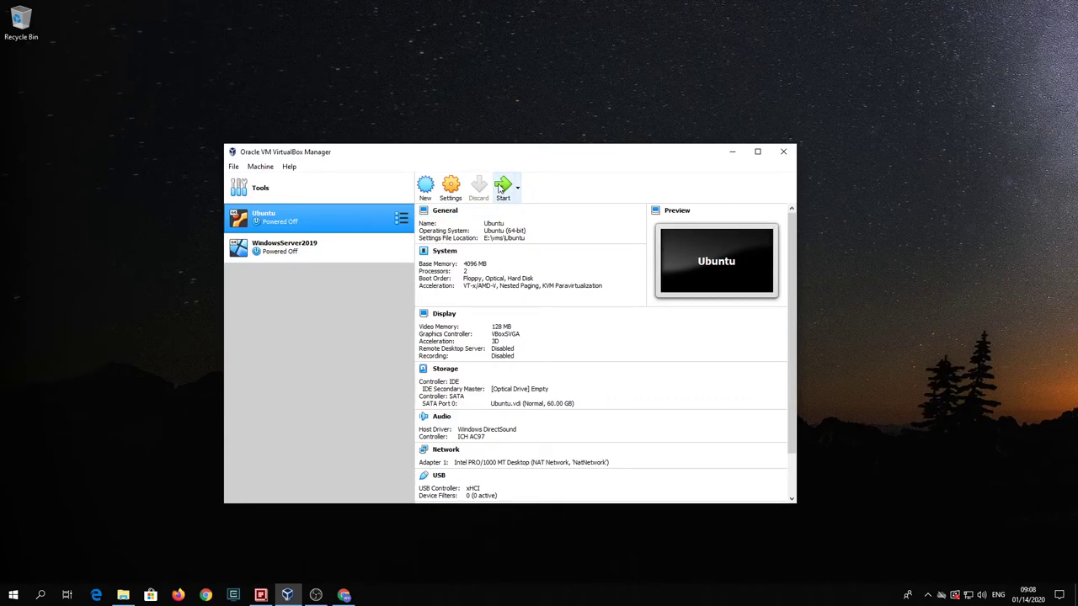
pyautogui.click(446, 371)
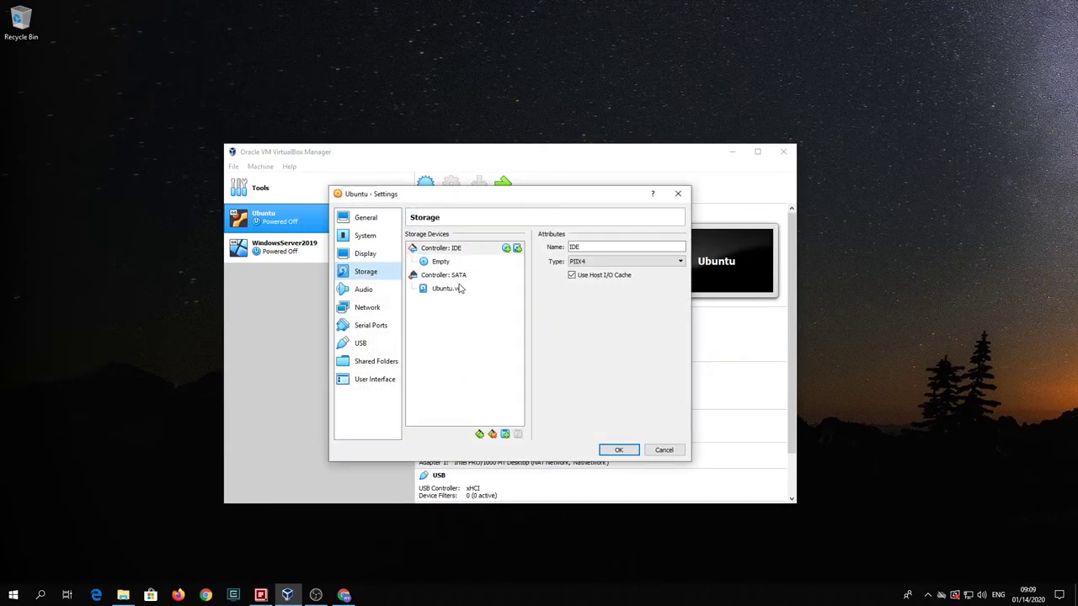
pyautogui.click(441, 262)
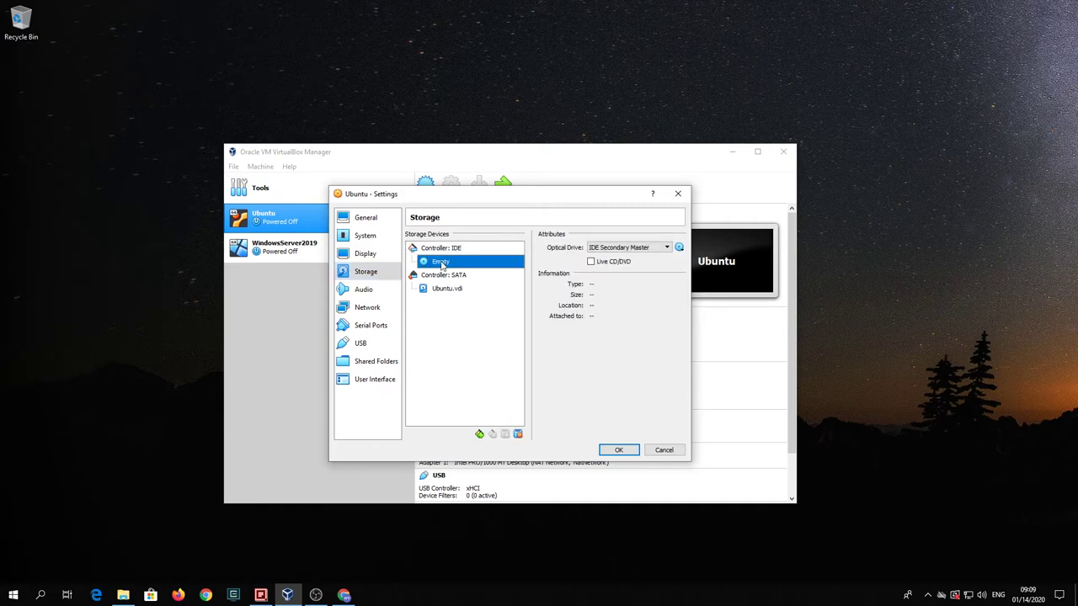
pyautogui.click(681, 249)
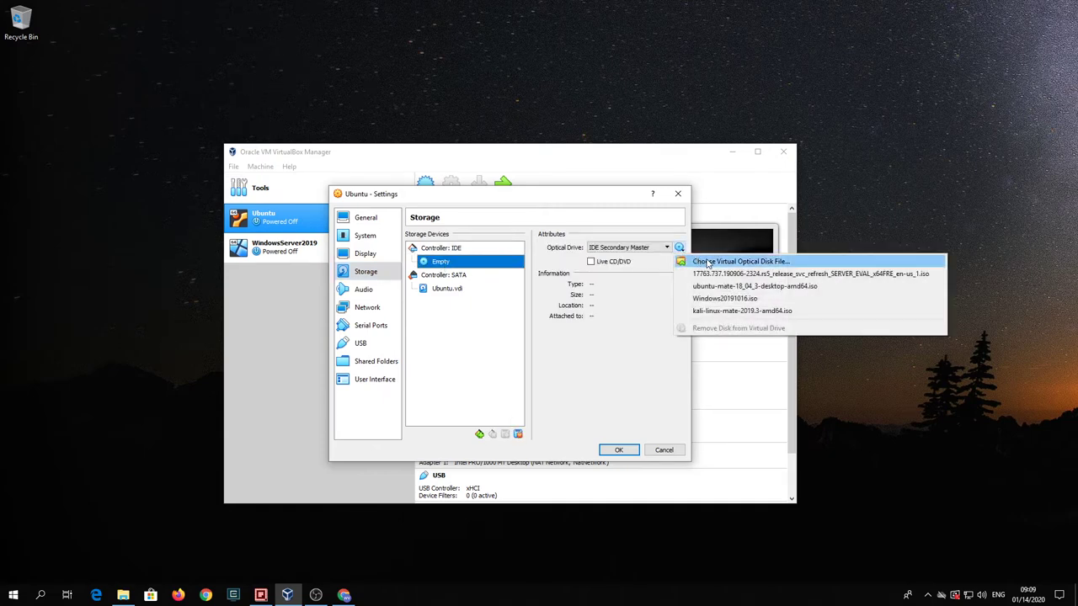
pyautogui.click(707, 262)
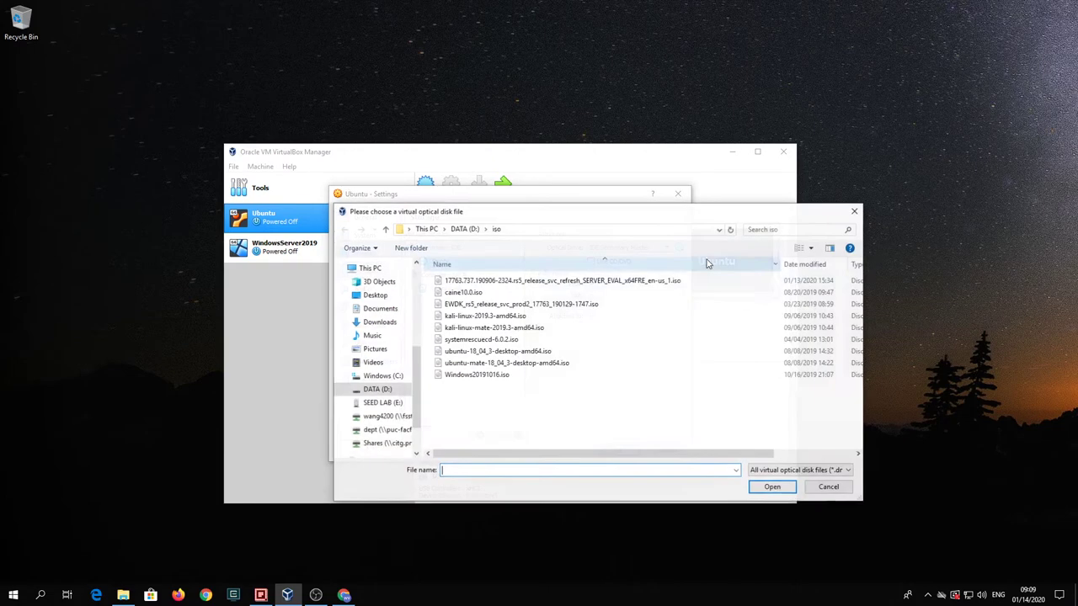
pyautogui.click(559, 363)
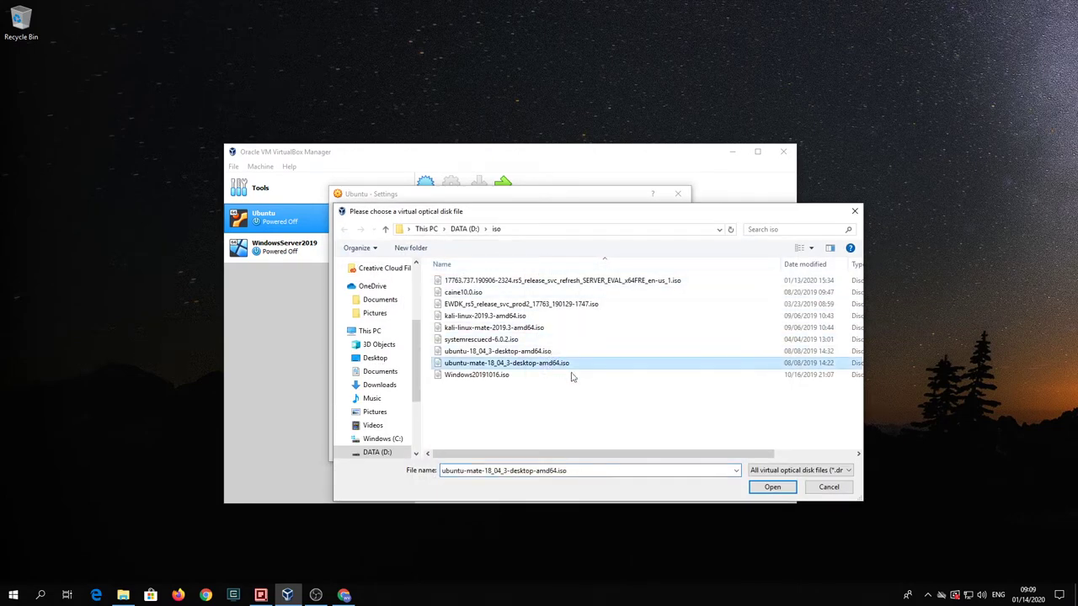
pyautogui.click(771, 487)
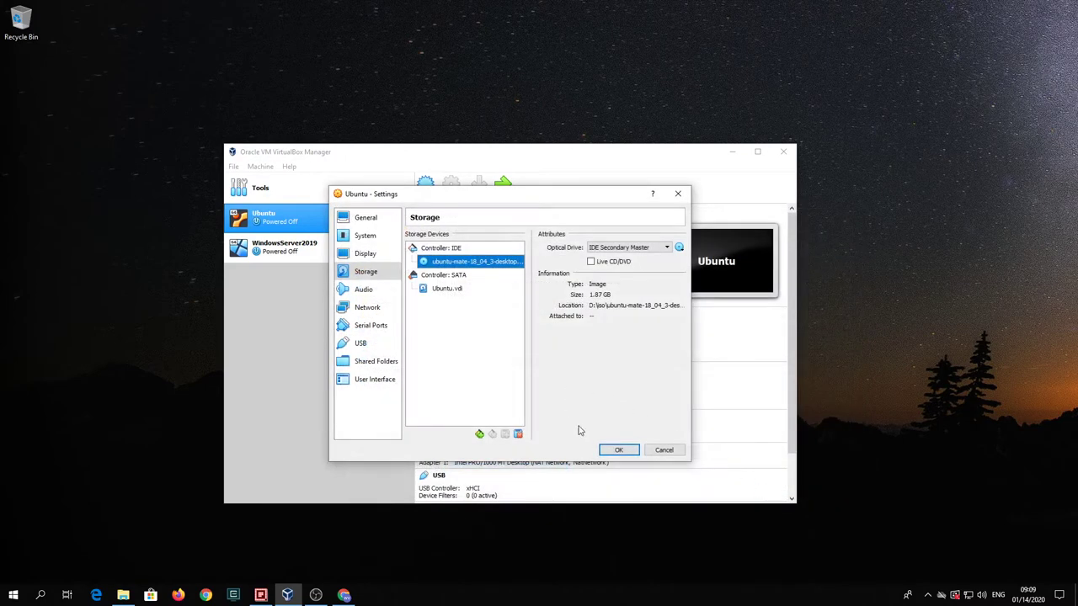
pyautogui.click(606, 452)
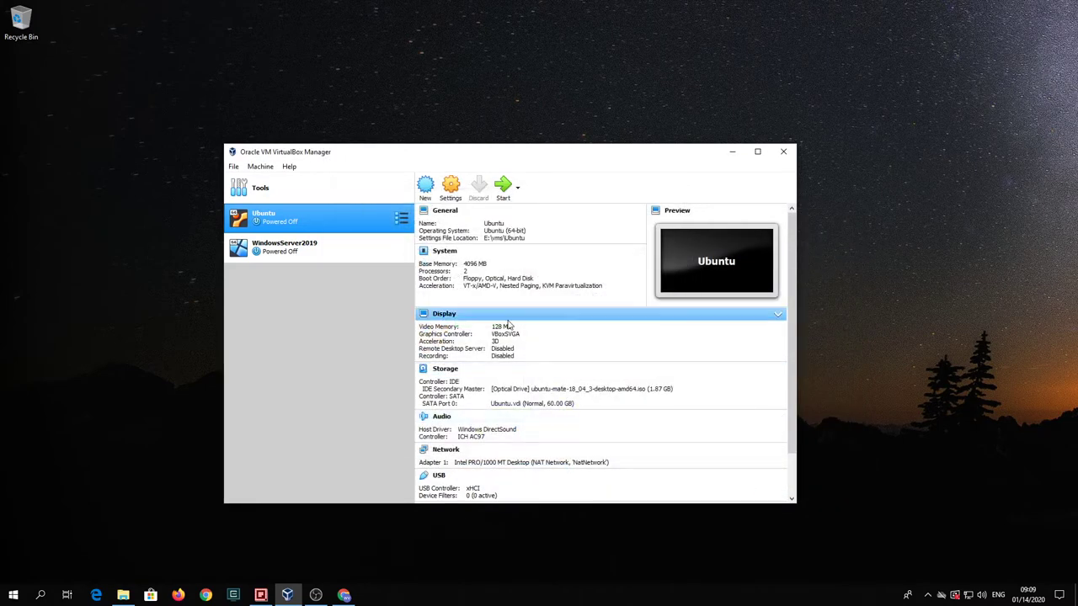
# - Boot the Ubuntu VM, dismiss the auto-capture notice, and arrange its window with the Manager minimised
pyautogui.click(502, 190)
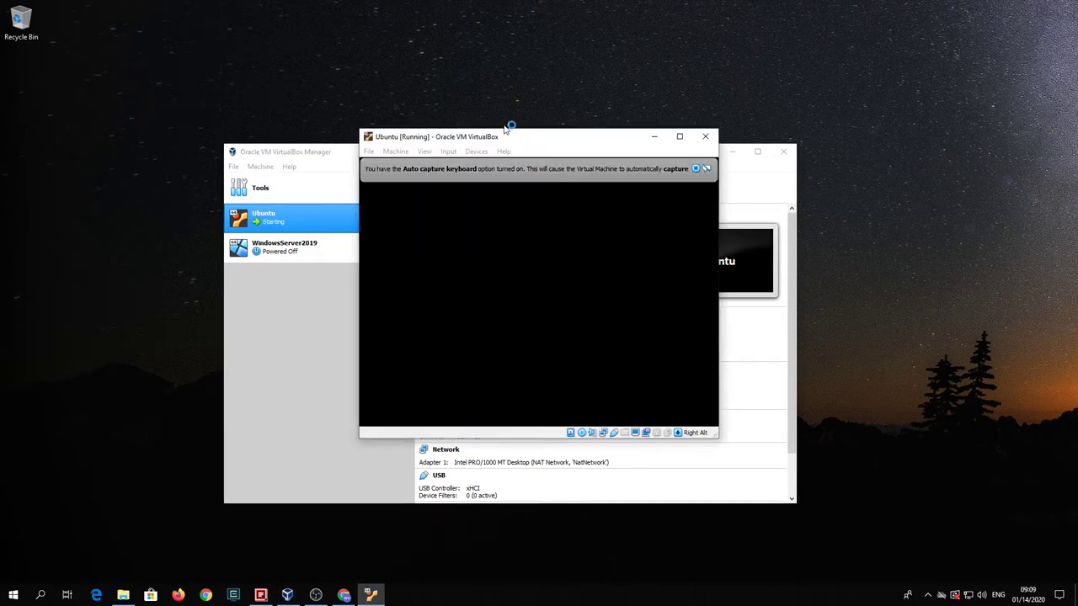
pyautogui.click(692, 168)
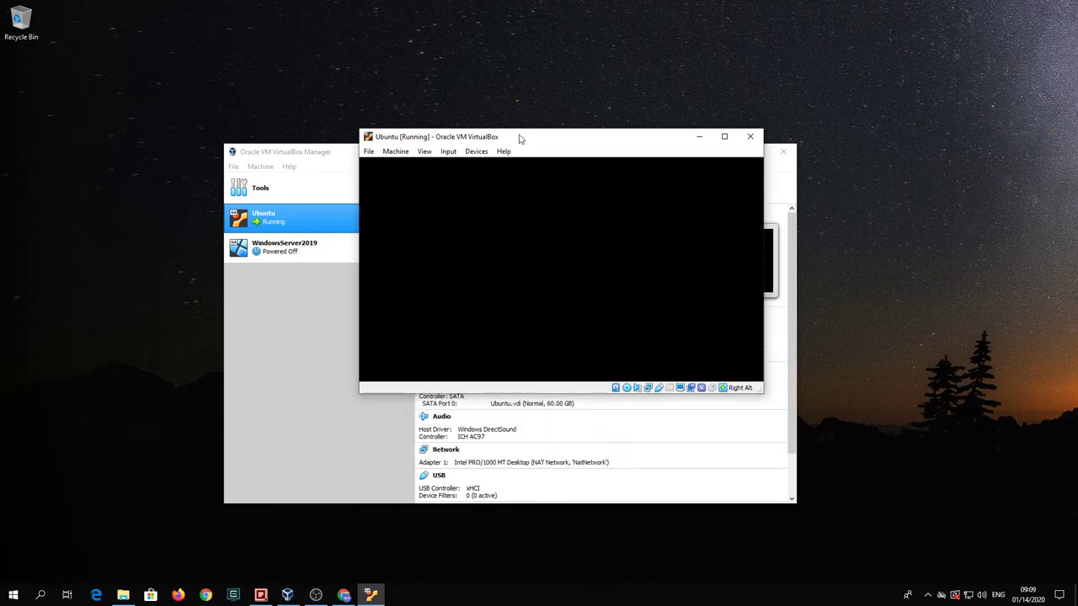
pyautogui.moveTo(522, 139); pyautogui.dragTo(483, 120)
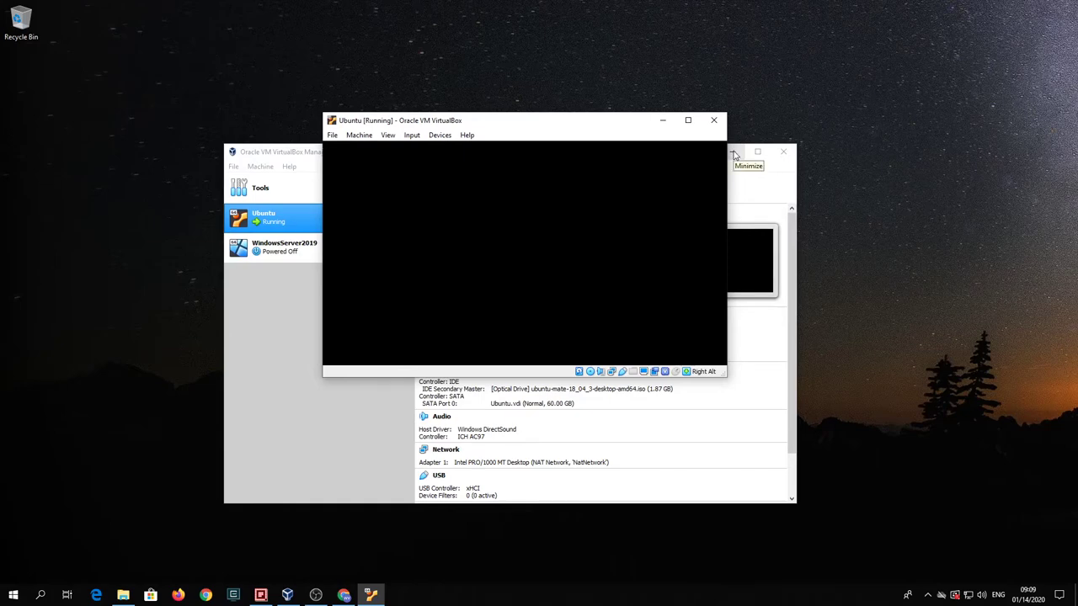
pyautogui.click(733, 152)
pyautogui.moveTo(587, 124); pyautogui.dragTo(565, 142)
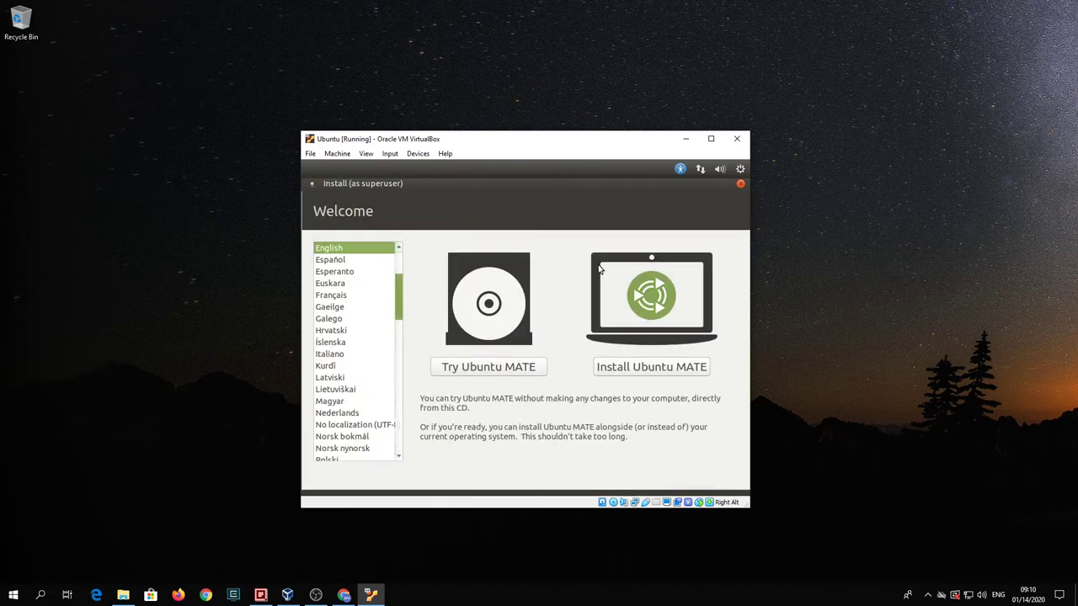
# - Install with English (US) keyboard, normal installation, erase disk with LVM, confirmed, and Chicago time zone
pyautogui.click(630, 368)
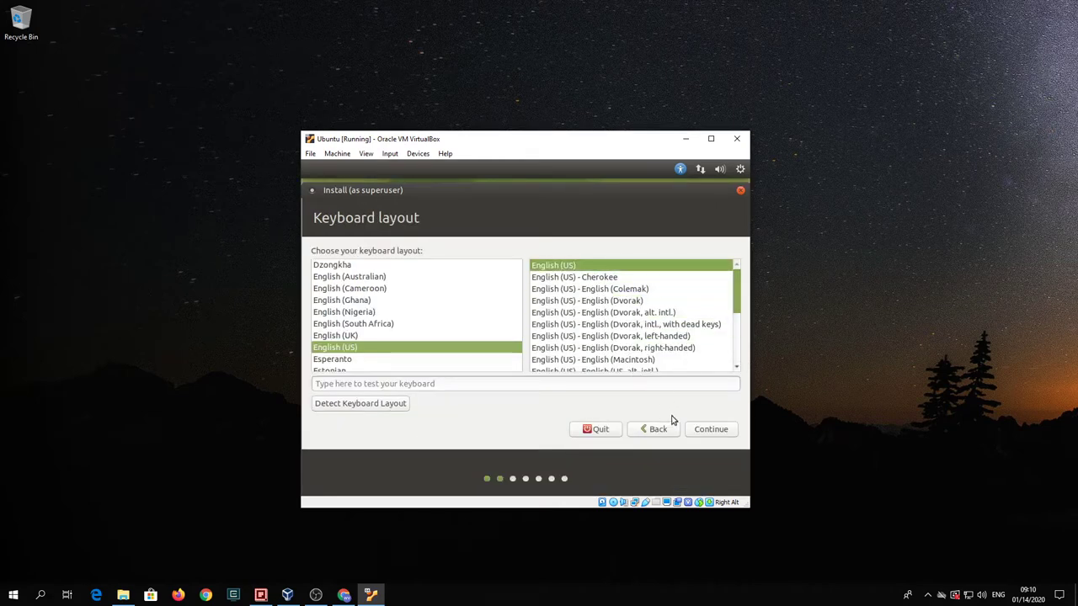
pyautogui.click(711, 428)
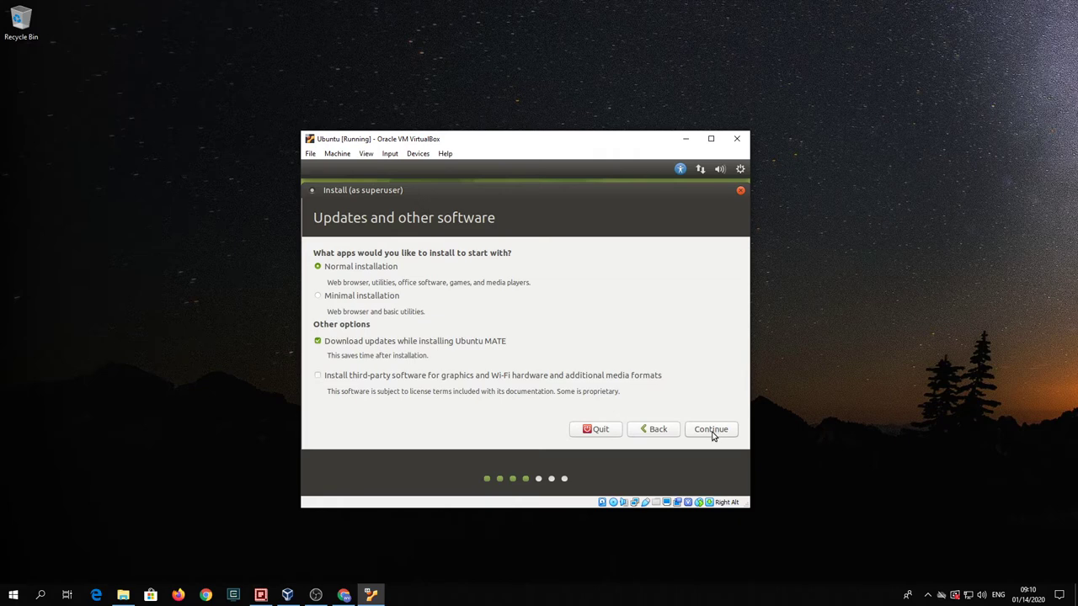
pyautogui.click(712, 431)
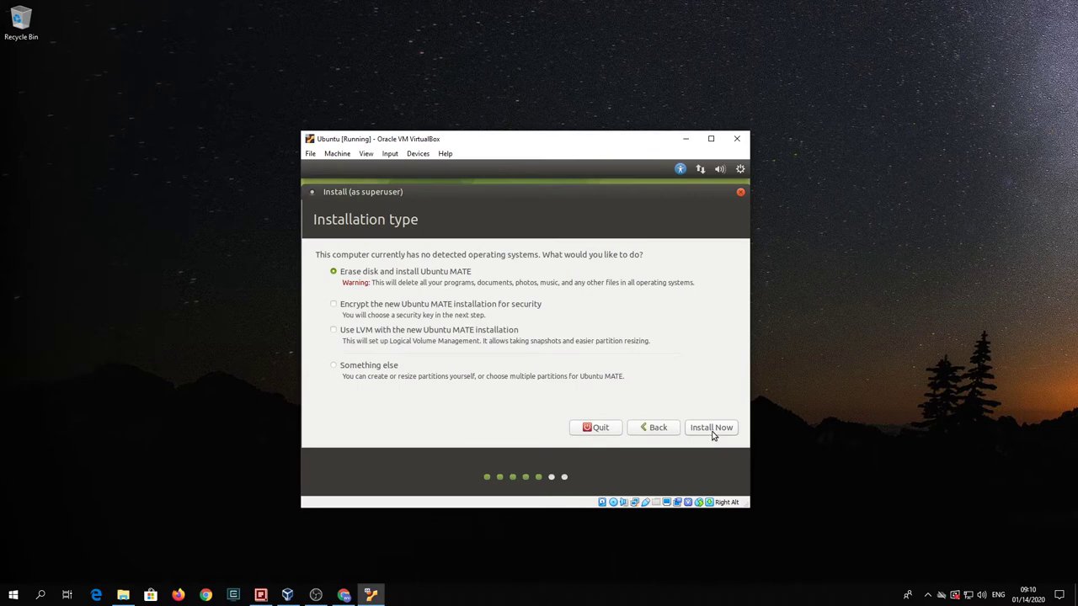
pyautogui.click(334, 331)
pyautogui.click(709, 431)
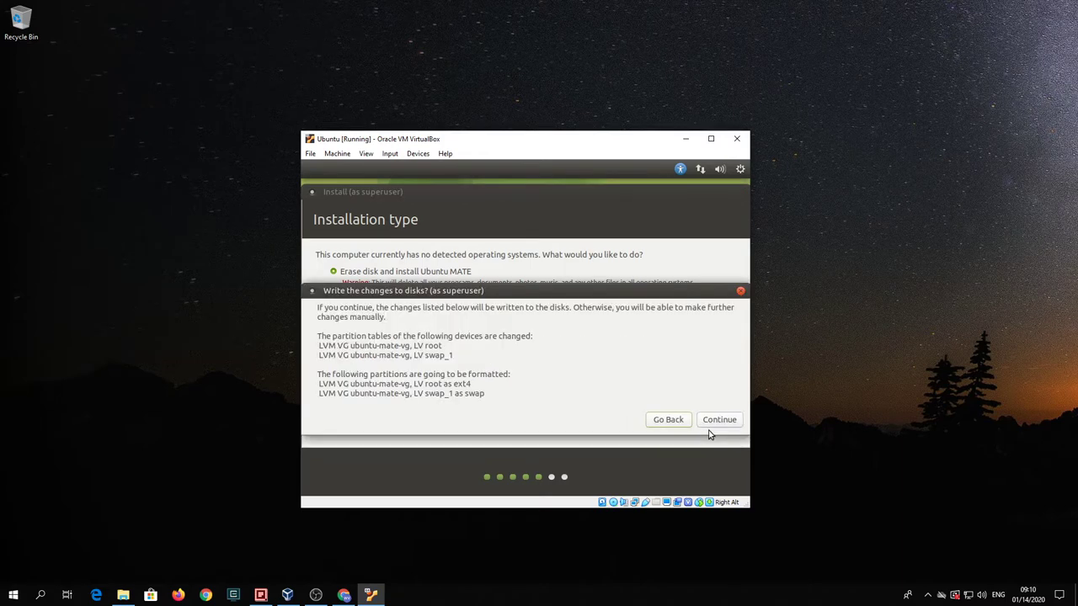
pyautogui.click(715, 421)
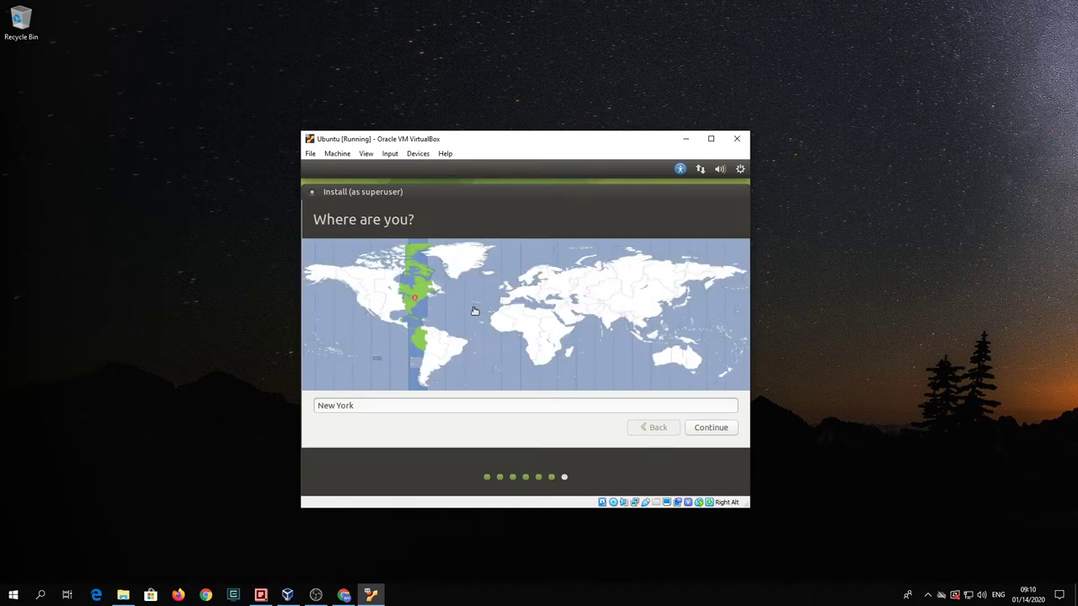
pyautogui.click(390, 309)
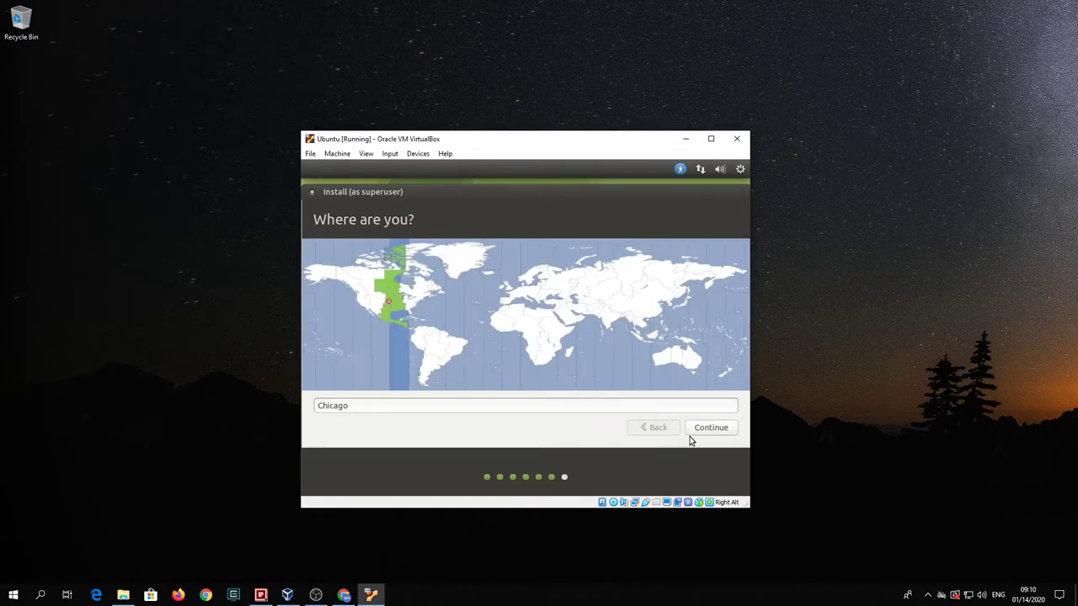
pyautogui.click(727, 433)
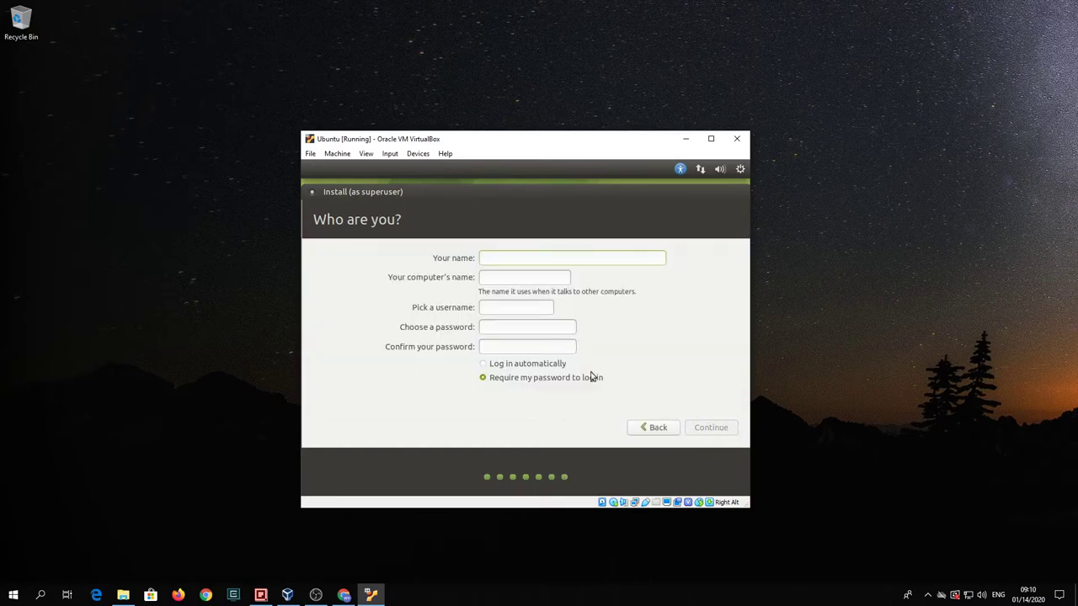
# - Enter the user's name, replace the computer name, set a confirmed password, and continue
pyautogui.write('w')
pyautogui.tripleClick(545, 278)
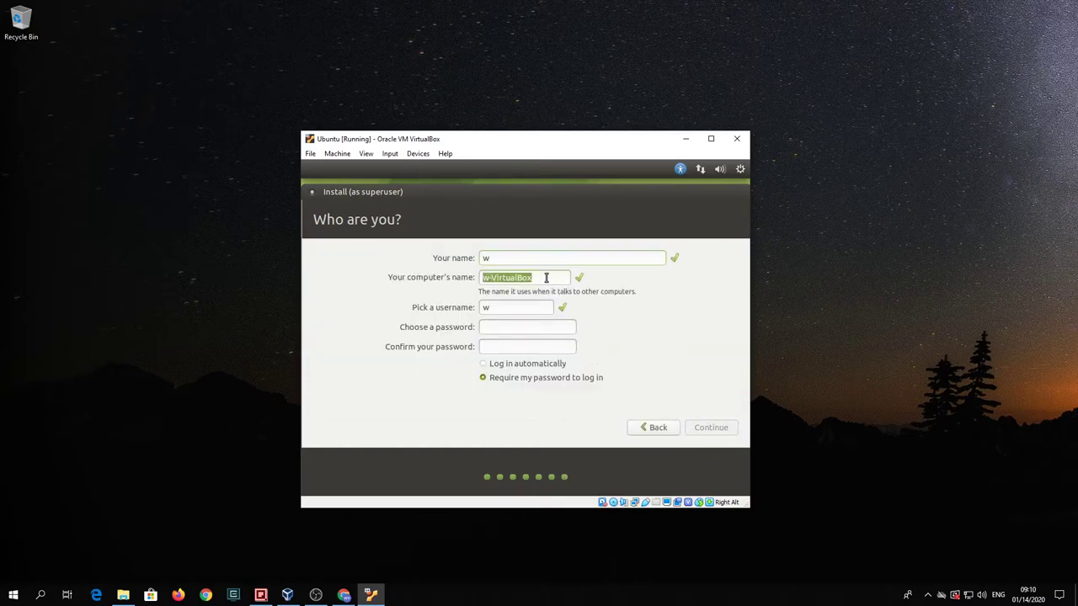
pyautogui.write('u******')
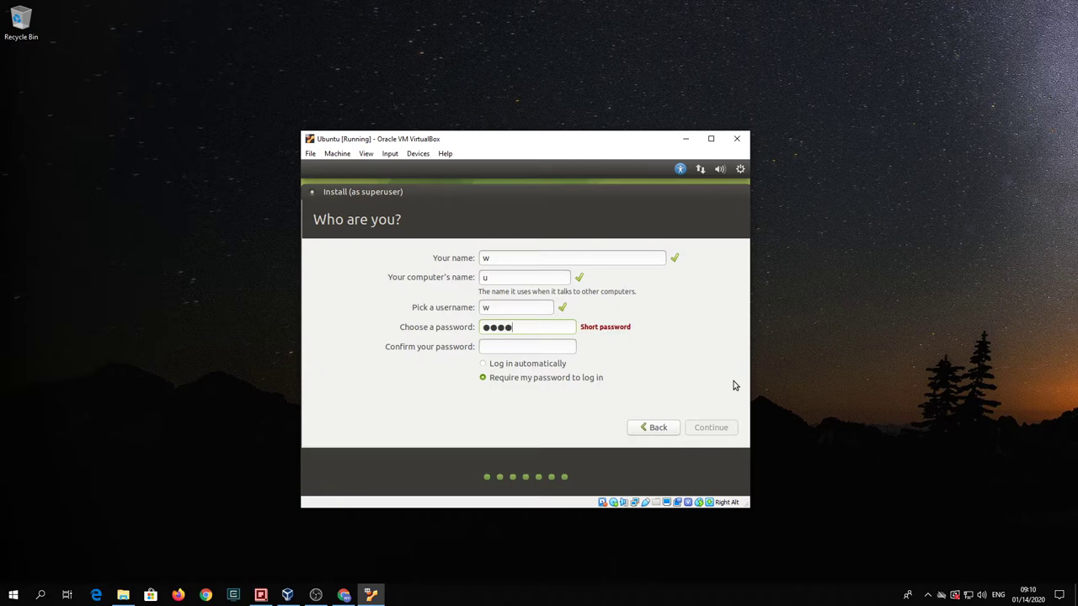
pyautogui.write('**********')
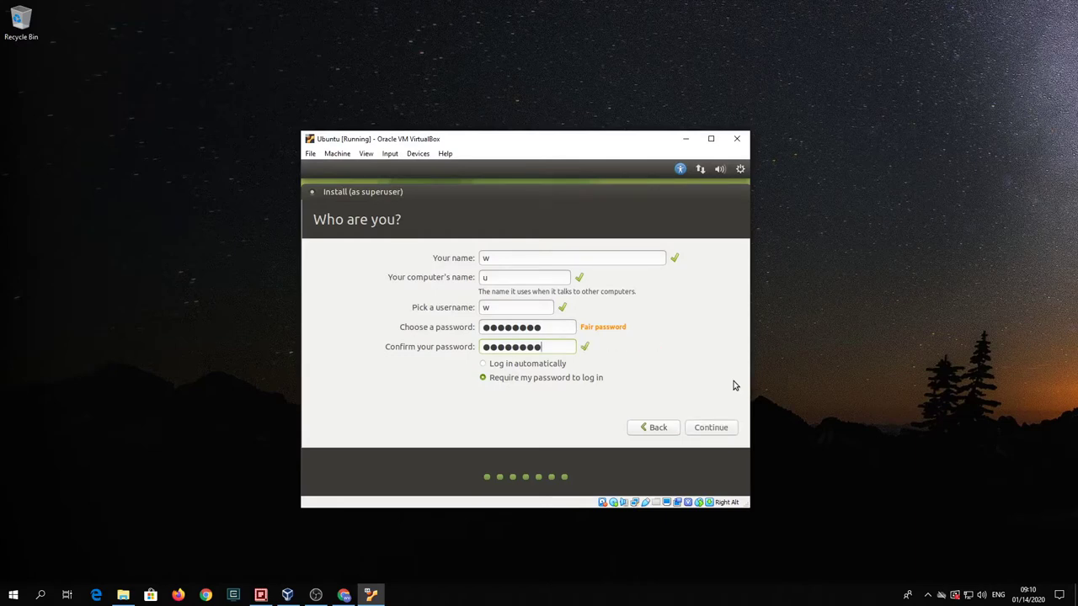
pyautogui.click(713, 429)
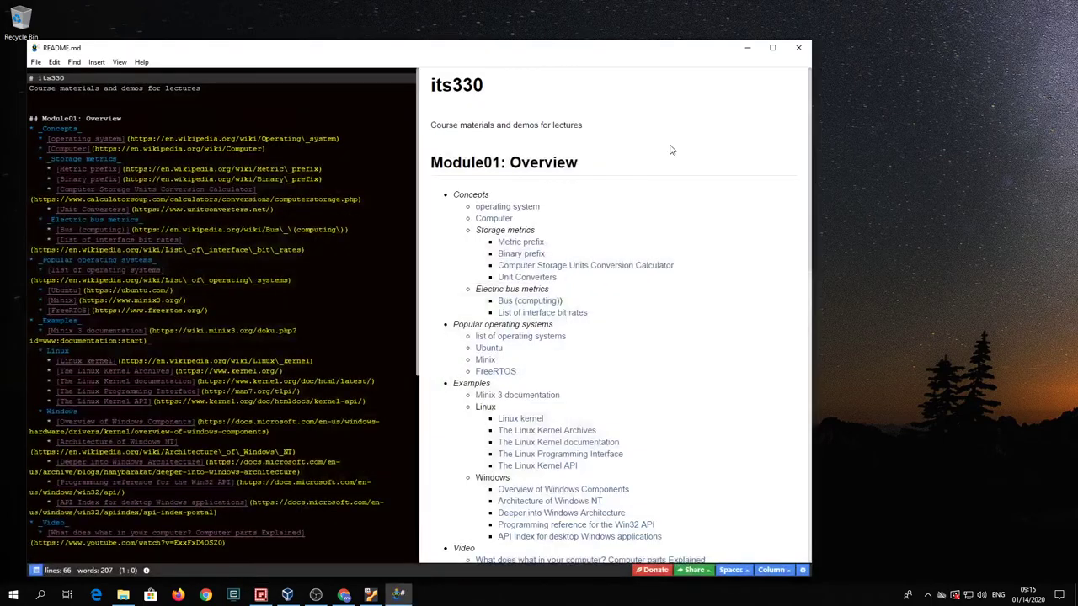
# - Move the README.md notes window aside to the right
pyautogui.moveTo(325, 54); pyautogui.dragTo(880, 122)
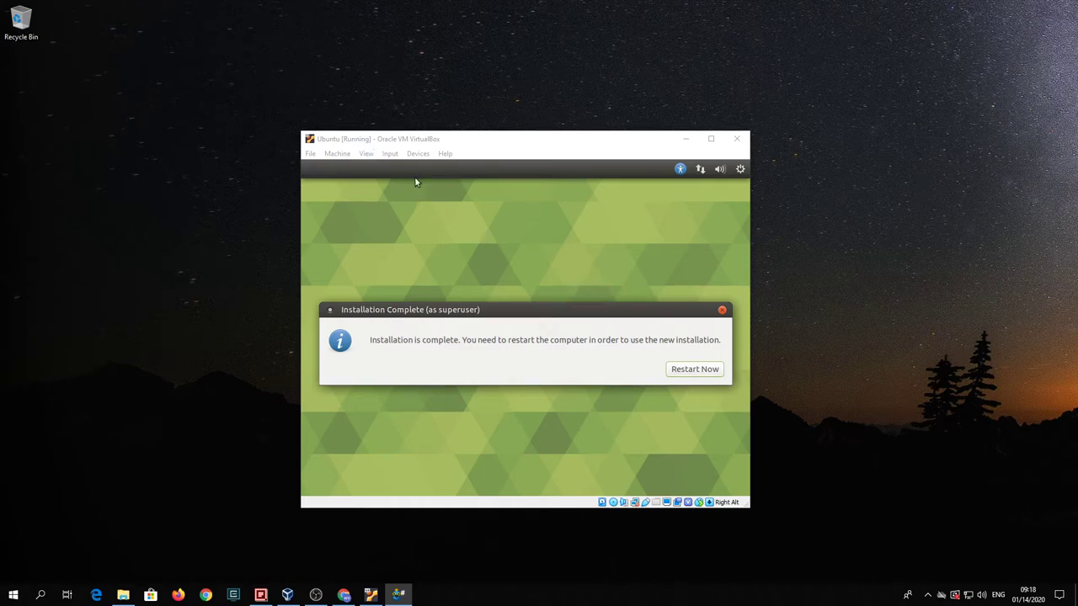
# - Restart the VM, removing the installer disc from the virtual optical drive before confirming the reboot
pyautogui.click(678, 371)
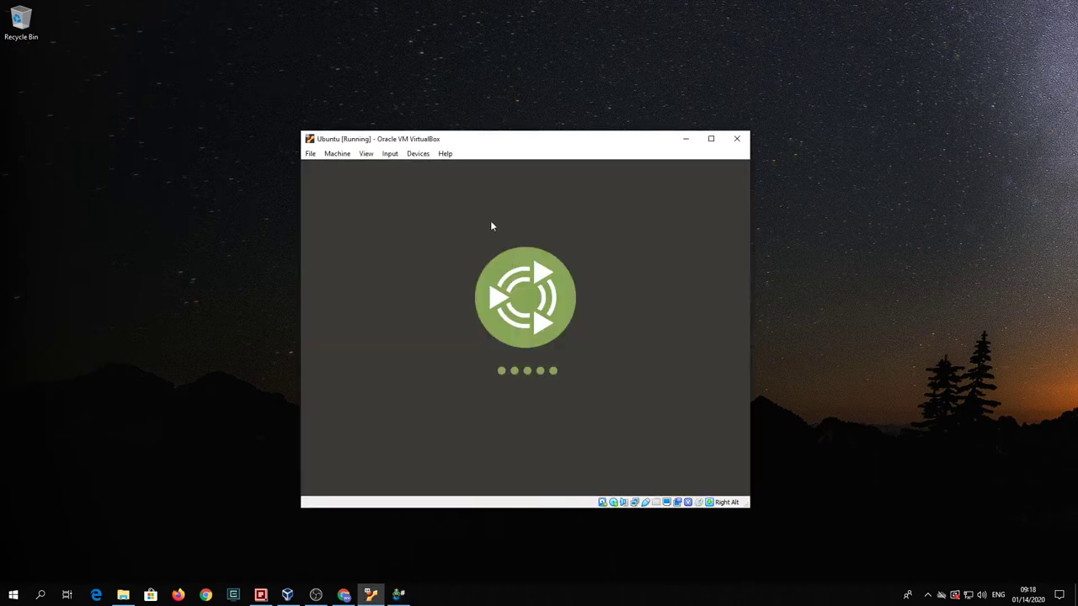
pyautogui.click(415, 154)
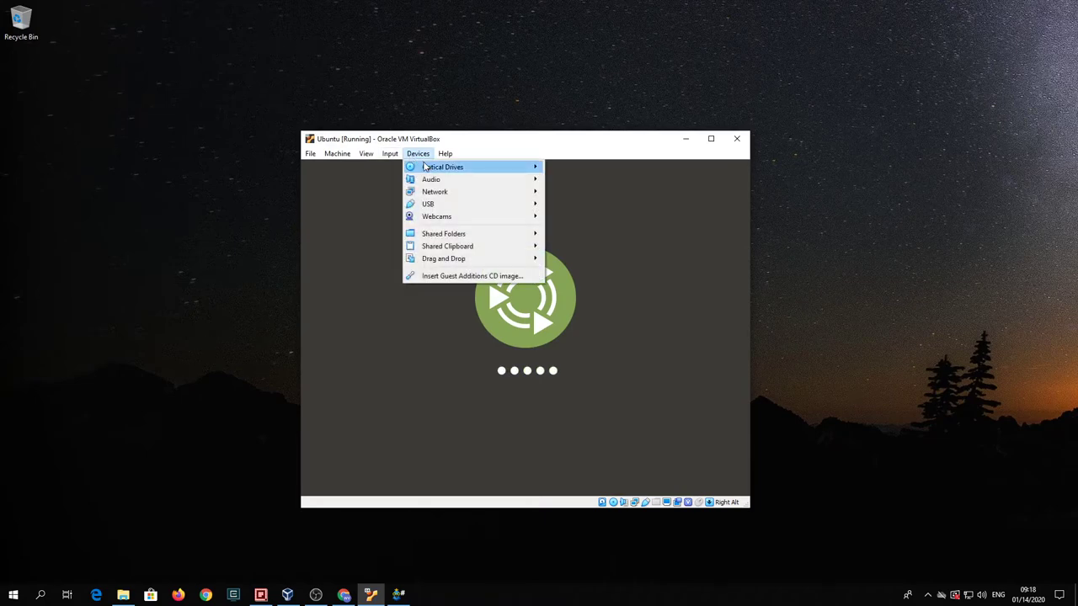
pyautogui.moveTo(442, 166)
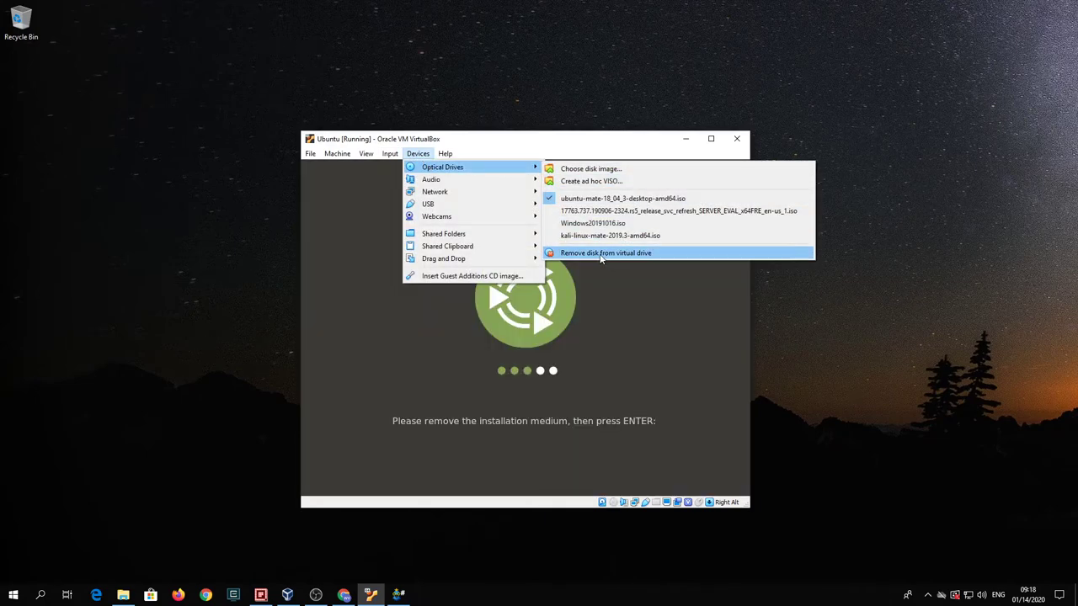
pyautogui.click(599, 253)
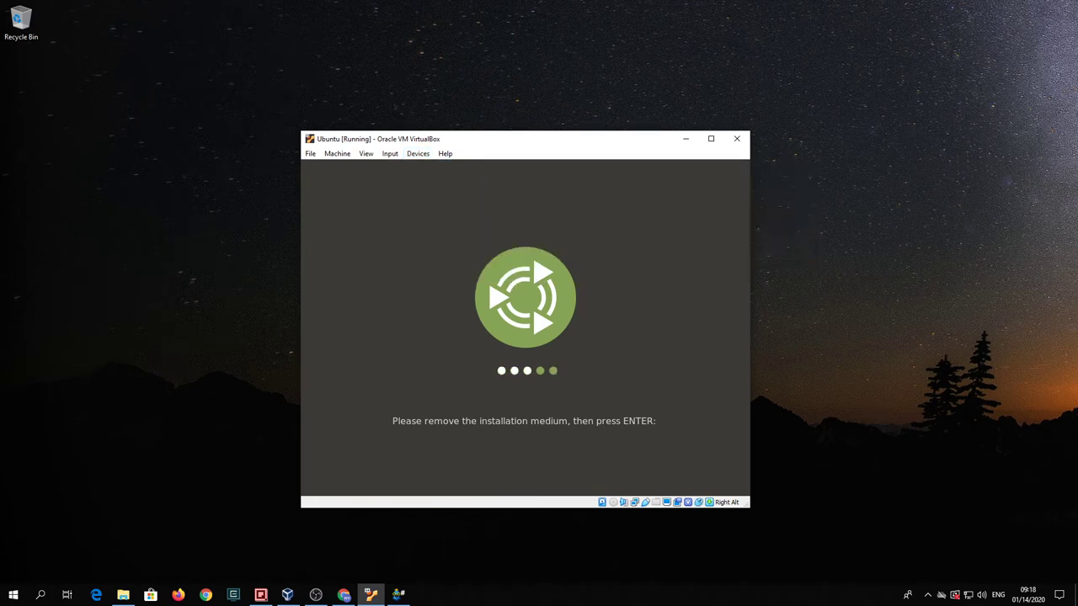
pyautogui.press('Return')
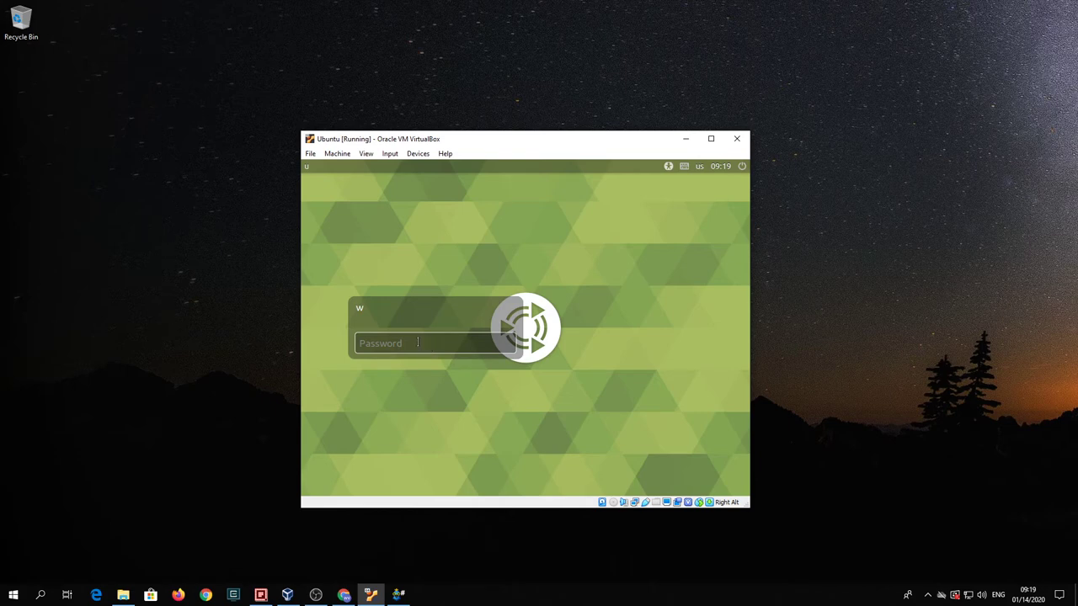
# - Log in to Ubuntu MATE with the account password
pyautogui.write('w')
pyautogui.press('Return')
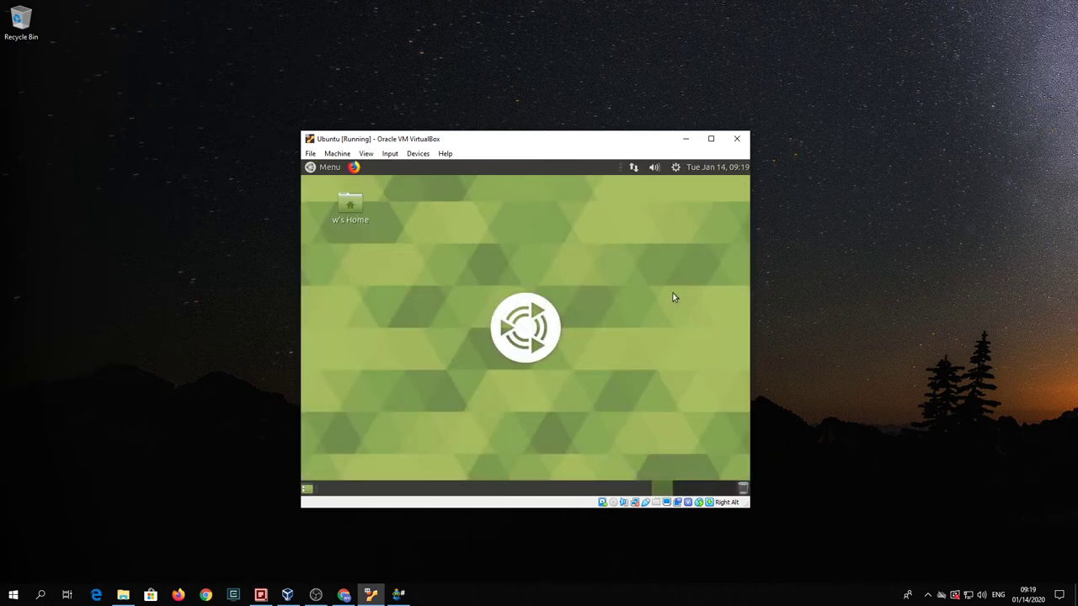
# - Open Wired connection 1's settings and switch its IPv4 method to Manual
pyautogui.click(675, 168)
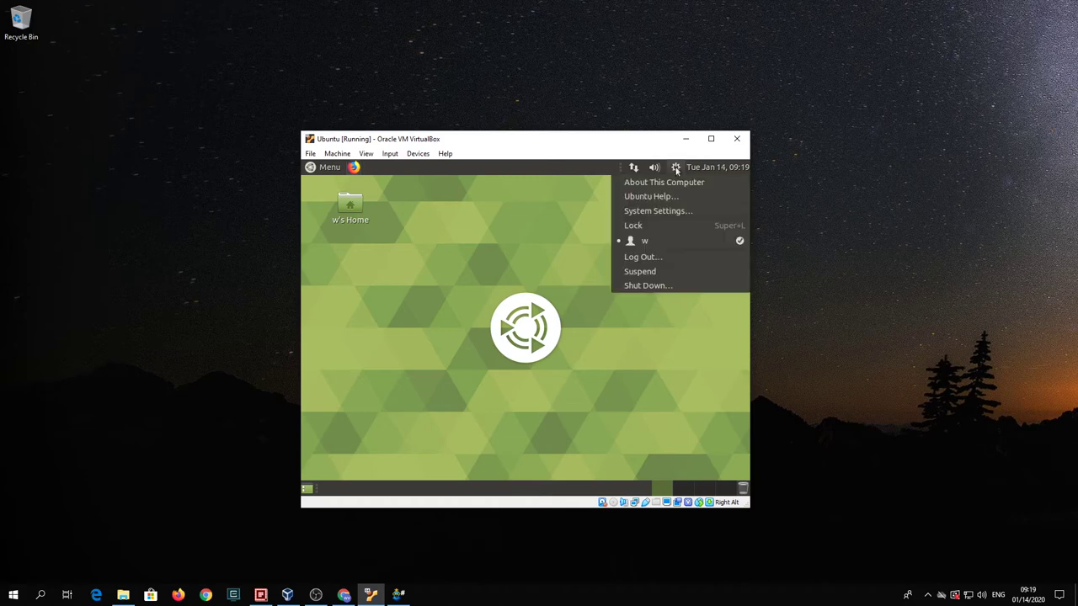
pyautogui.moveTo(636, 168)
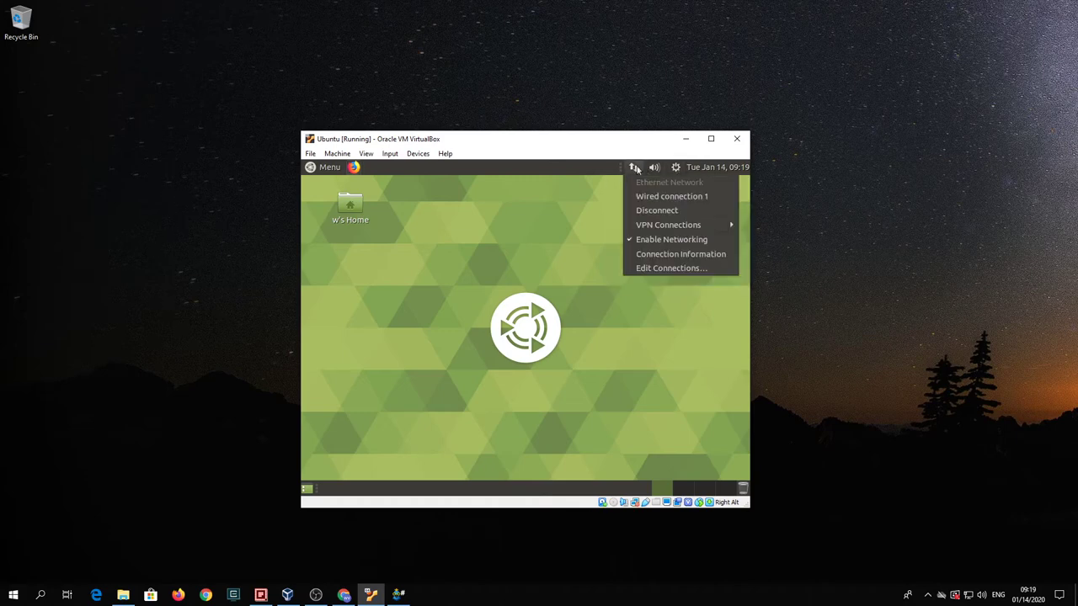
pyautogui.click(645, 268)
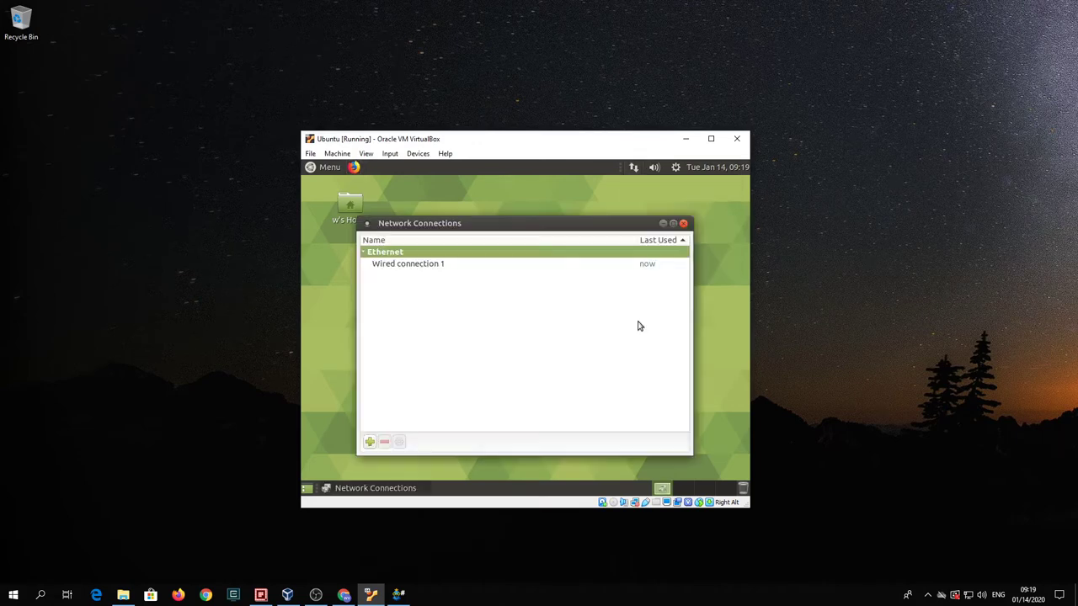
pyautogui.doubleClick(442, 267)
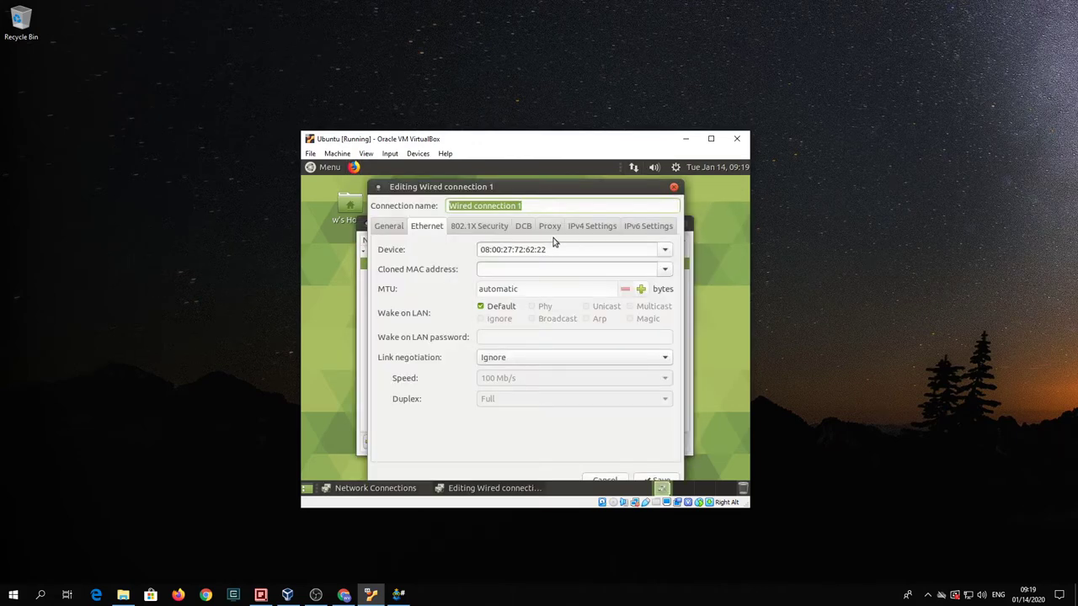
pyautogui.click(579, 229)
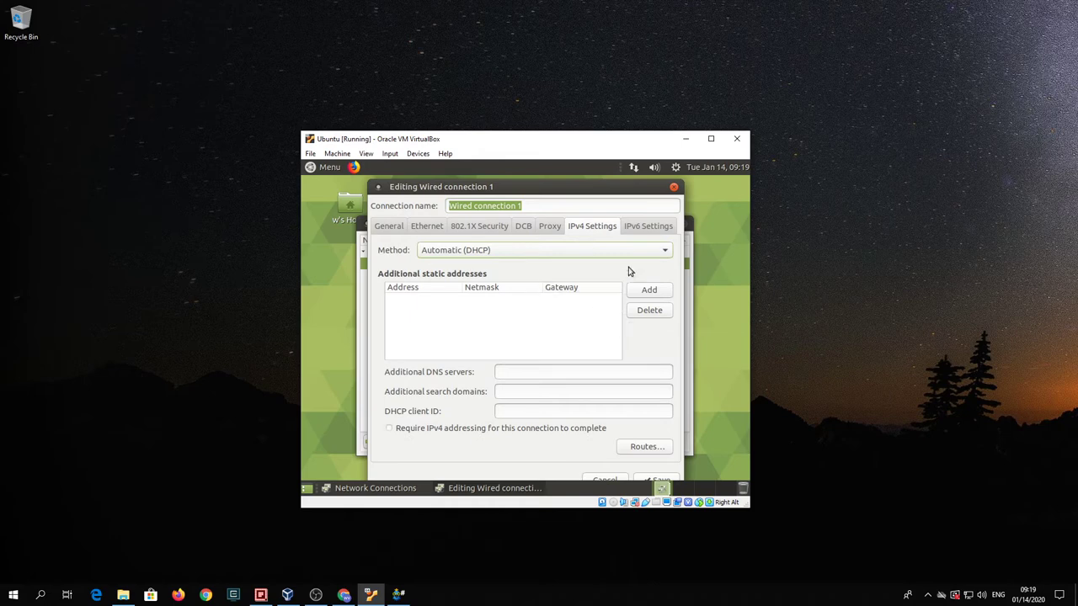
pyautogui.click(633, 250)
pyautogui.click(594, 283)
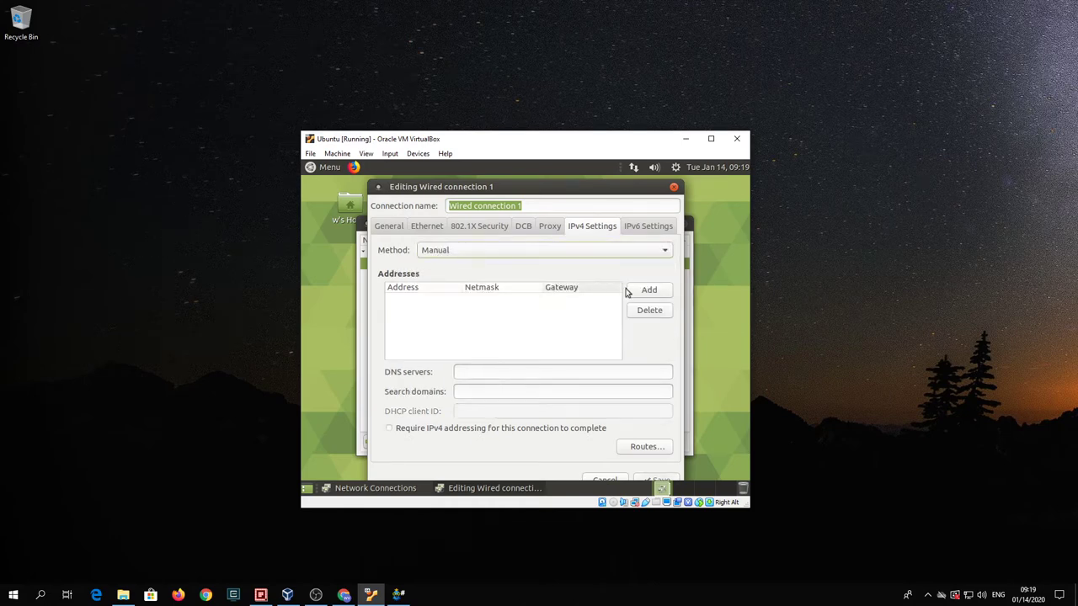
# - Add address 10.20.30.40/24, gateway 10.20.30.1, DNS 10.20.30.1,8.8.4.4, and save
pyautogui.click(645, 292)
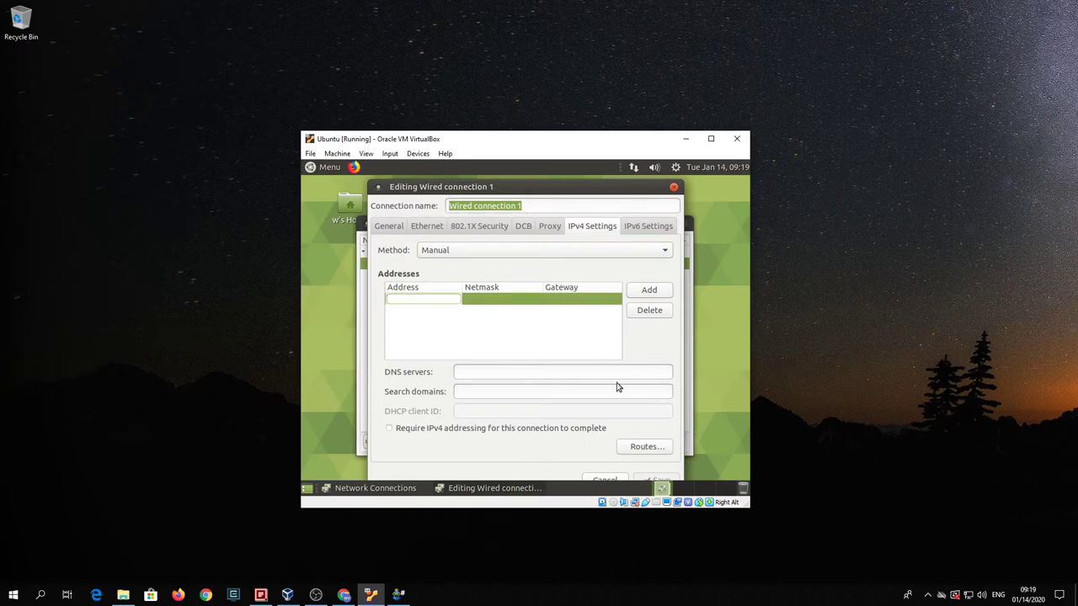
pyautogui.write('1')
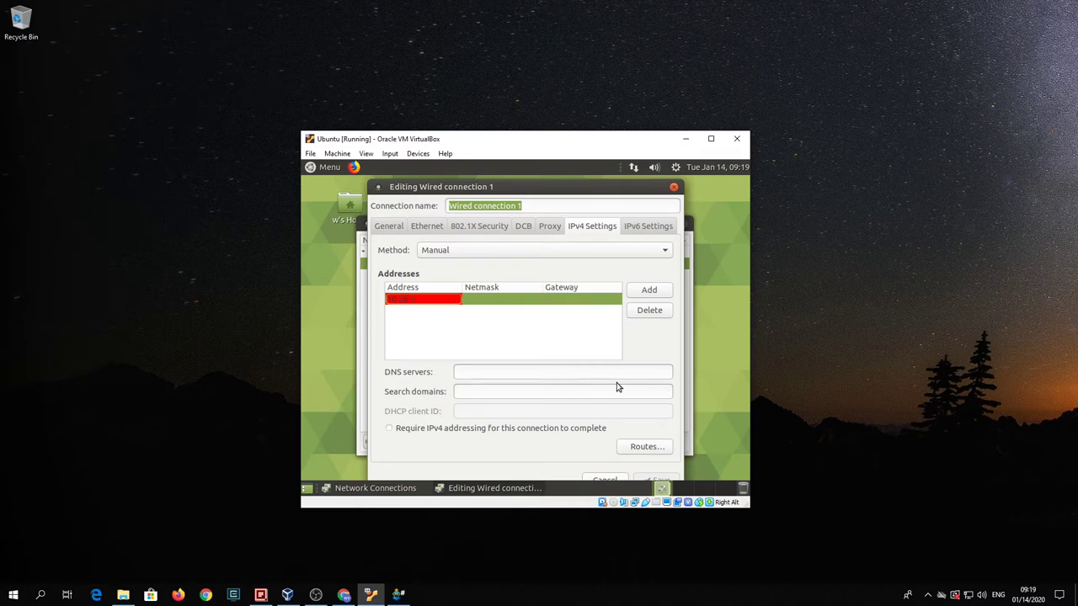
pyautogui.write('0.20.30.40')
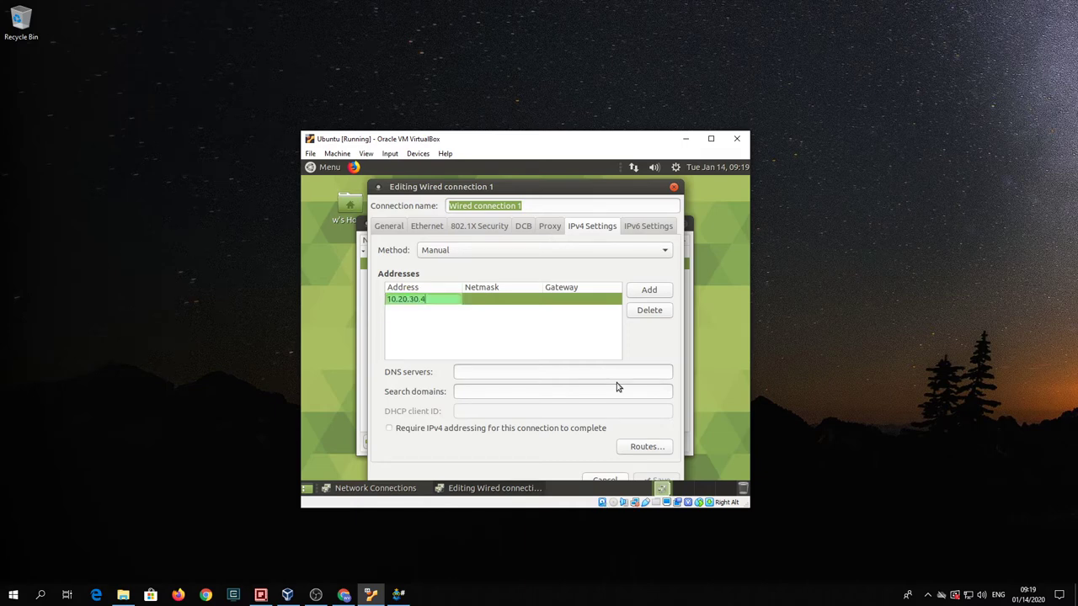
pyautogui.click(495, 301)
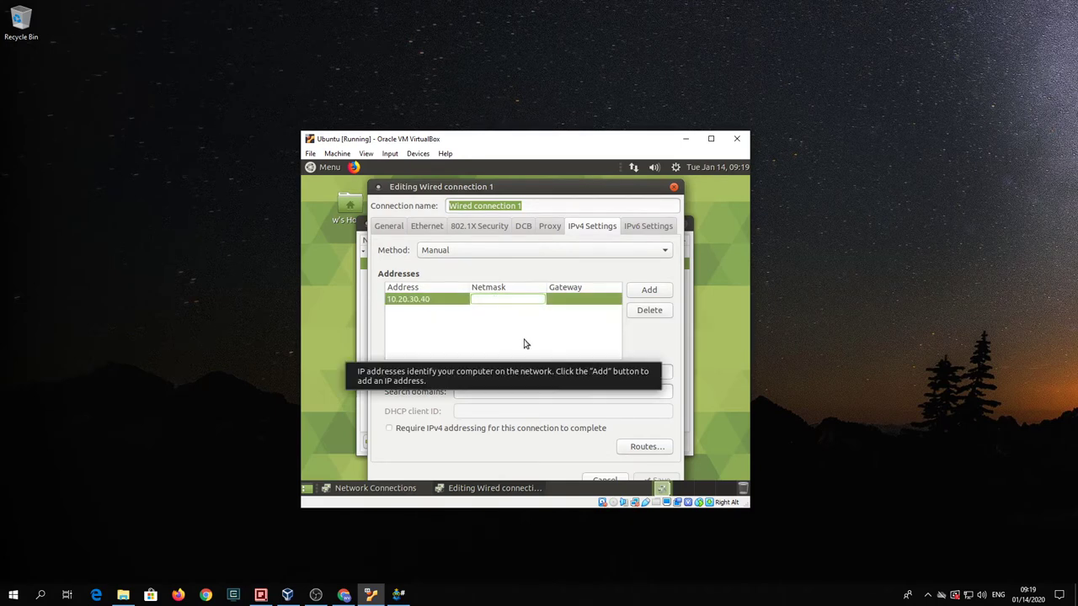
pyautogui.write('24')
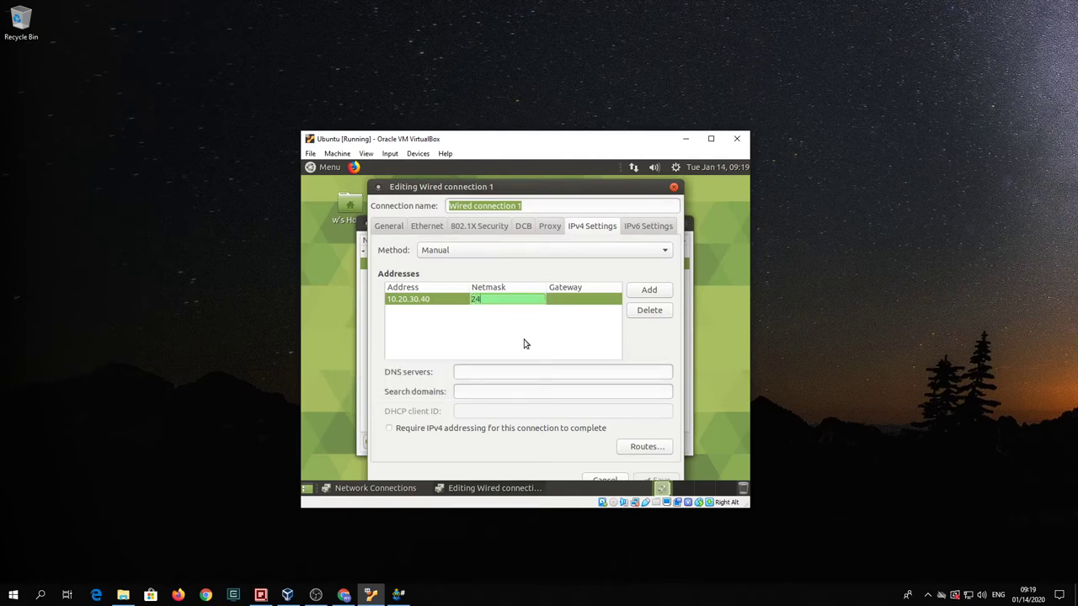
pyautogui.click(559, 299)
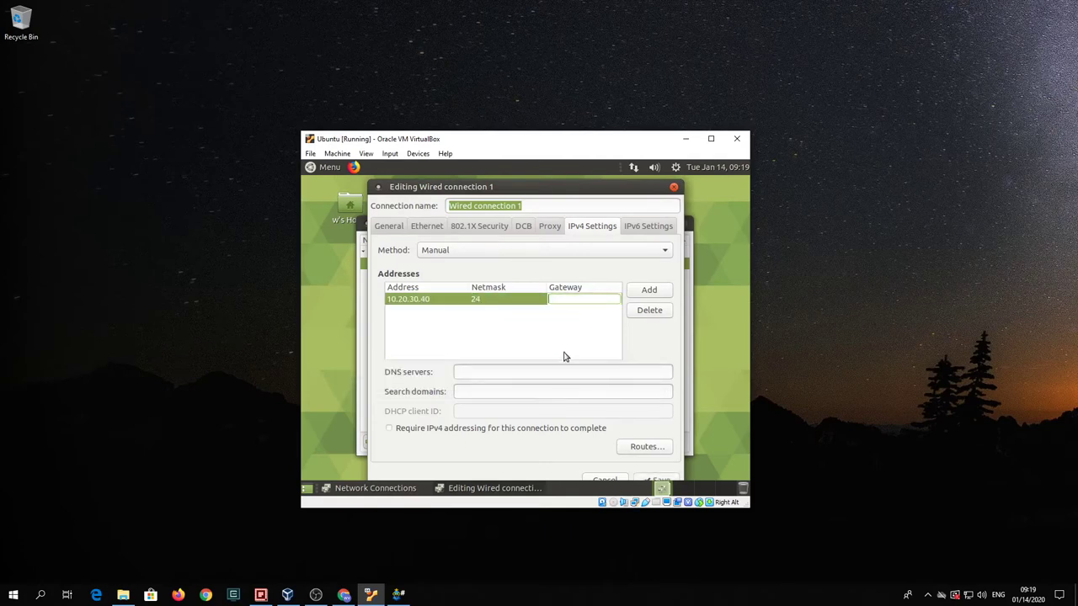
pyautogui.write('10')
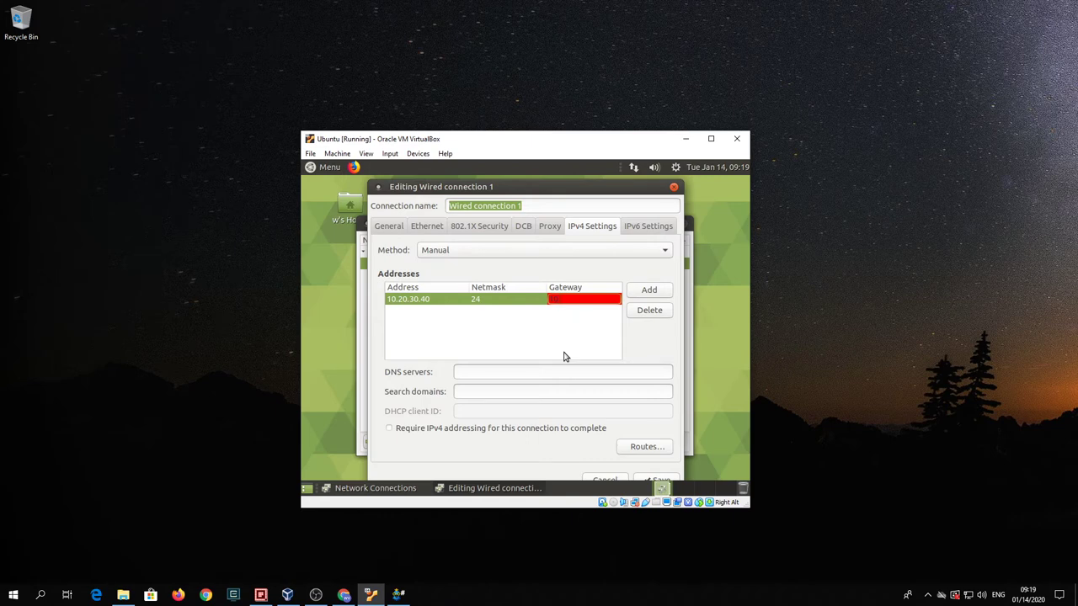
pyautogui.write('.20.30.1')
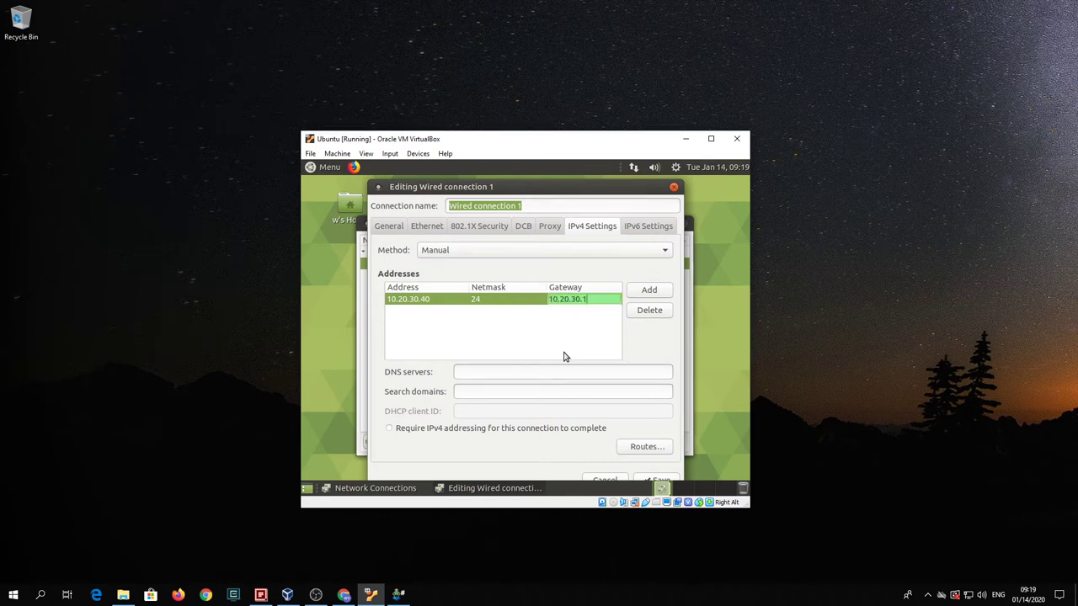
pyautogui.press('Return')
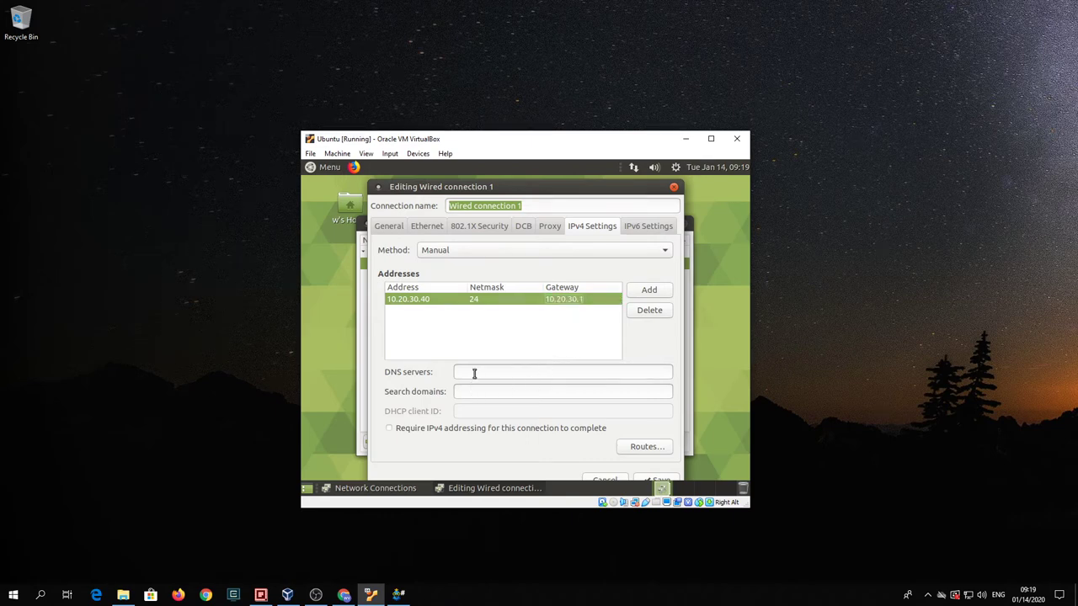
pyautogui.click(474, 372)
pyautogui.write('10.')
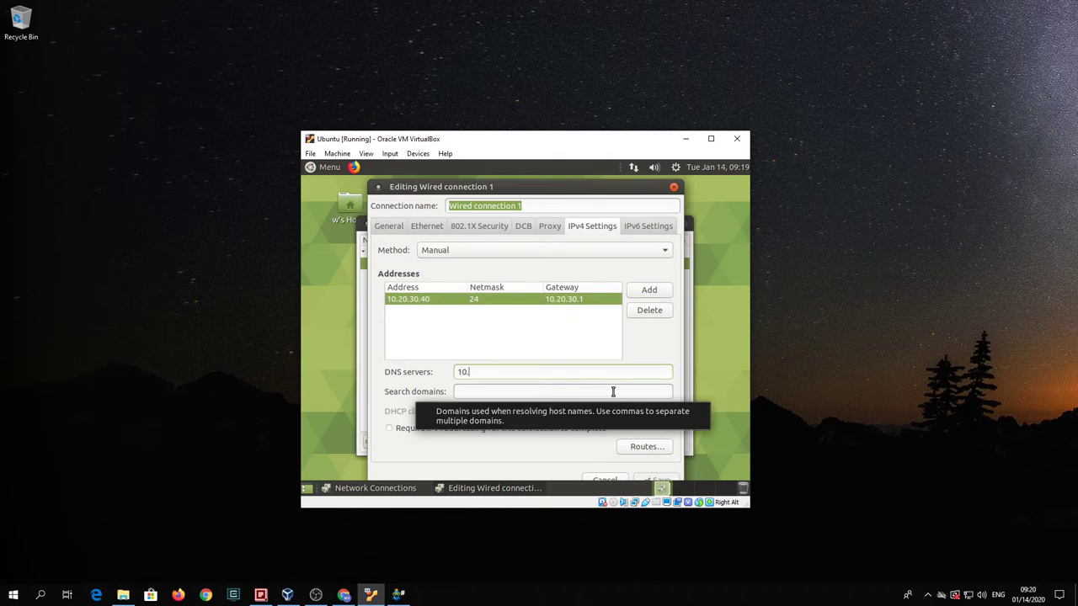
pyautogui.write('20.30.1')
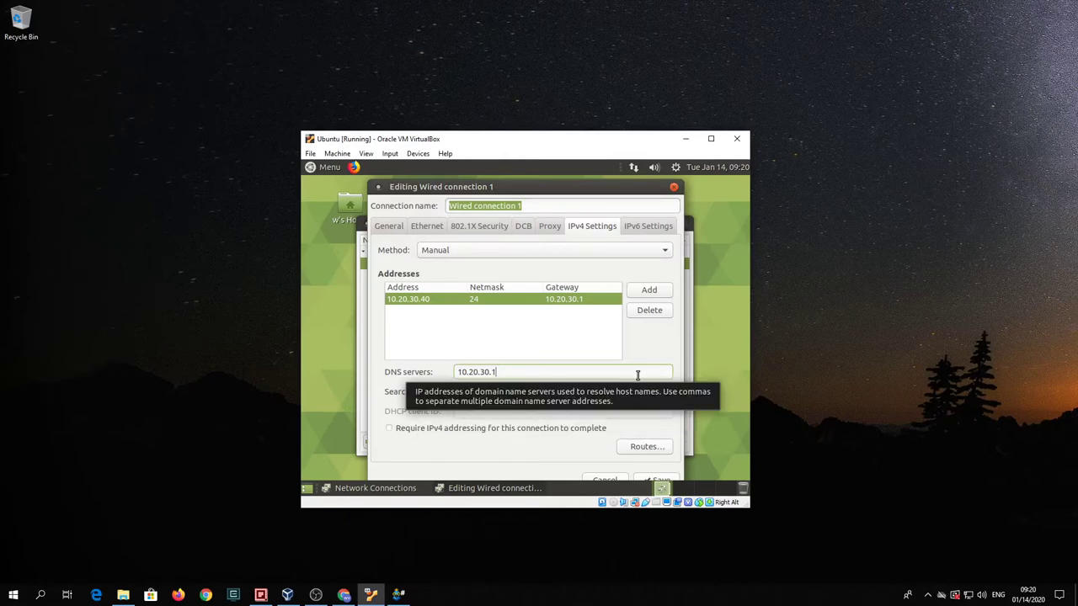
pyautogui.write(',')
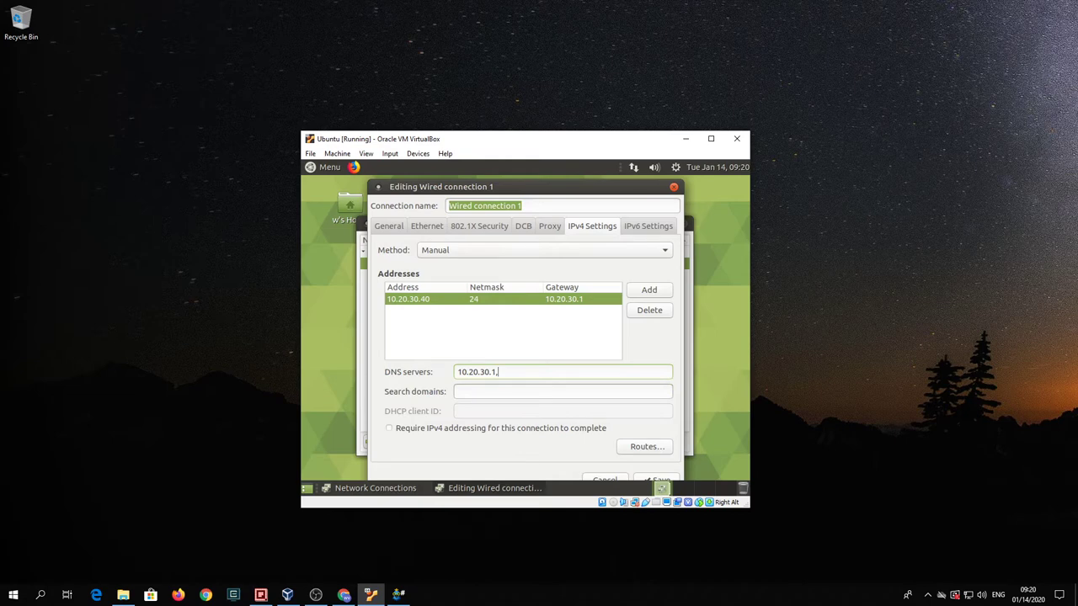
pyautogui.write('8.8.4.4')
pyautogui.moveTo(574, 187); pyautogui.dragTo(573, 183)
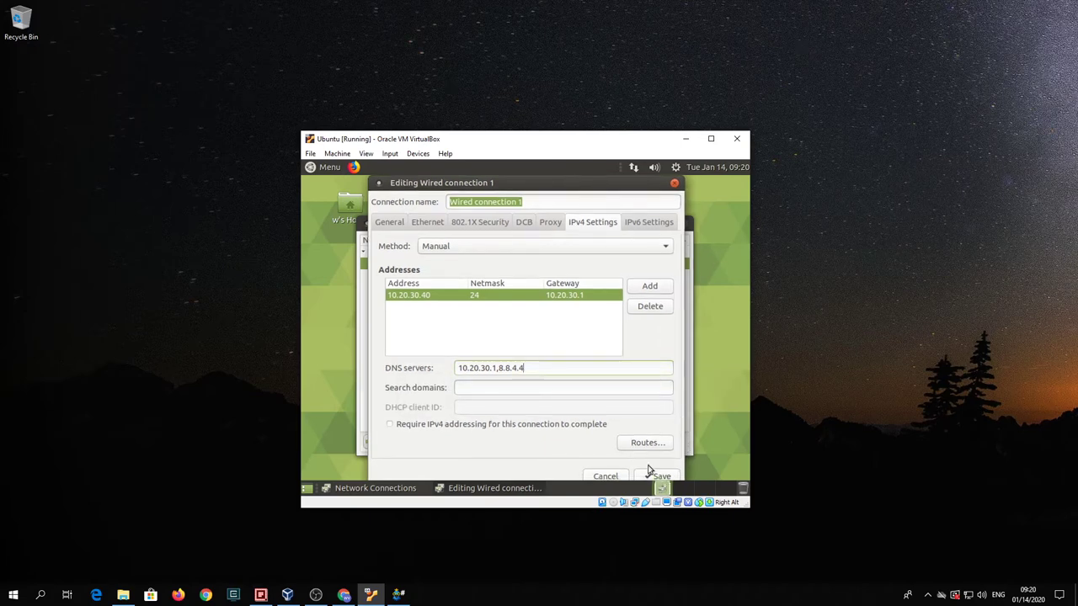
pyautogui.click(660, 476)
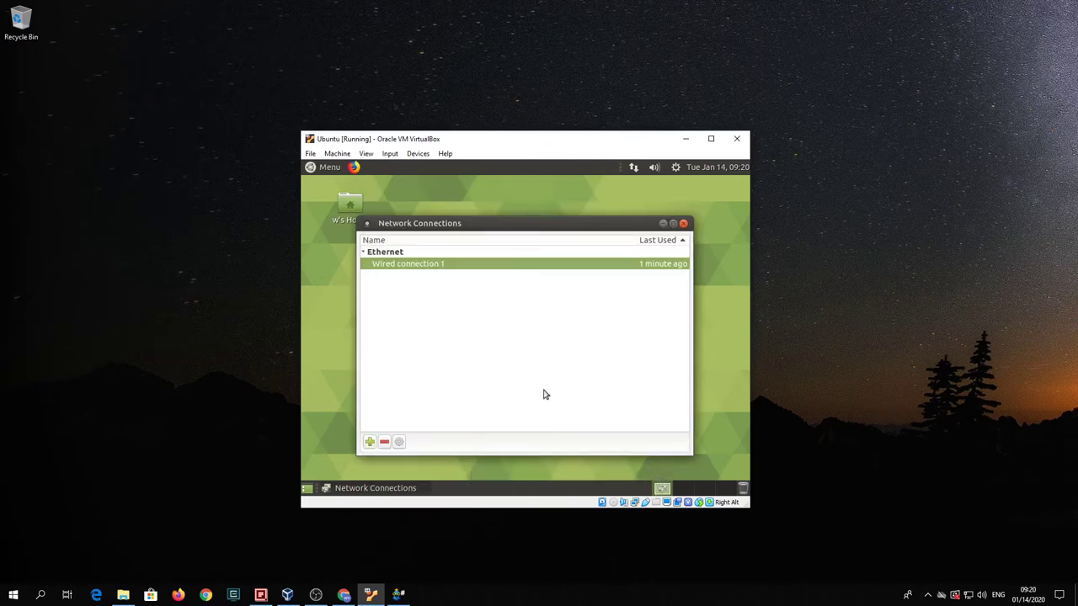
# - Close the network connections list and disconnect the wired connection
pyautogui.click(683, 224)
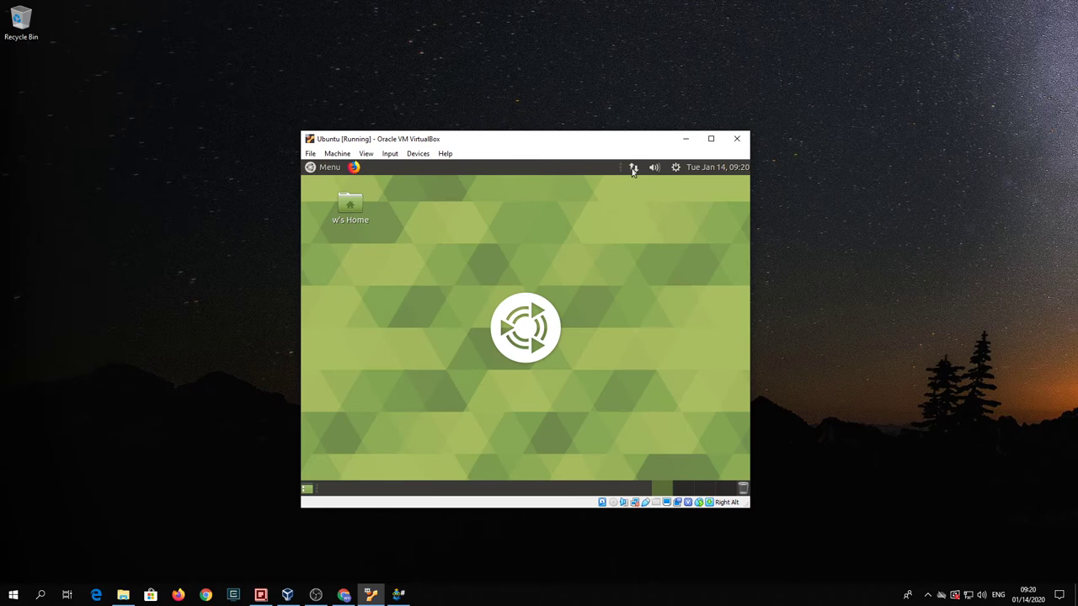
pyautogui.click(632, 167)
pyautogui.click(632, 210)
pyautogui.click(633, 171)
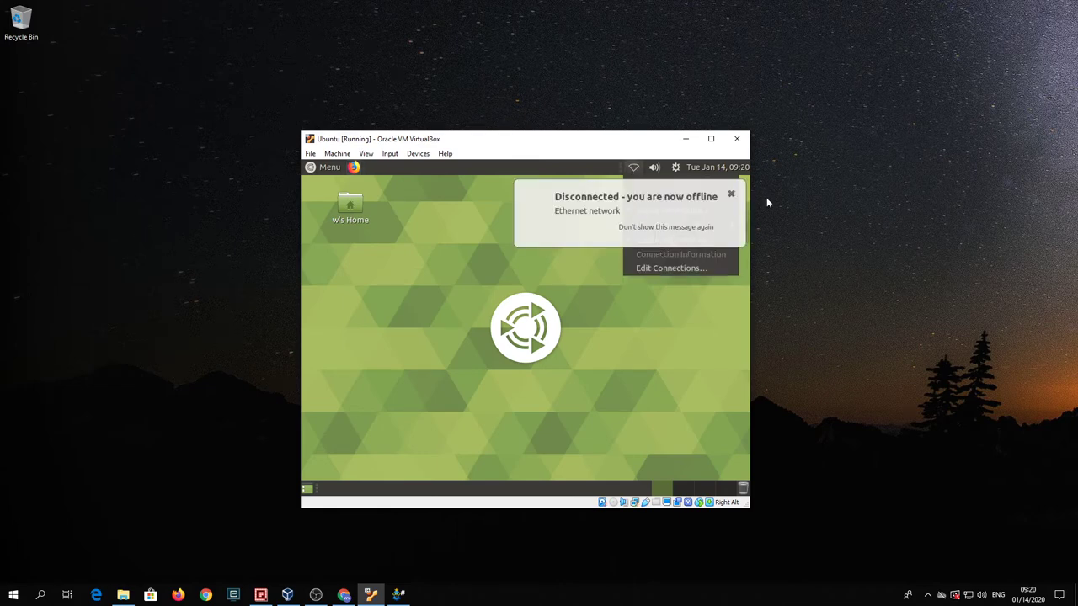
pyautogui.click(622, 303)
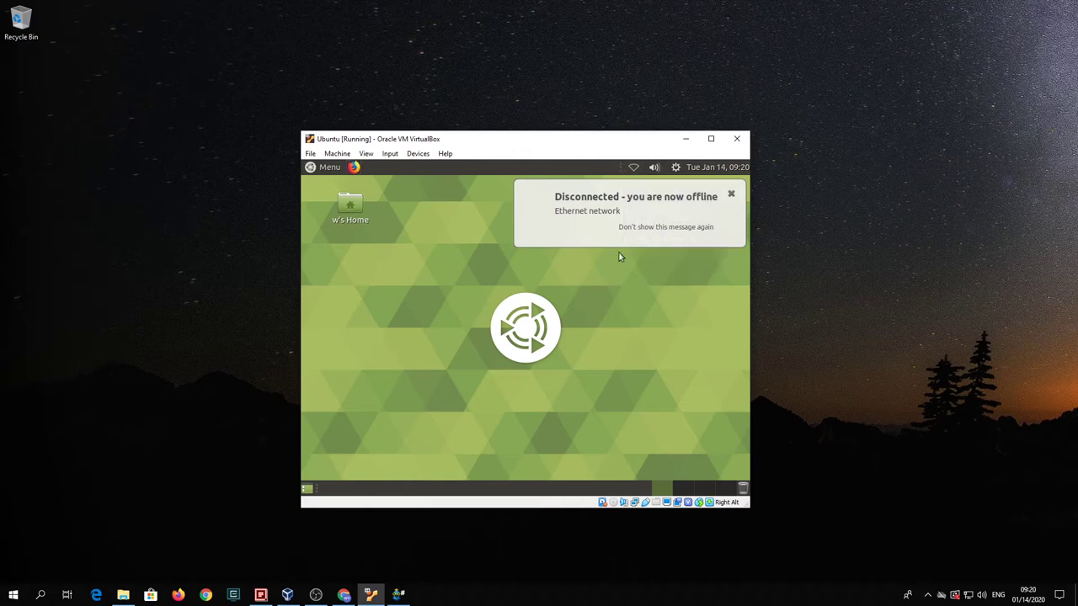
# - Reconnect Wired connection 1 and dismiss the offline and connection-established notices
pyautogui.click(732, 194)
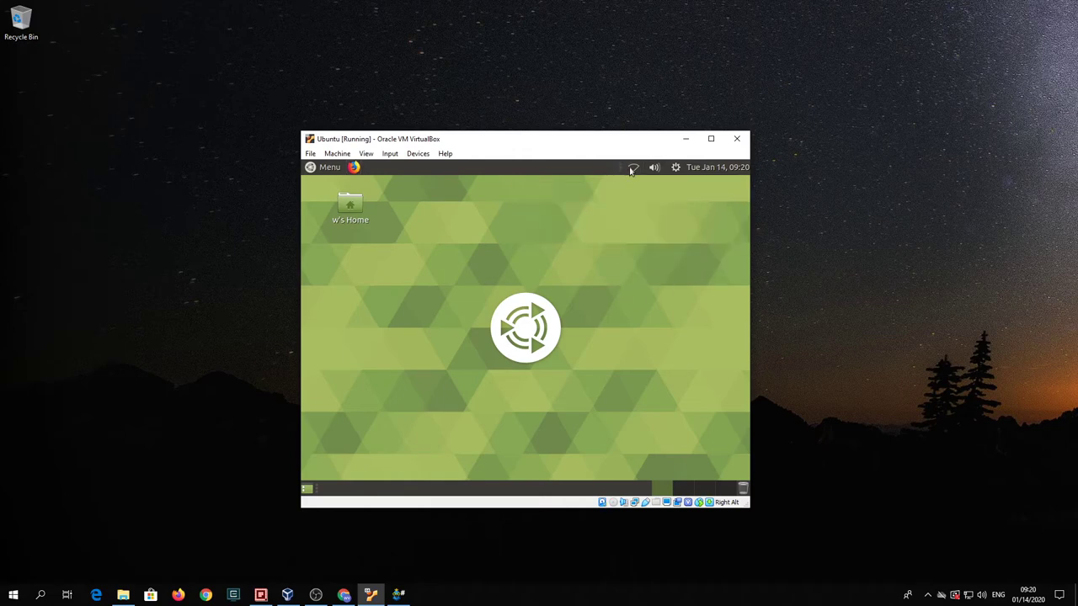
pyautogui.click(632, 168)
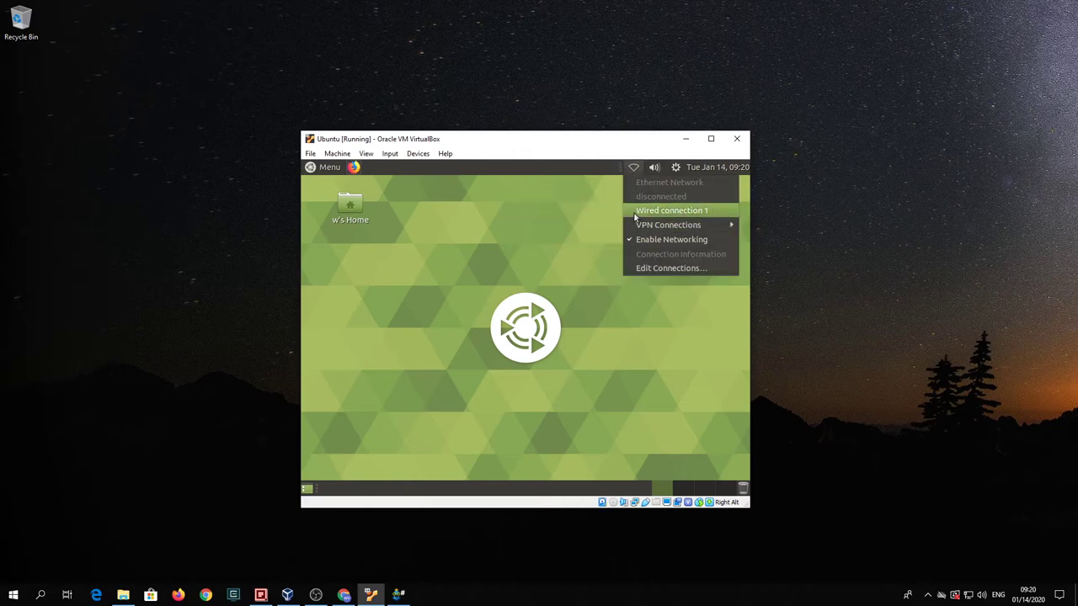
pyautogui.click(637, 211)
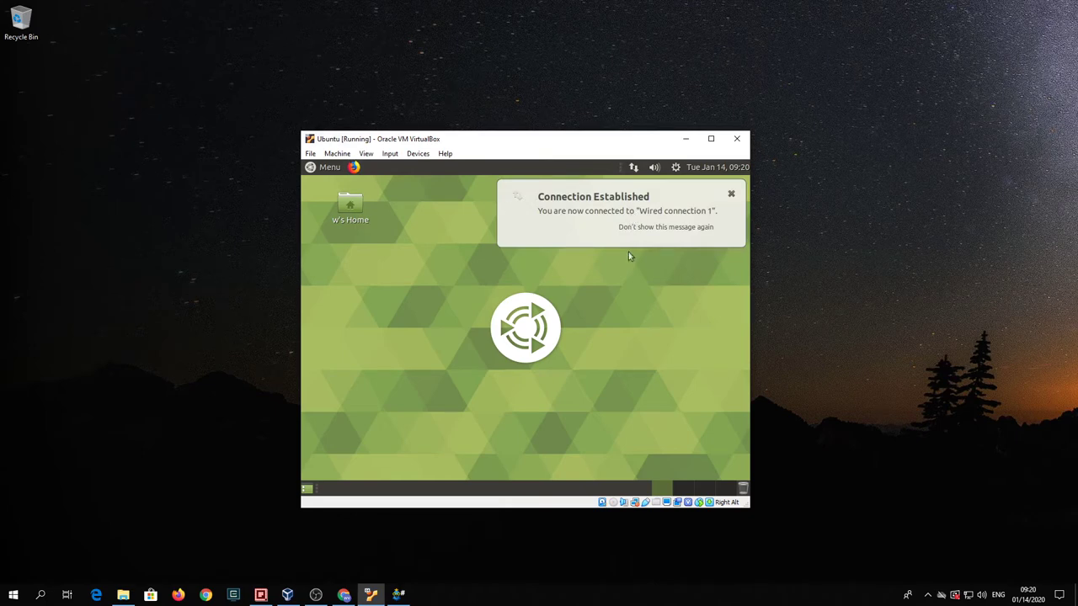
pyautogui.click(731, 195)
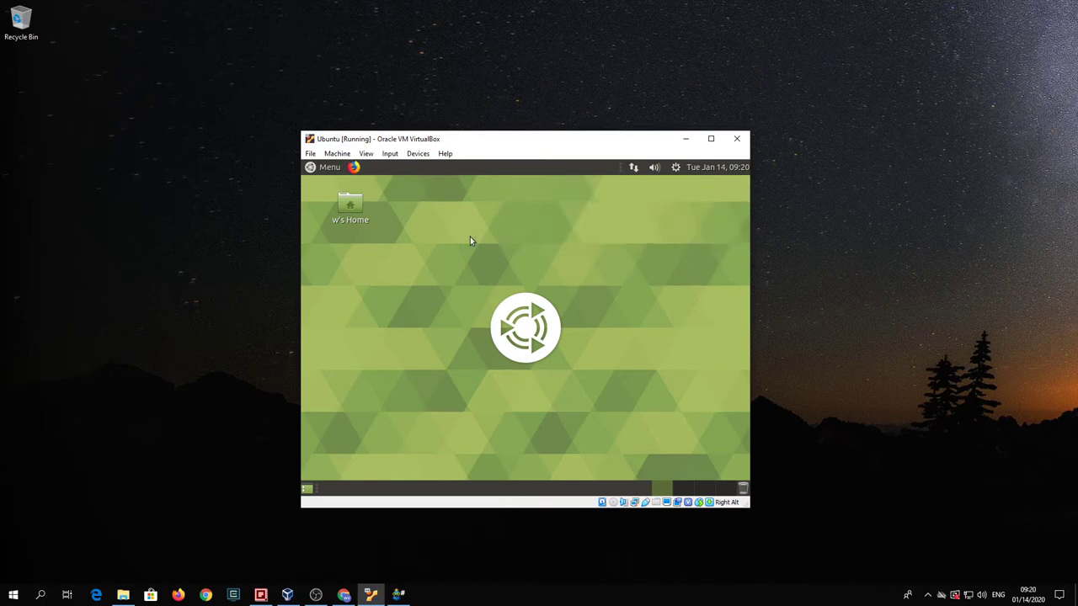
# - Load the its330 GitHub repository page in Firefox
pyautogui.click(353, 168)
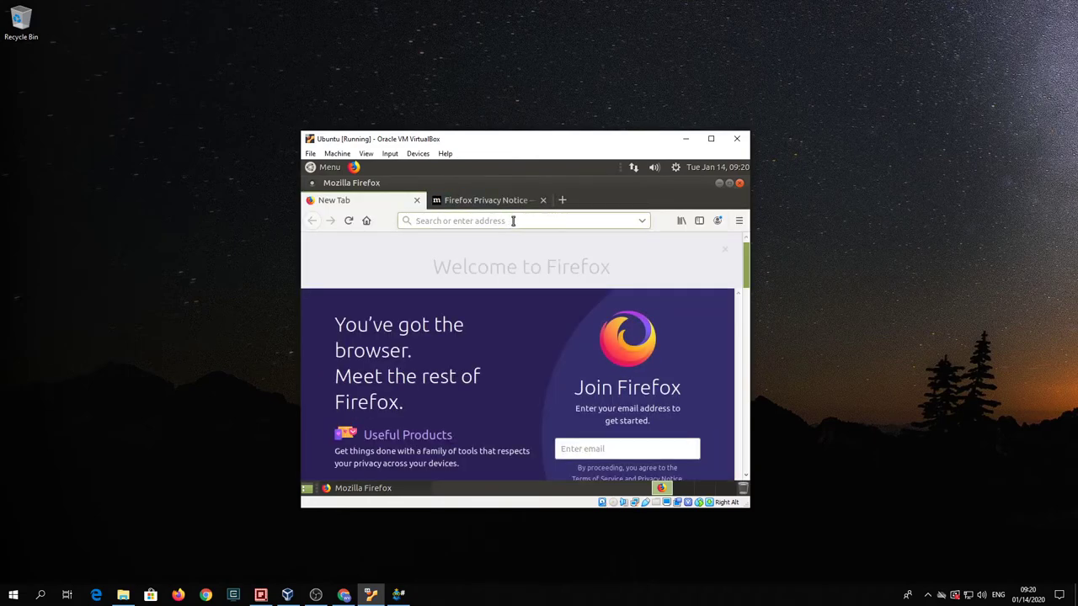
pyautogui.click(513, 220)
pyautogui.write('githubc')
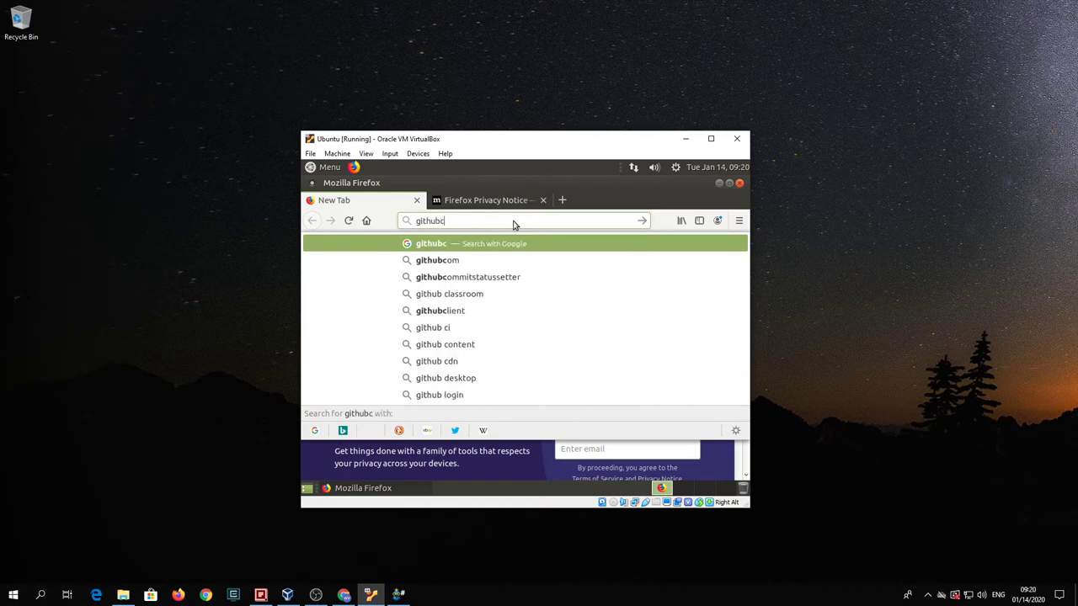
pyautogui.press('BackSpace')
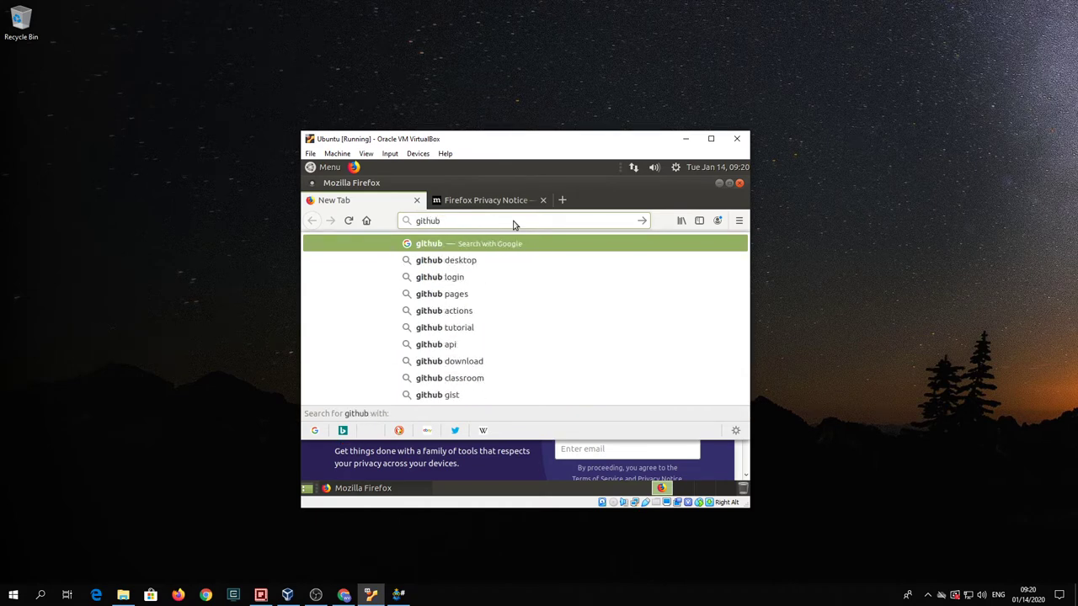
pyautogui.write('.com/ufi')
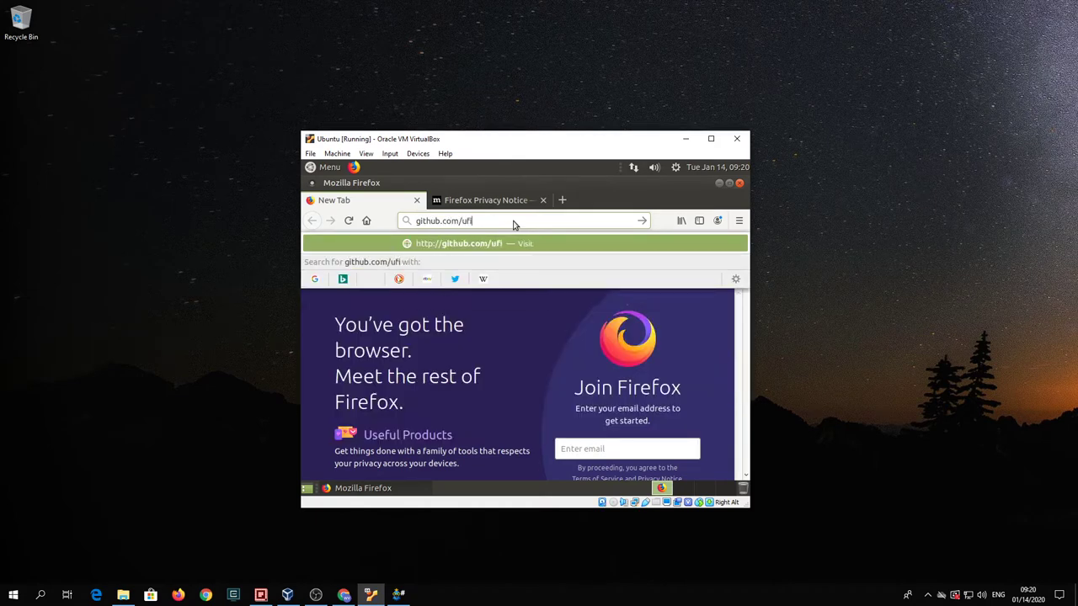
pyautogui.write('don/its330')
pyautogui.press('Return')
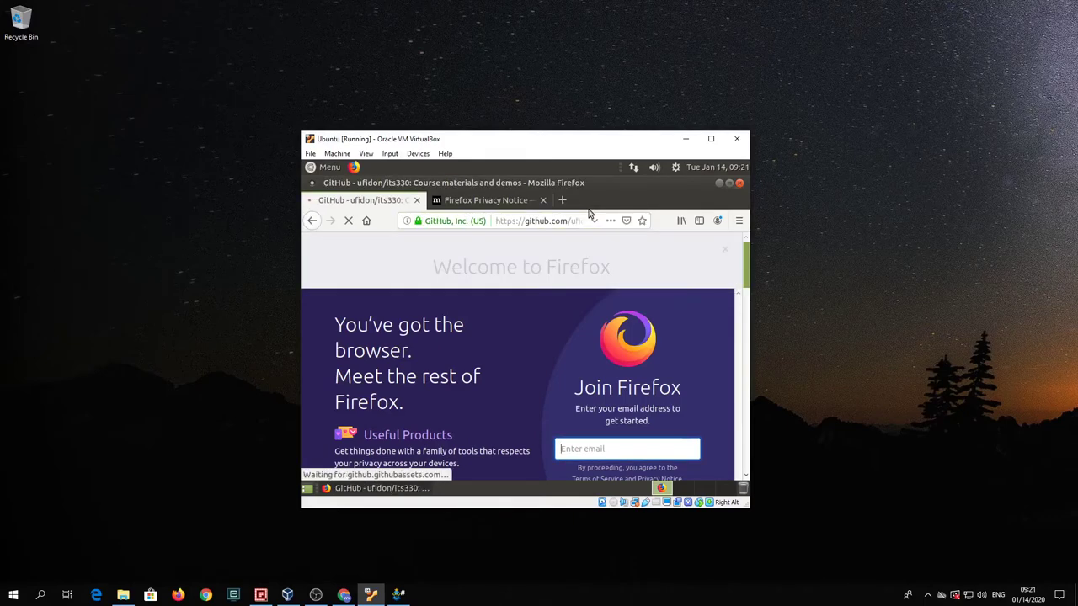
# - Open labs > lab01 and copy the 'sudo apt update' command
pyautogui.scroll(-3, 517, 343)
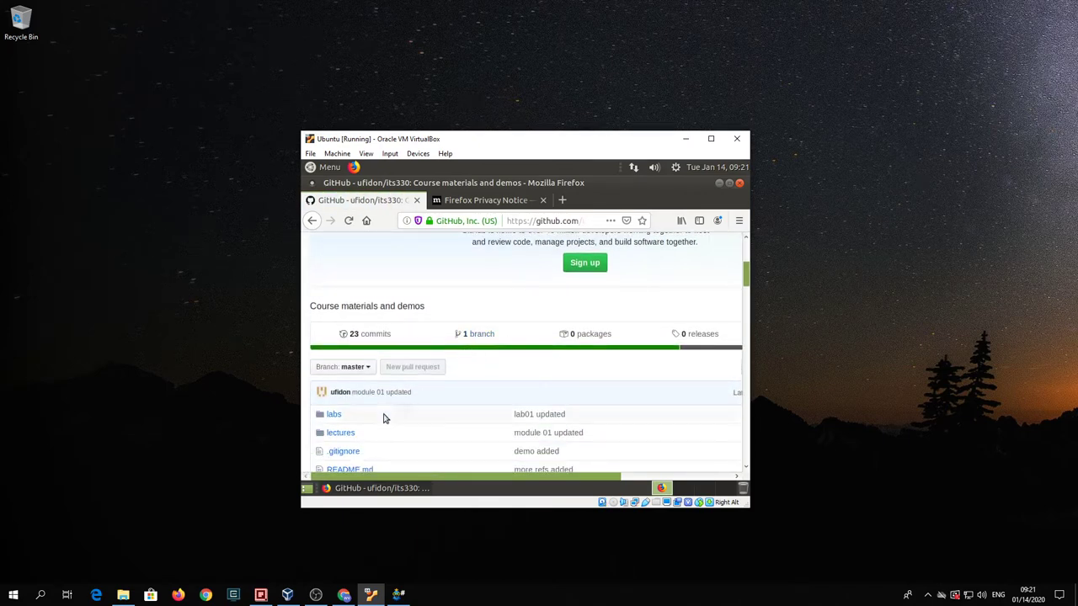
pyautogui.click(333, 415)
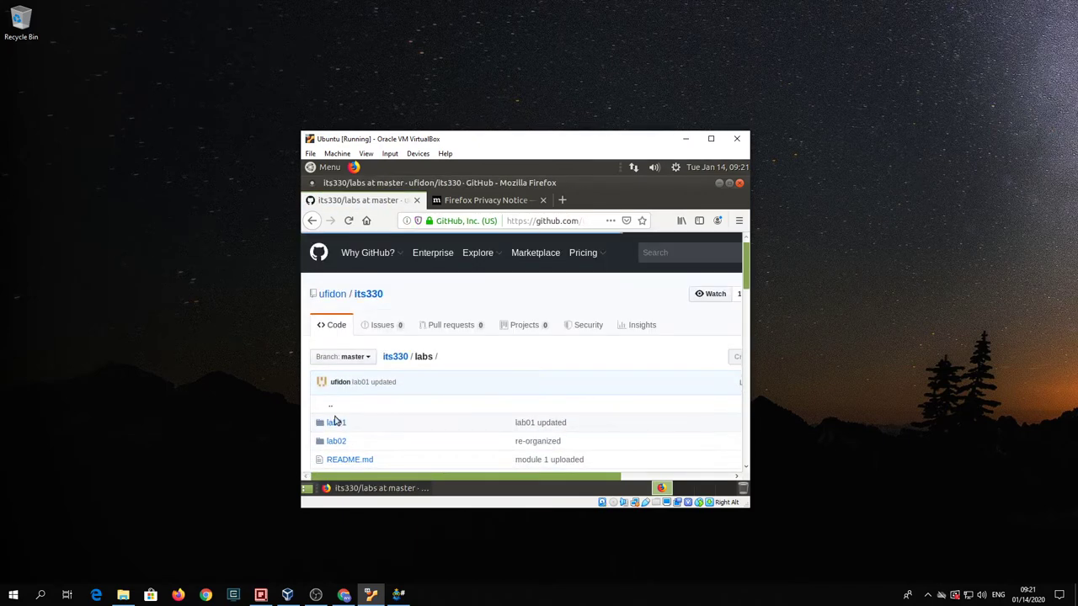
pyautogui.click(335, 423)
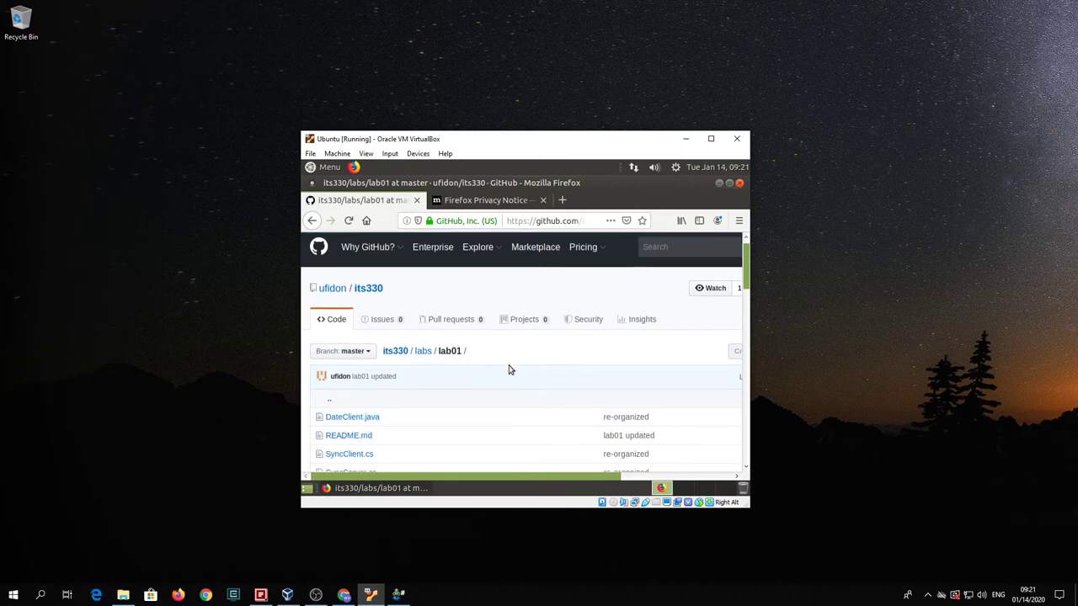
pyautogui.scroll(-10, 510, 368)
pyautogui.scroll(-6, 510, 369)
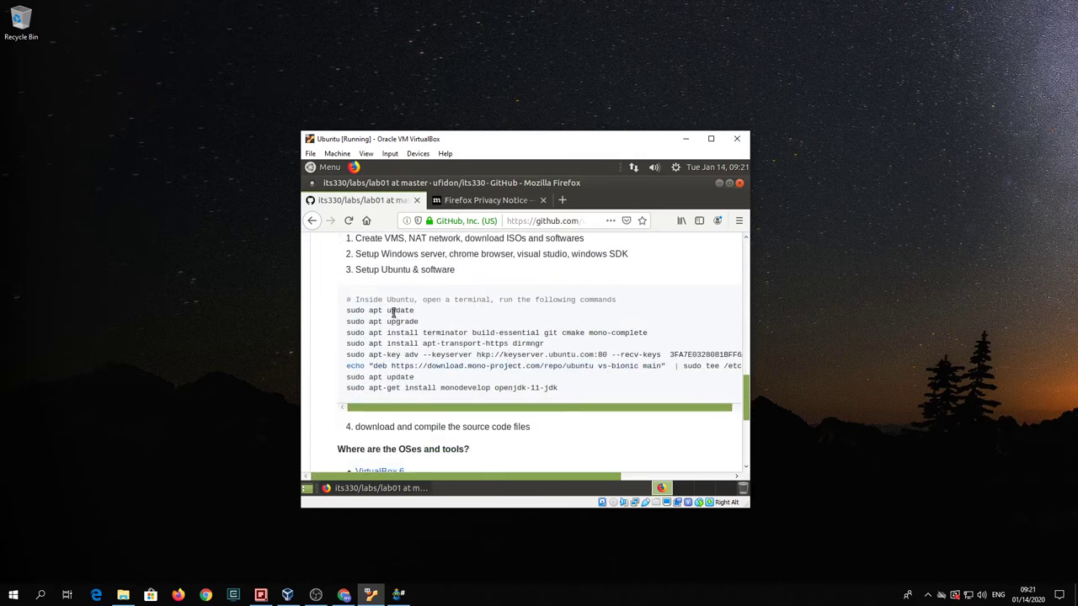
pyautogui.tripleClick(393, 311)
pyautogui.rightClick(396, 314)
pyautogui.click(408, 322)
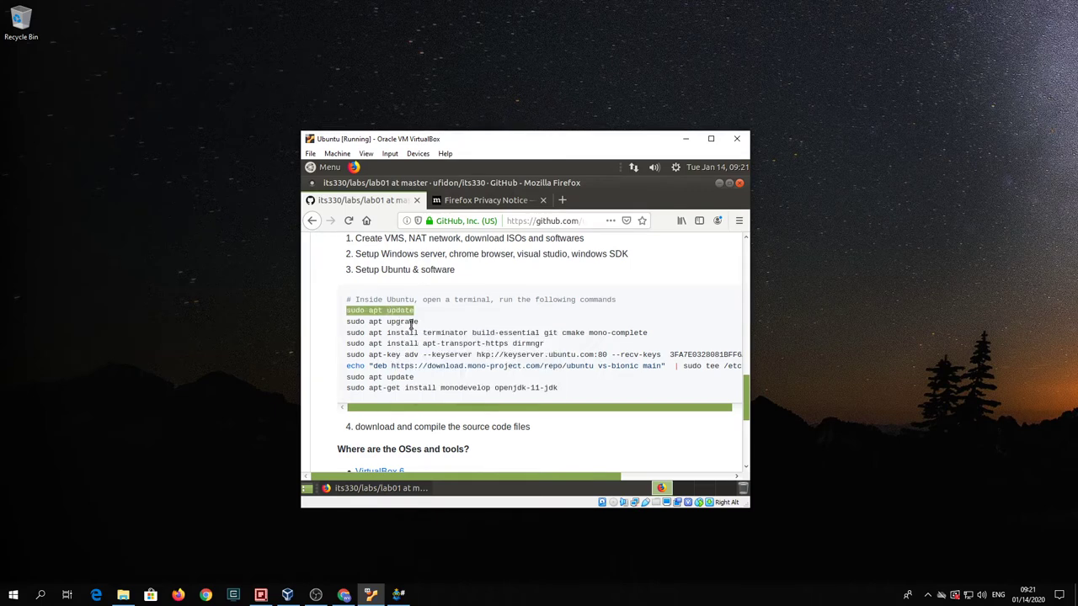
pyautogui.click(309, 167)
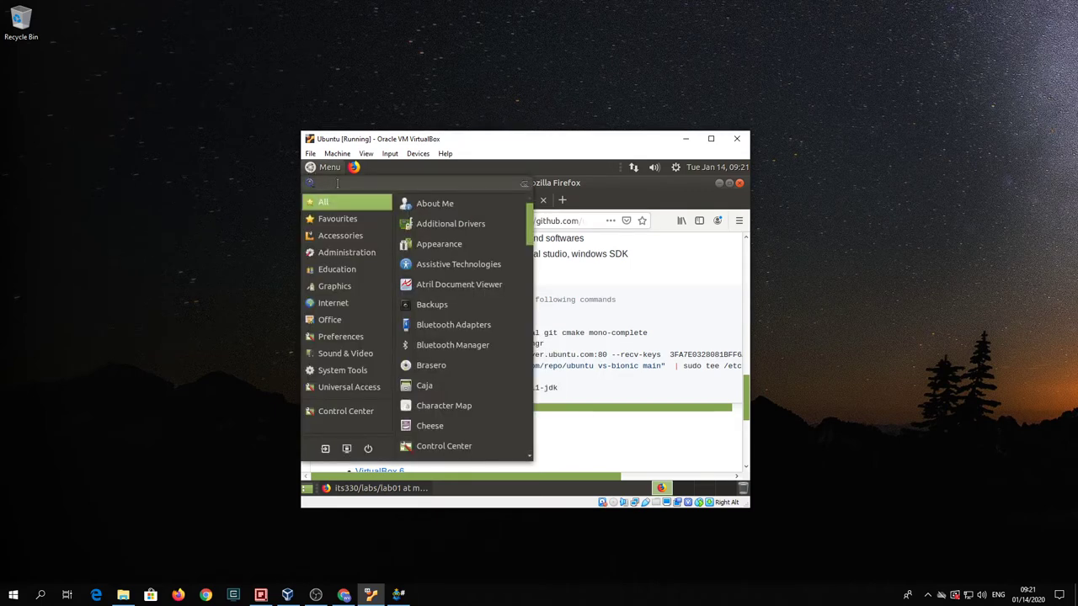
# - Open MATE Terminal and run the pasted 'sudo apt update' command
pyautogui.write('ter')
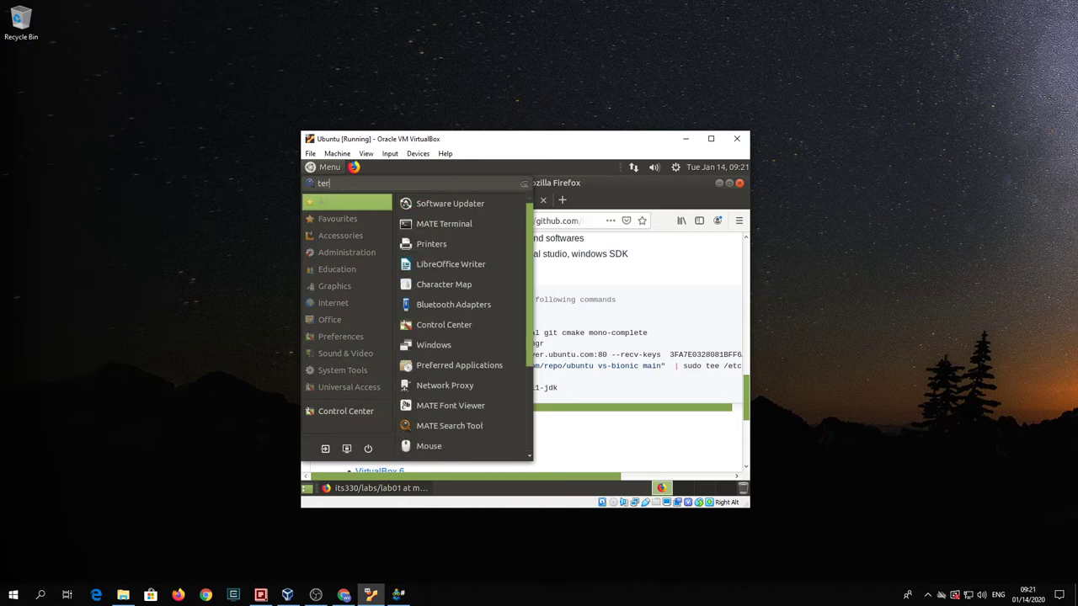
pyautogui.click(450, 224)
pyautogui.rightClick(383, 262)
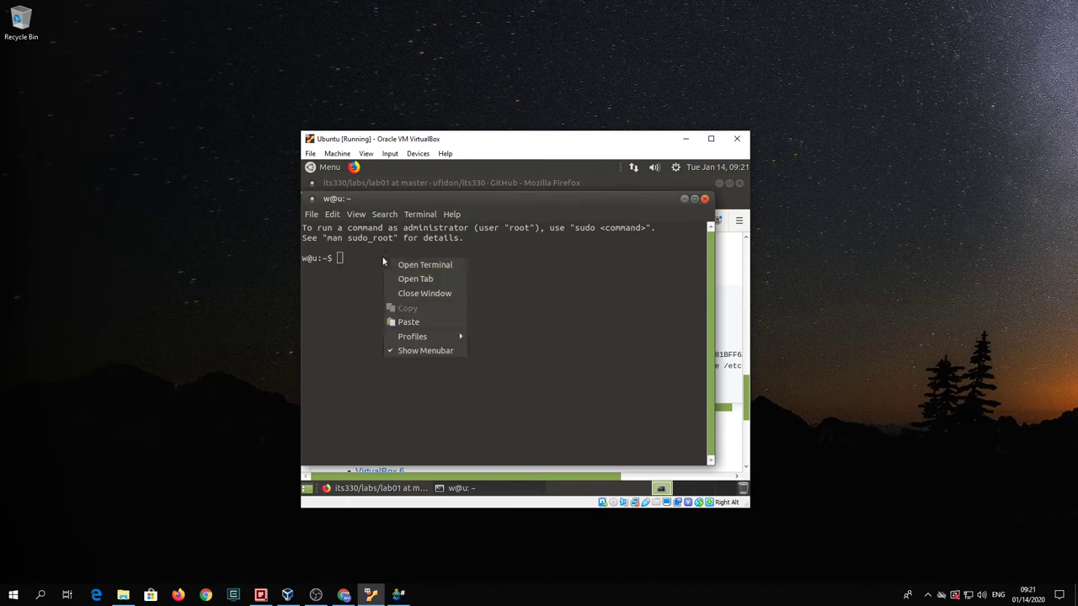
pyautogui.click(411, 323)
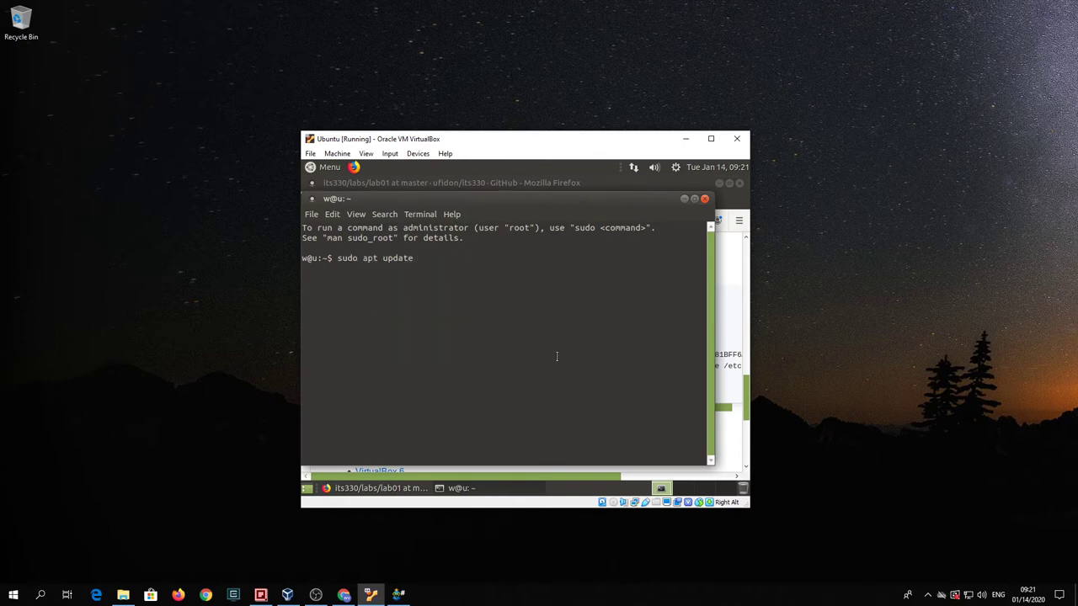
pyautogui.press('Return')
pyautogui.press('Return')
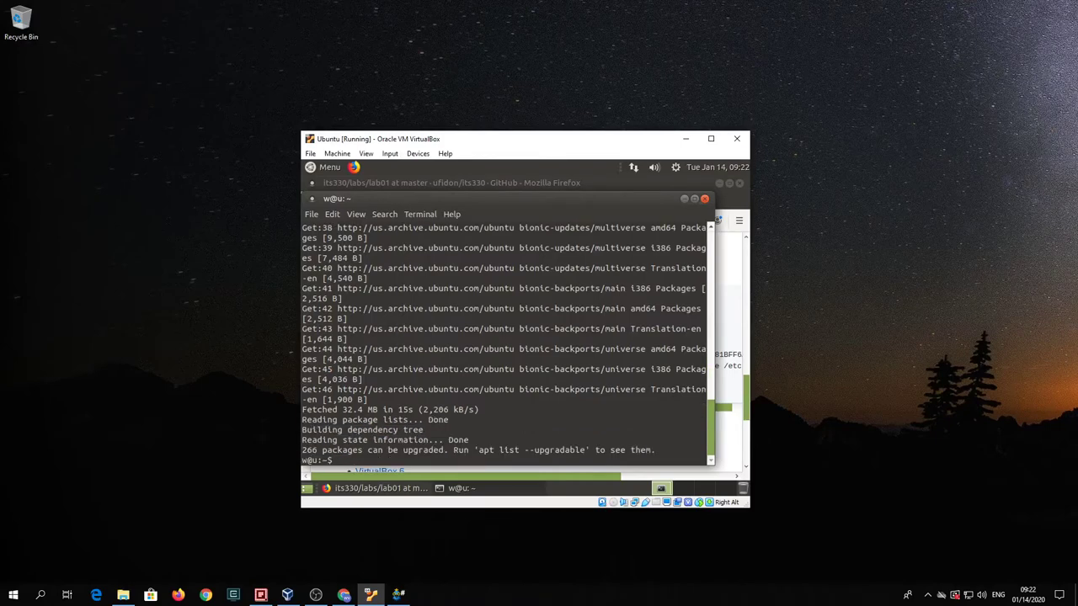
# - Copy 'sudo apt upgrade' from the lab page, run it in the terminal, and confirm with Y
pyautogui.click(746, 411)
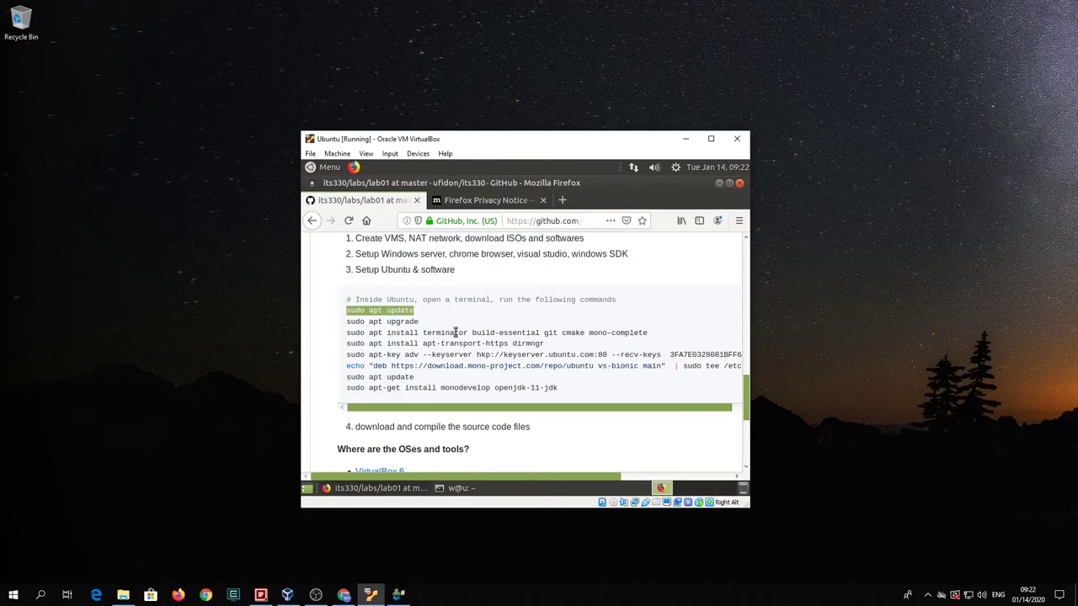
pyautogui.tripleClick(403, 321)
pyautogui.rightClick(406, 322)
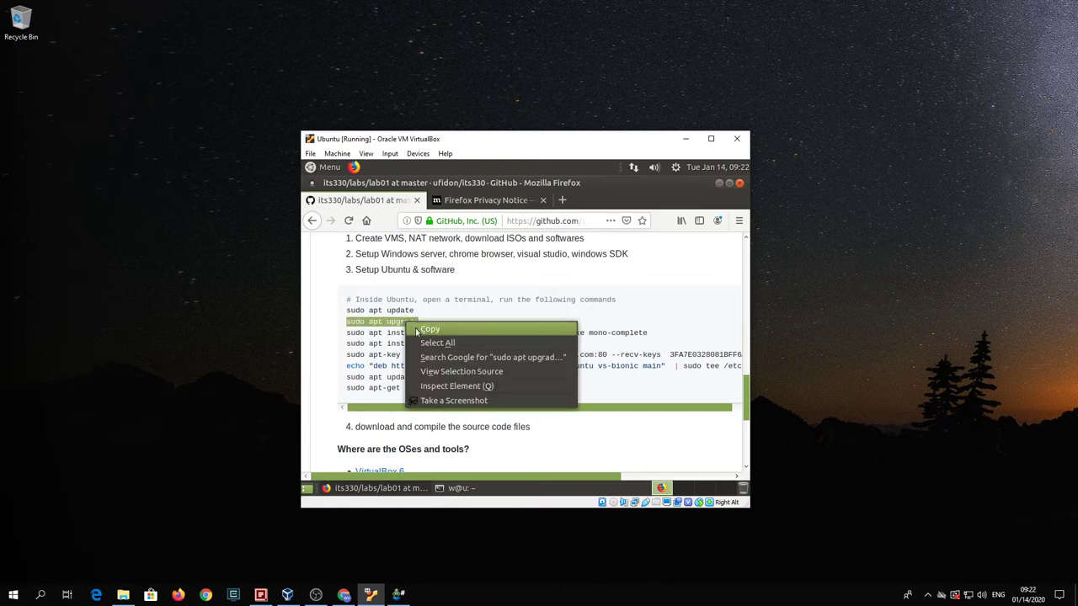
pyautogui.click(421, 330)
pyautogui.click(462, 488)
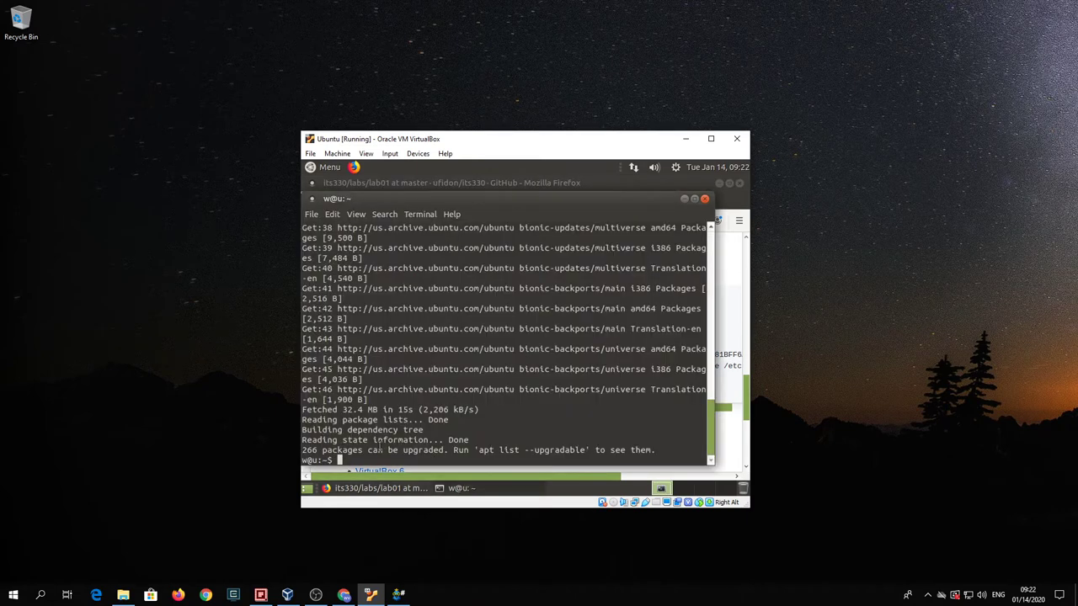
pyautogui.hotkey('ctrl', 'shift', 'v')
pyautogui.press('Return')
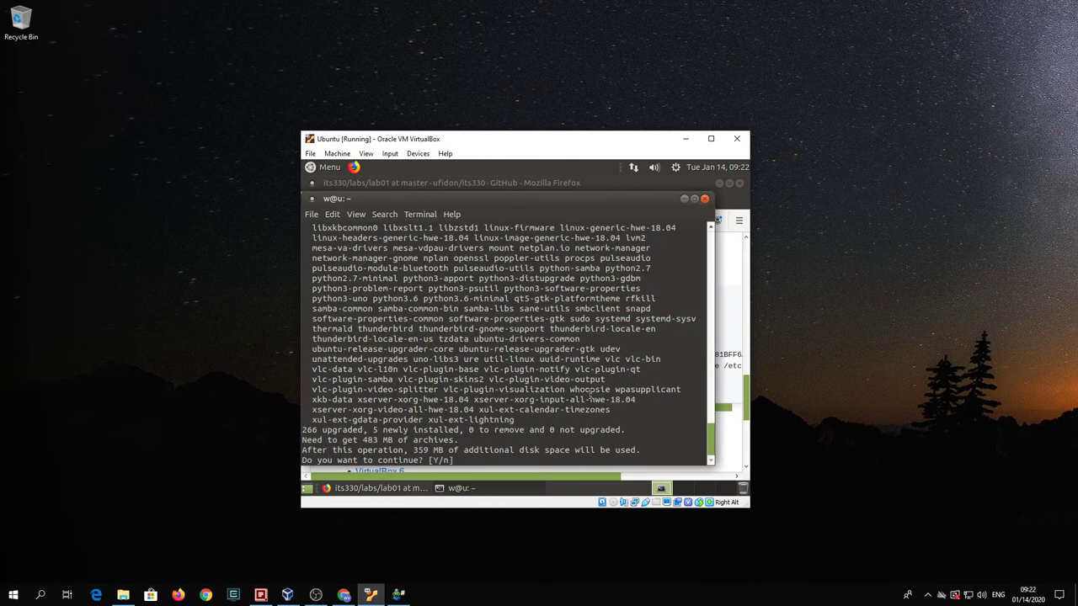
pyautogui.write('Y')
pyautogui.press('Return')
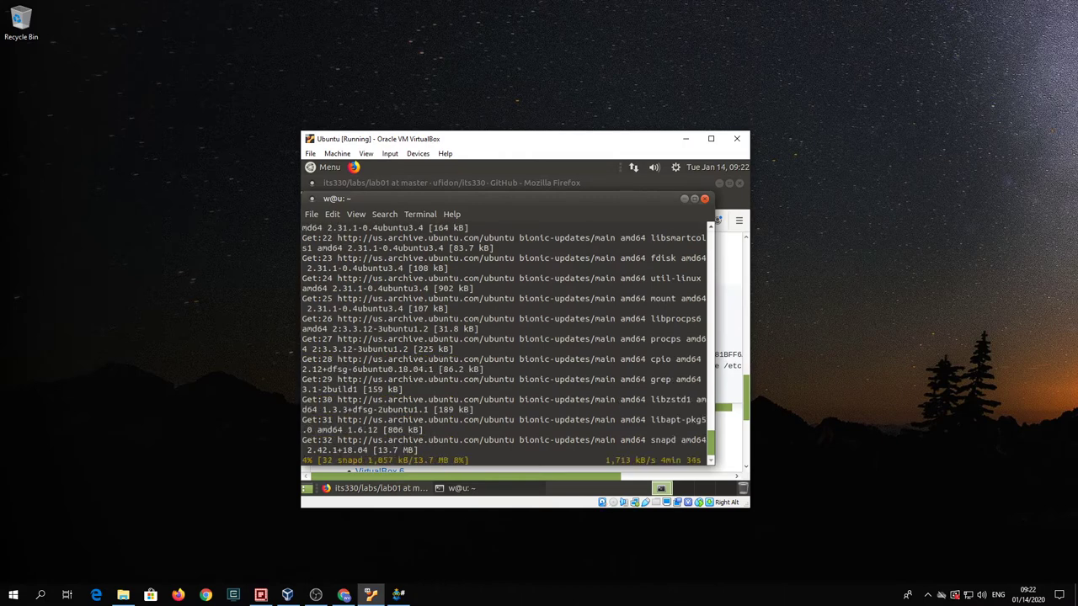
pyautogui.hotkey('alt', 'Tab')
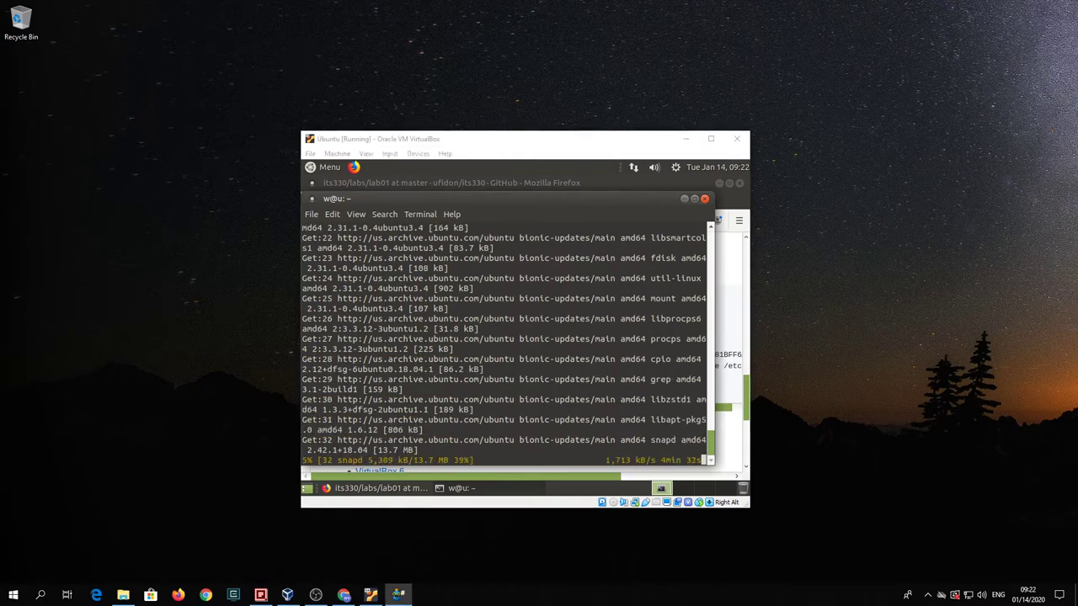
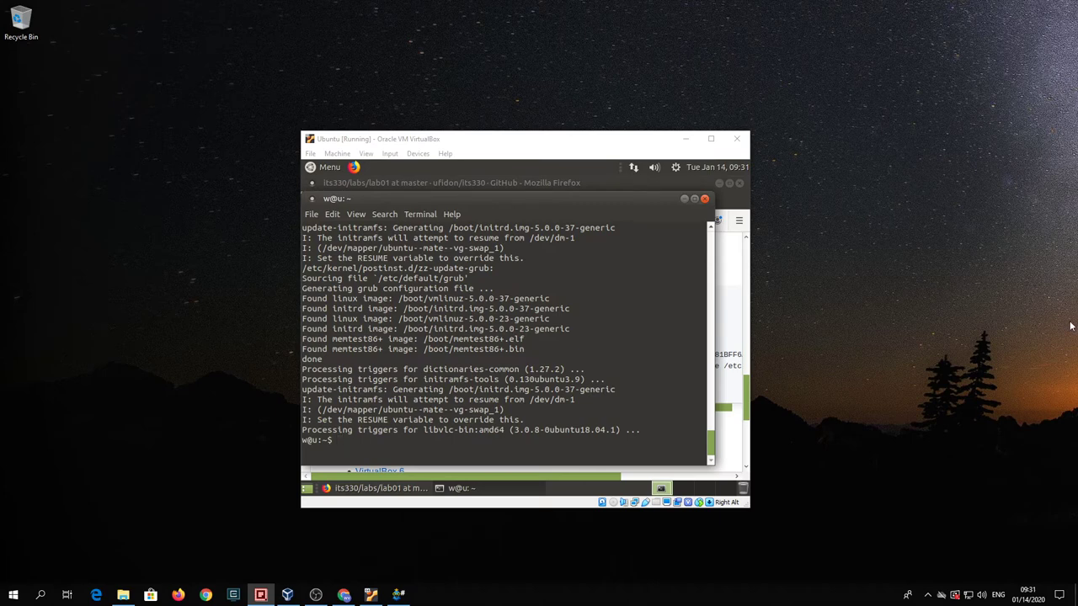
# - Paste the lab page's terminator, build-essential, git, cmake and mono-complete install line into the terminal and answer Y
pyautogui.click(732, 294)
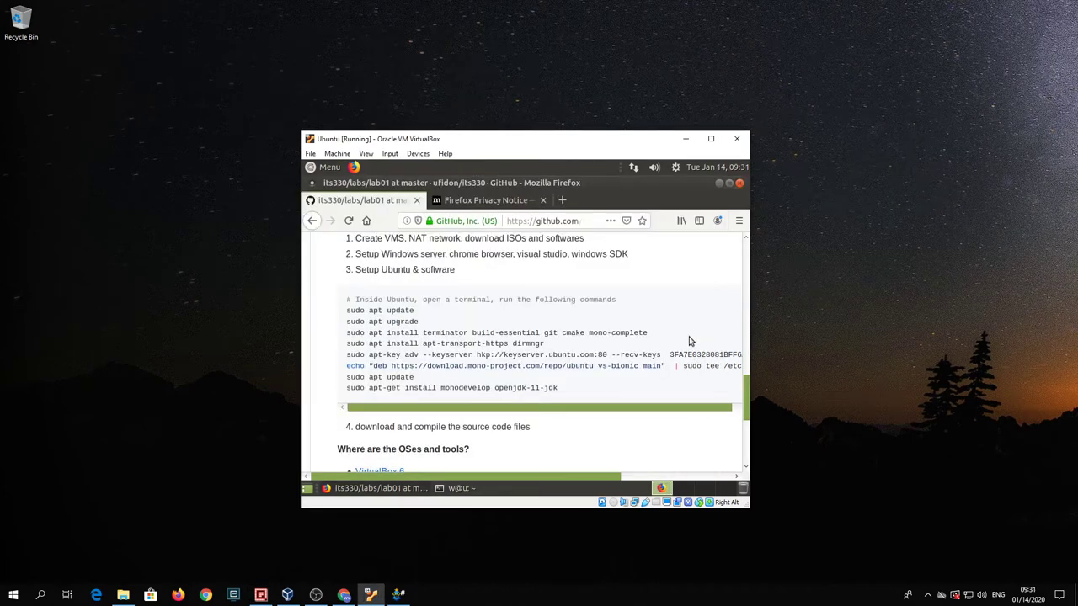
pyautogui.rightClick(434, 331)
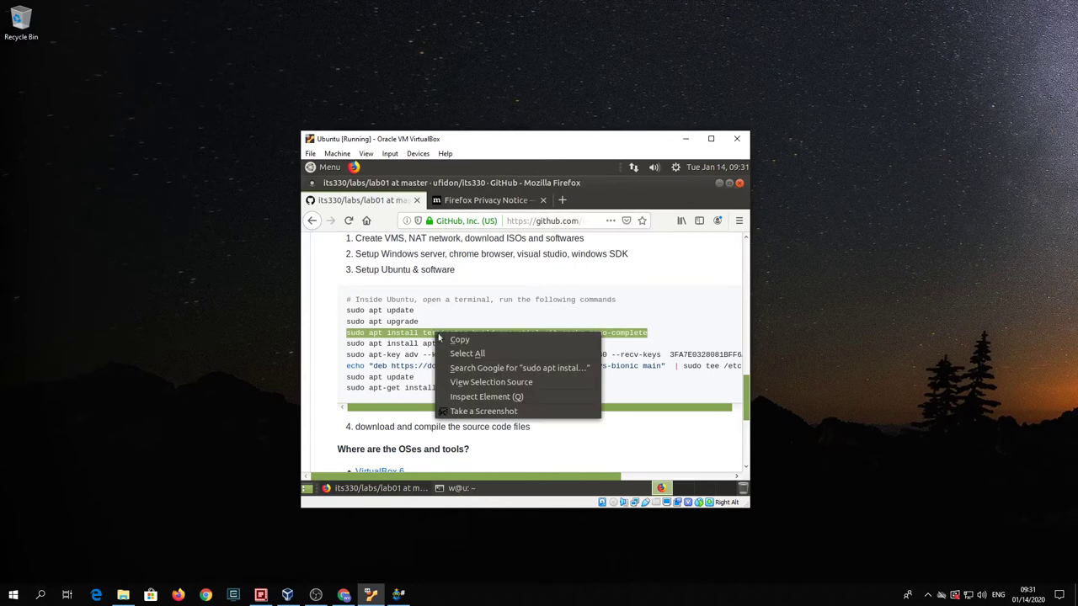
pyautogui.click(446, 339)
pyautogui.click(470, 494)
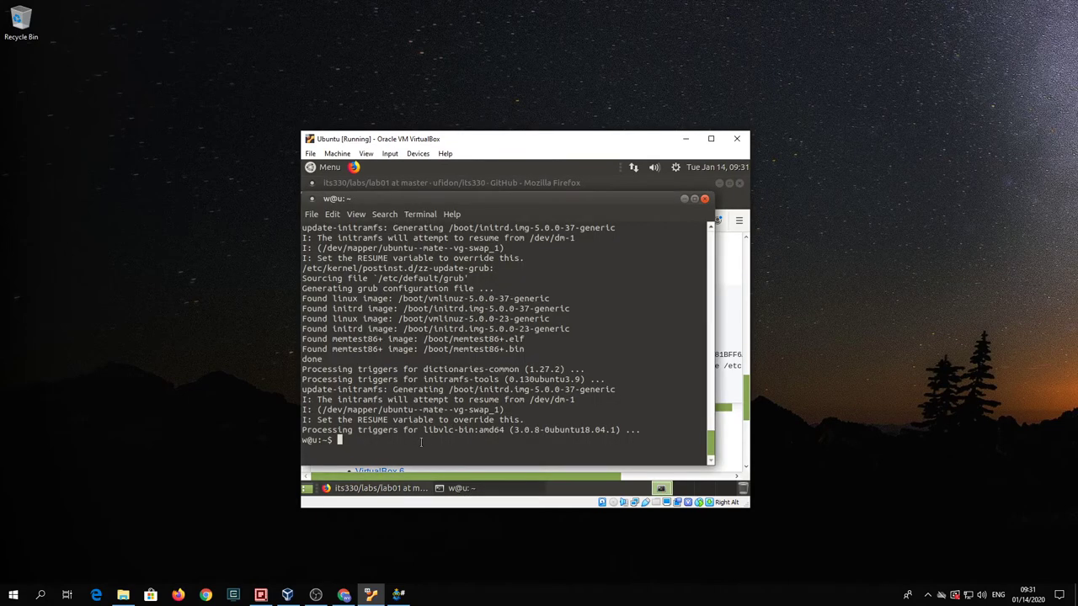
pyautogui.hotkey('ctrl', 'shift', 'v')
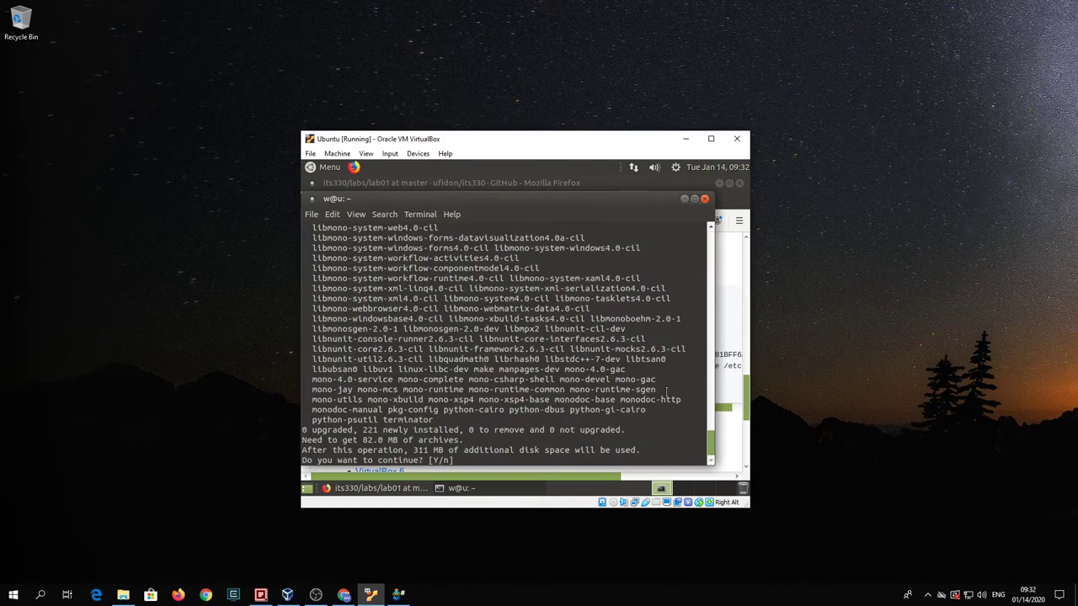
pyautogui.write('Y')
pyautogui.press('Return')
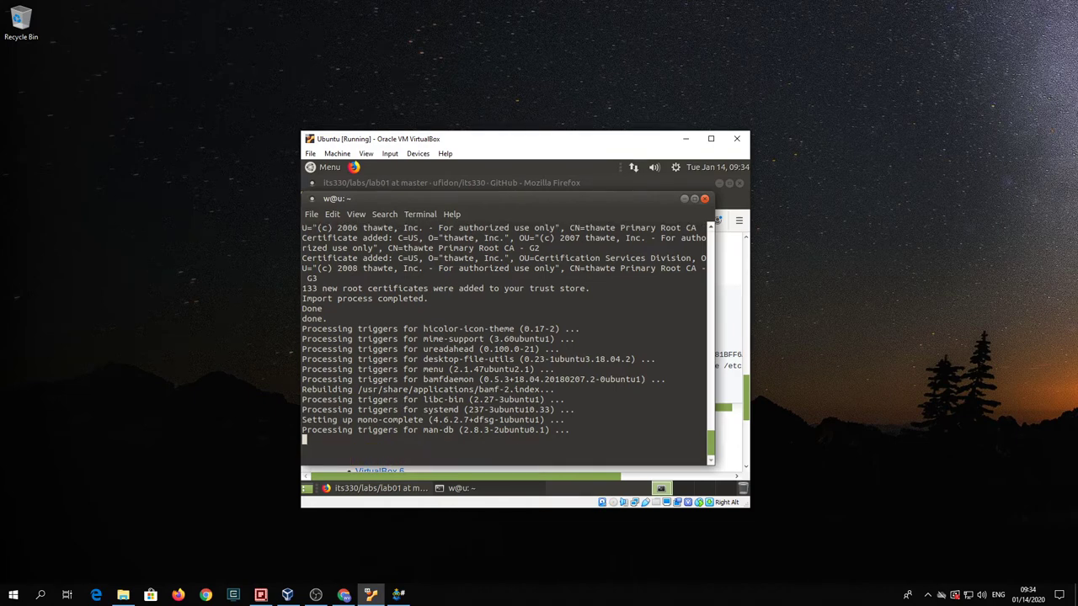
# - Run the apt-transport-https dirmngr install command from the lab page, answering Y
pyautogui.click(745, 400)
pyautogui.tripleClick(485, 345)
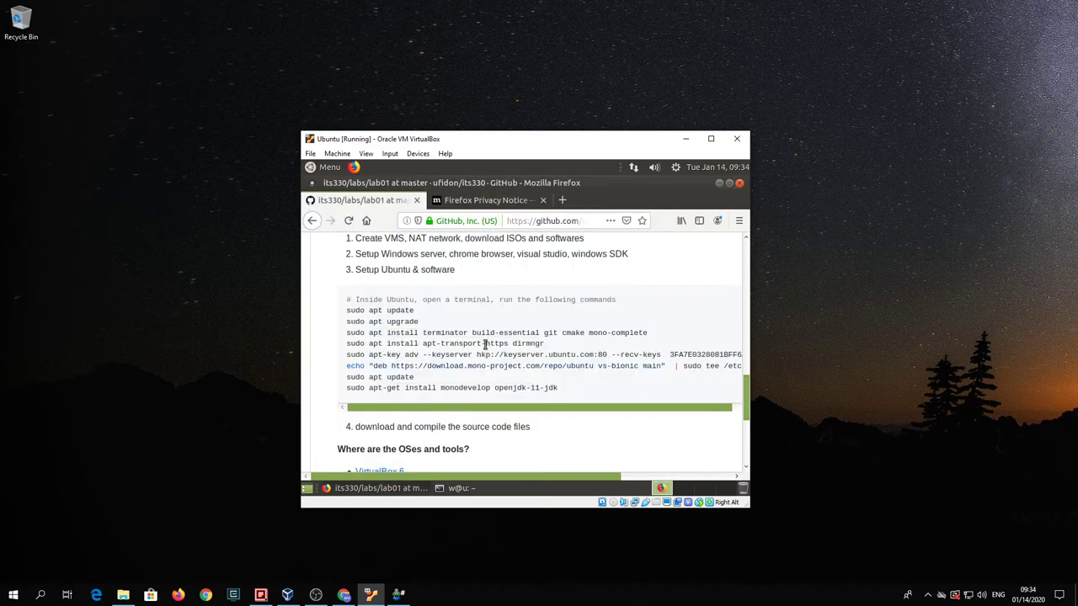
pyautogui.rightClick(485, 345)
pyautogui.click(496, 354)
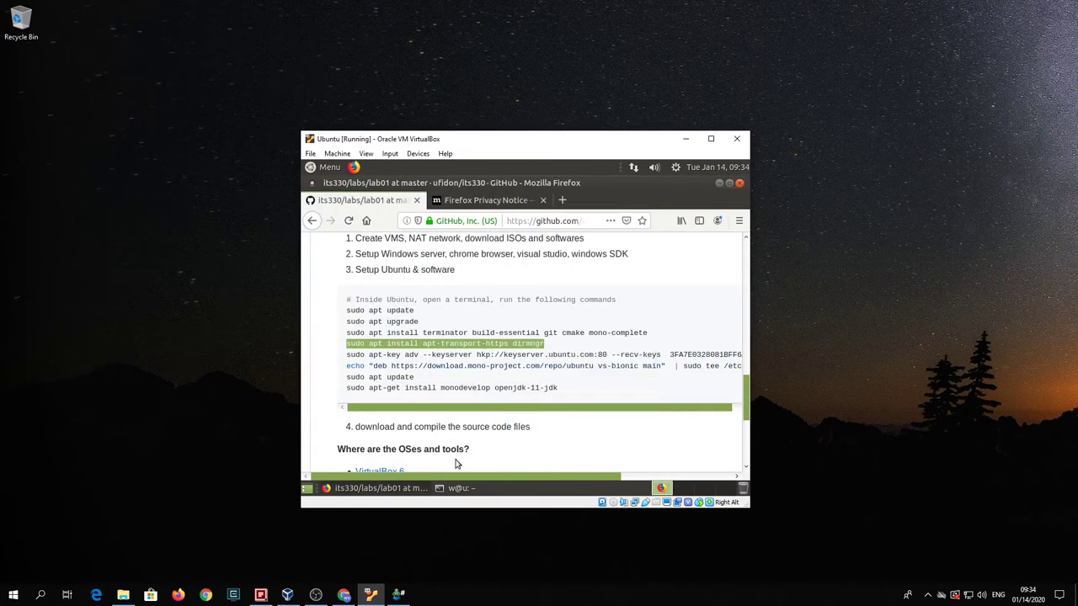
pyautogui.click(468, 490)
pyautogui.hotkey('ctrl', 'shift', 'v')
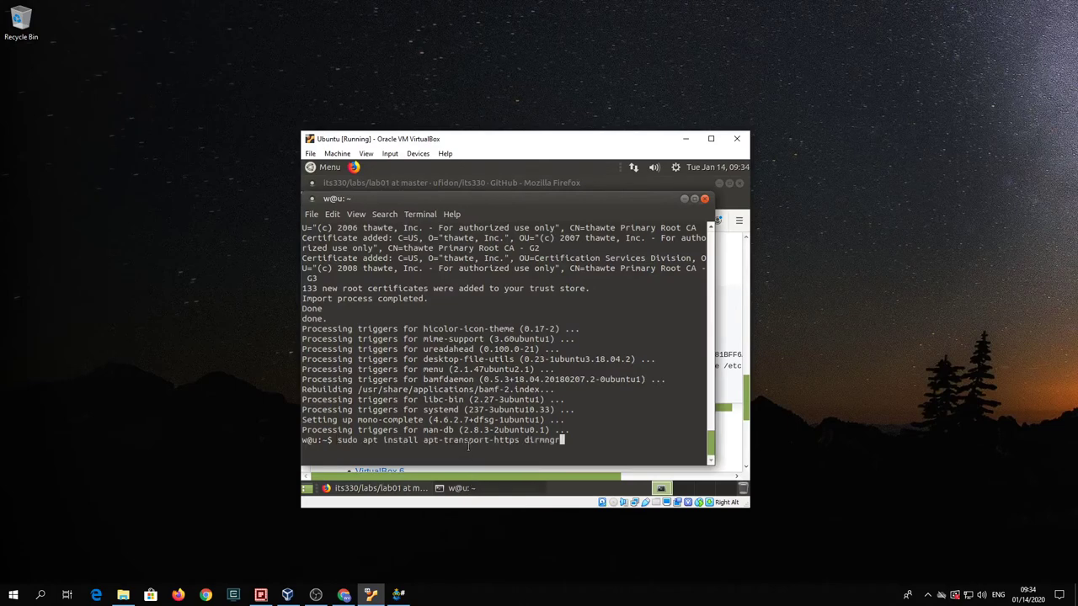
pyautogui.press('Return')
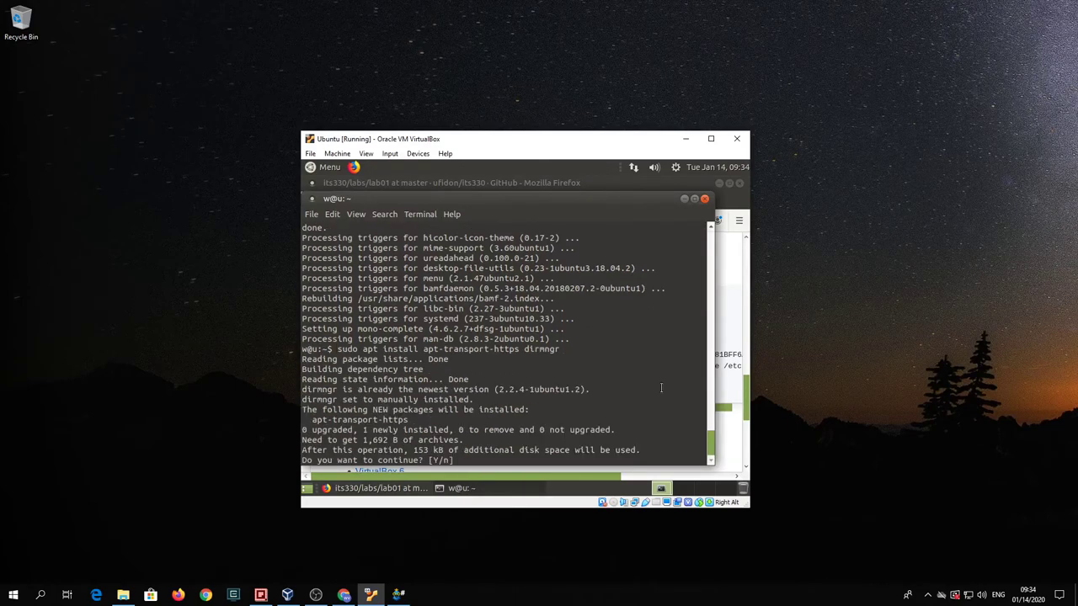
pyautogui.write('Y')
pyautogui.press('Return')
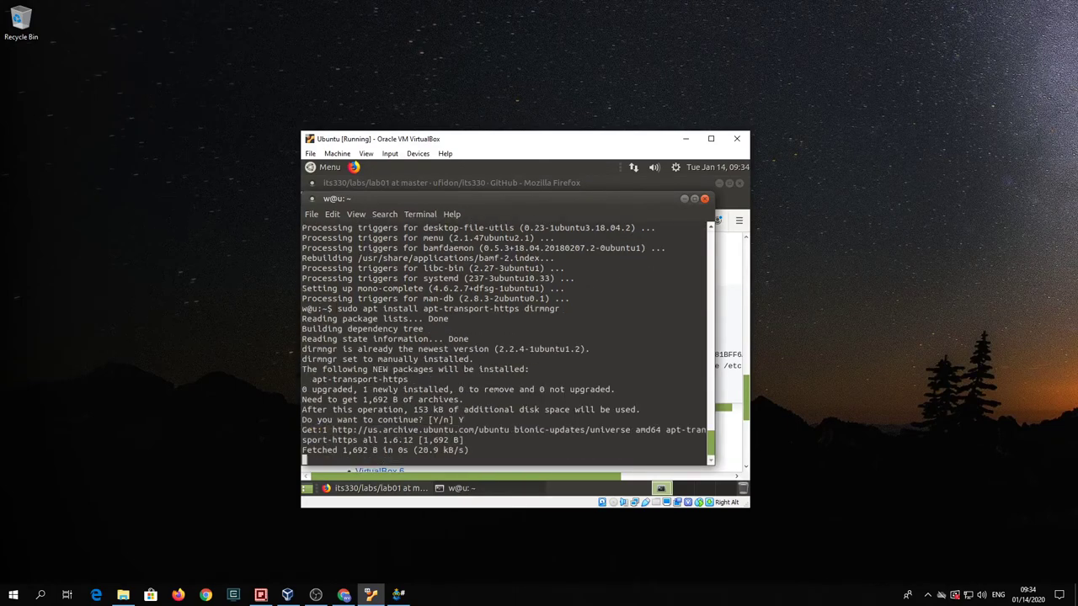
# - Run the apt-key adv keyserver command to import the Mono repository key
pyautogui.click(744, 410)
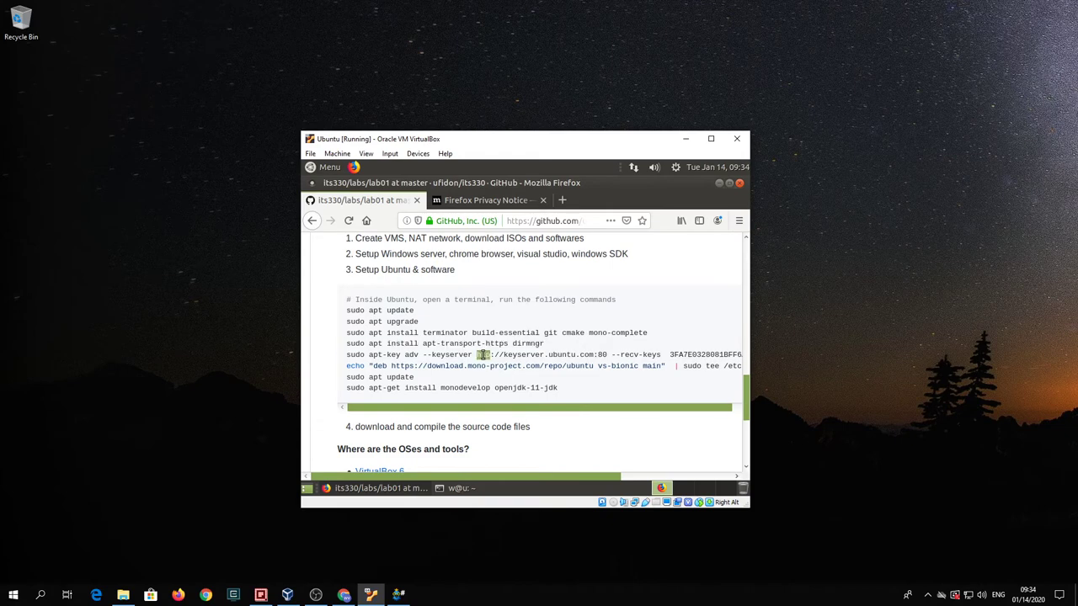
pyautogui.tripleClick(481, 356)
pyautogui.rightClick(487, 358)
pyautogui.click(493, 368)
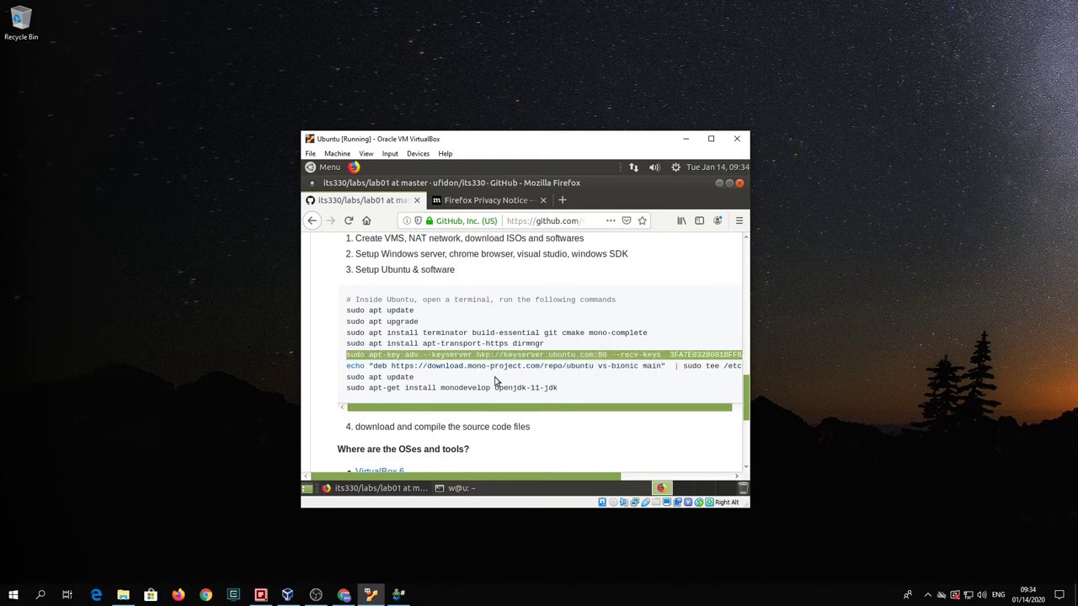
pyautogui.click(476, 489)
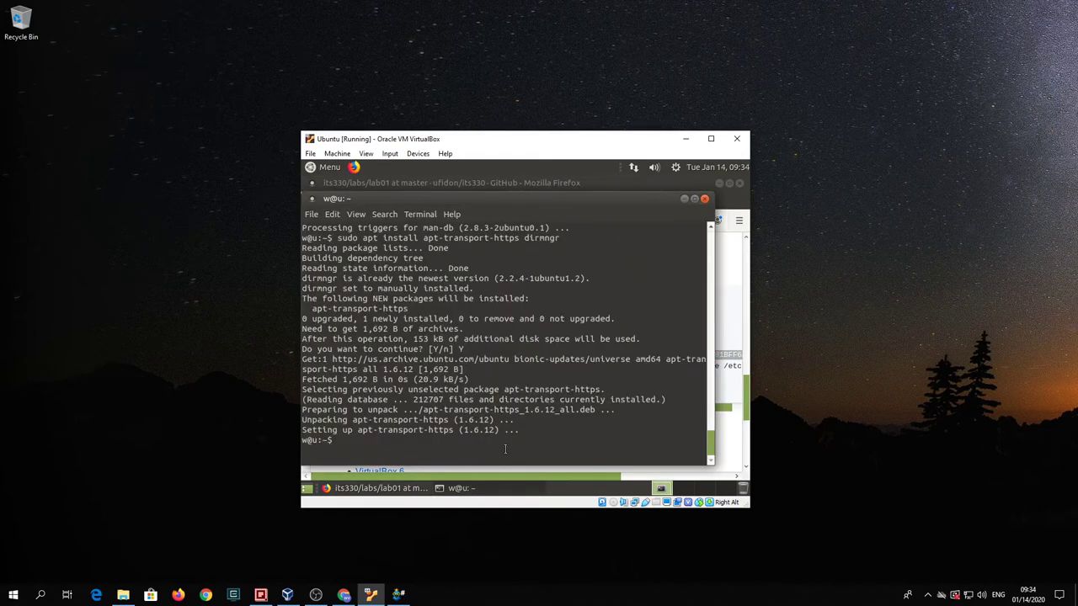
pyautogui.hotkey('ctrl', 'shift', 'v')
pyautogui.press('Return')
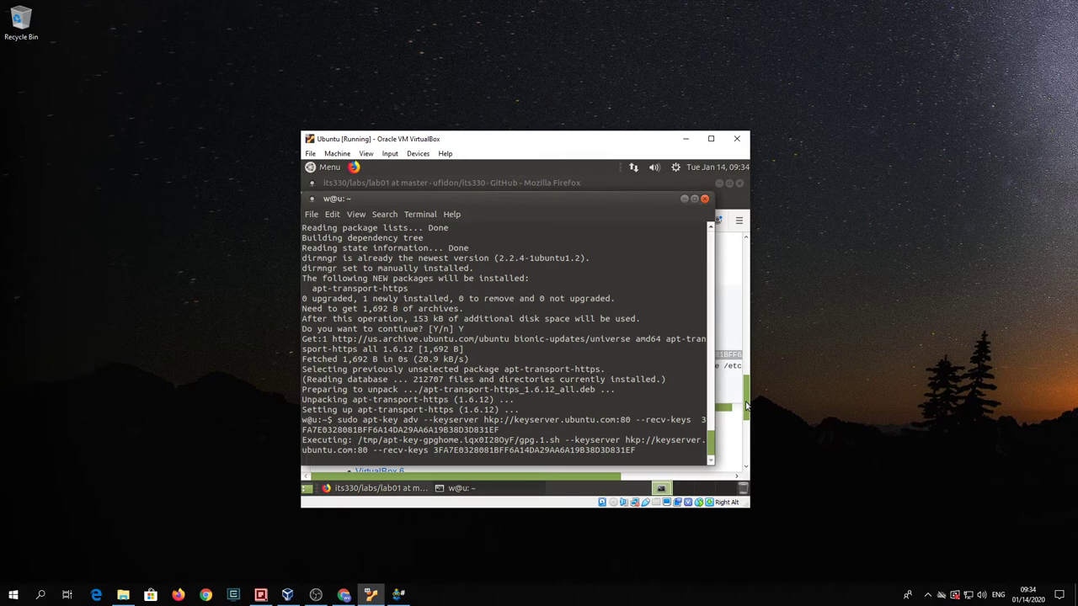
# - Run the echo … | sudo tee line adding the mono-project vs-bionic source to mono-official-vs.list
pyautogui.click(745, 406)
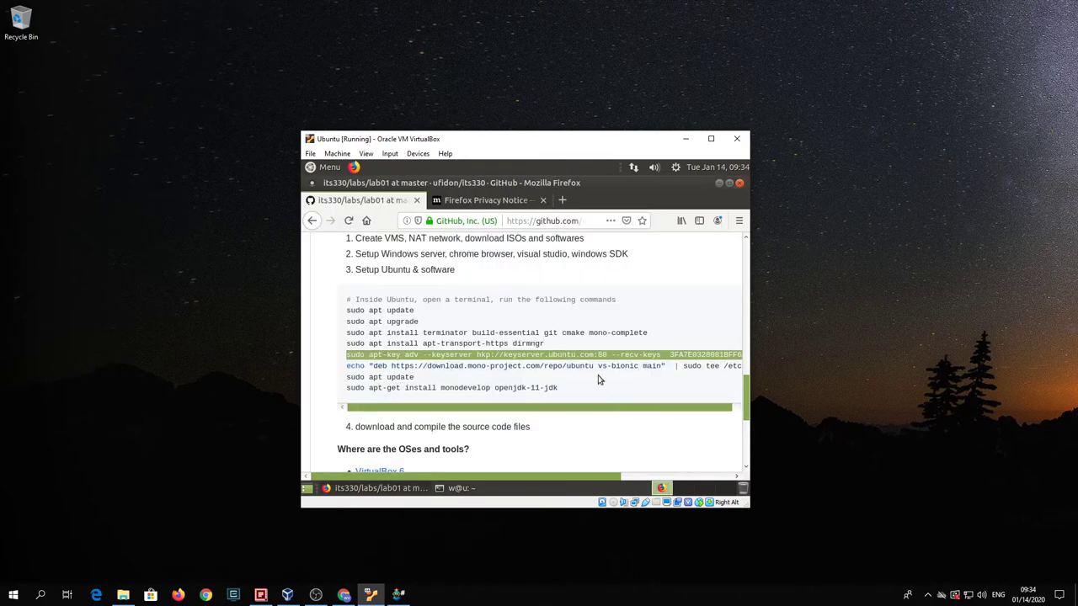
pyautogui.doubleClick(593, 367)
pyautogui.tripleClick(594, 367)
pyautogui.rightClick(594, 367)
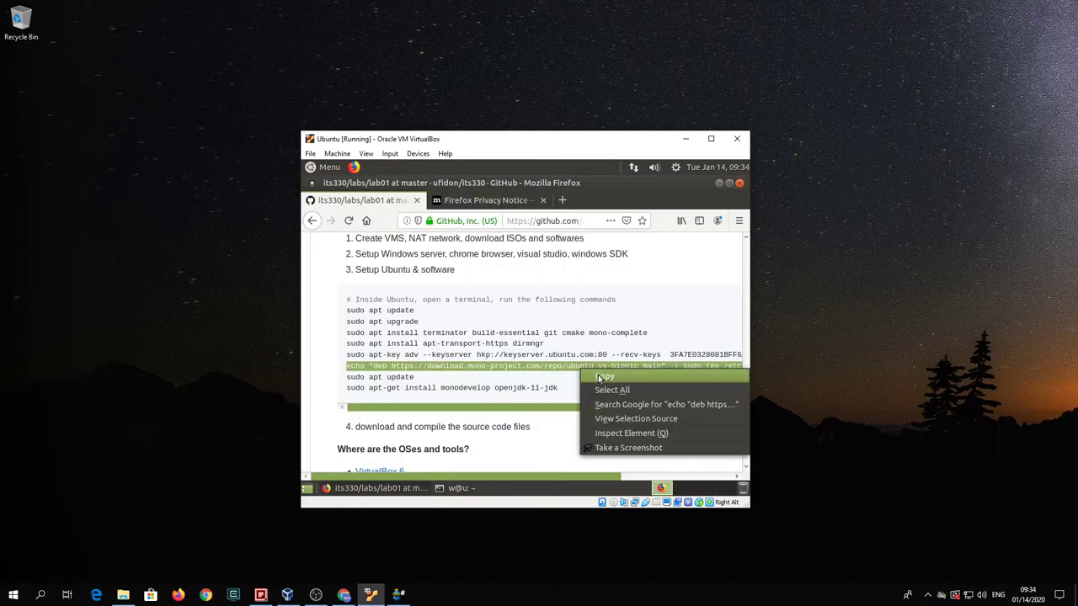
pyautogui.click(598, 373)
pyautogui.click(459, 488)
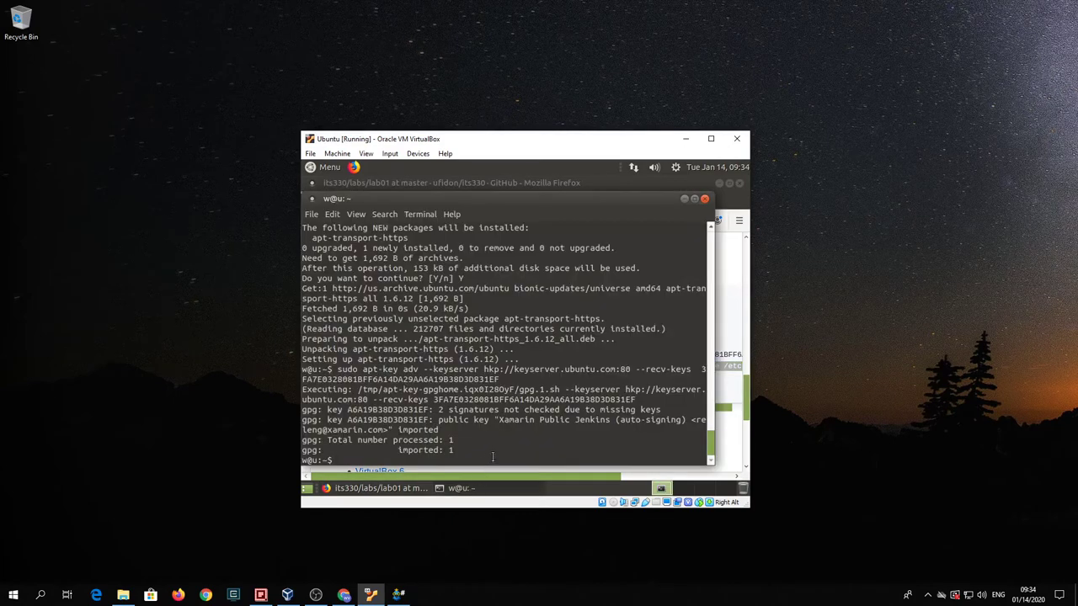
pyautogui.hotkey('ctrl', 'shift', 'v')
pyautogui.press('Return')
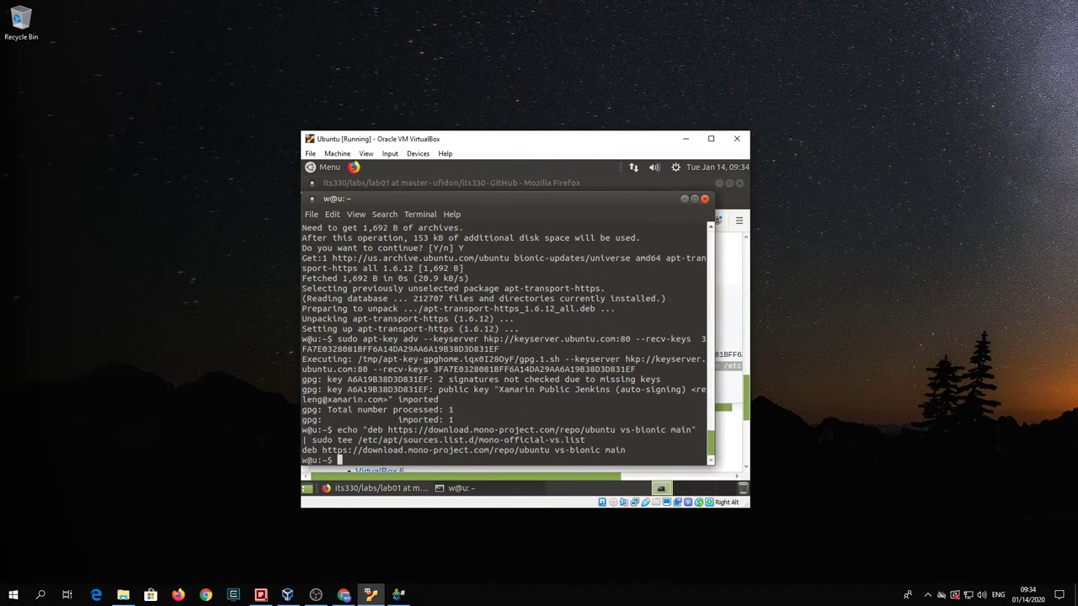
# - Copy the sudo apt update line from the lab page and run it in the terminal
pyautogui.click(745, 408)
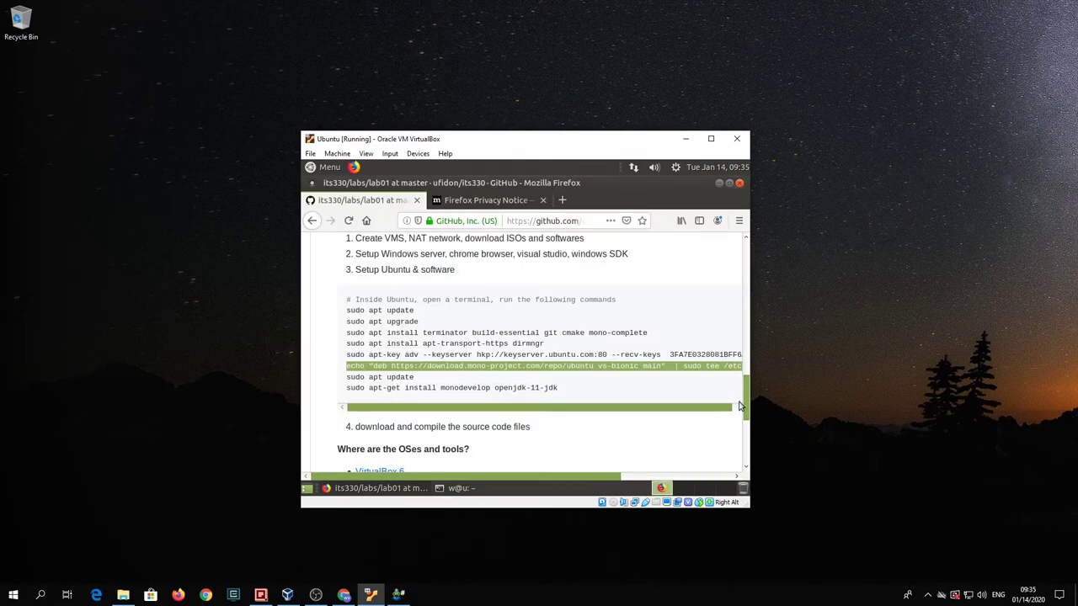
pyautogui.click(372, 376)
pyautogui.tripleClick(371, 376)
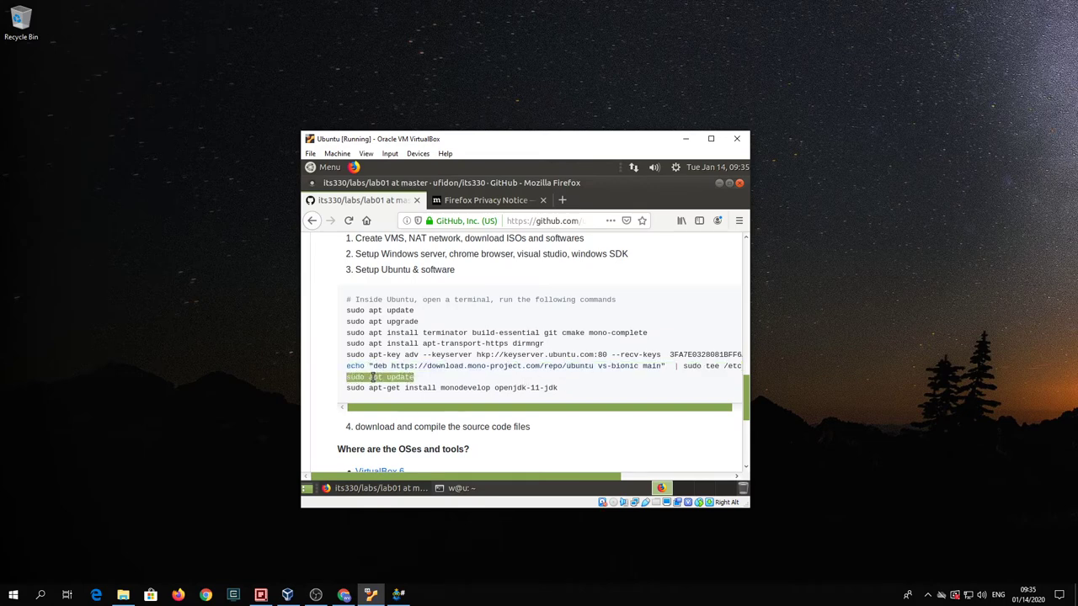
pyautogui.rightClick(375, 378)
pyautogui.click(386, 385)
pyautogui.click(462, 489)
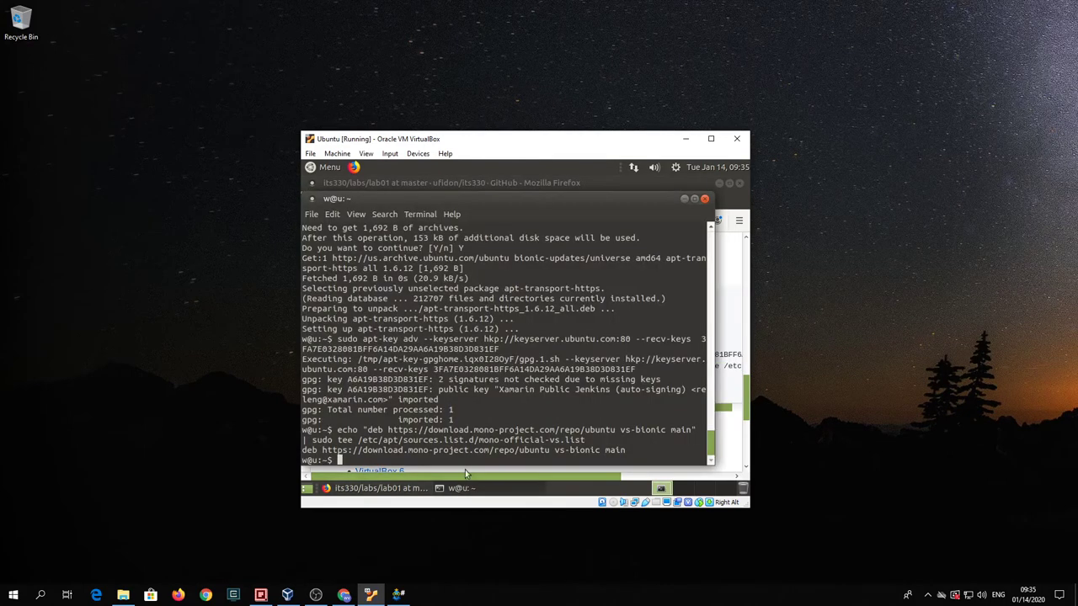
pyautogui.hotkey('ctrl', 'shift', 'v')
pyautogui.press('Return')
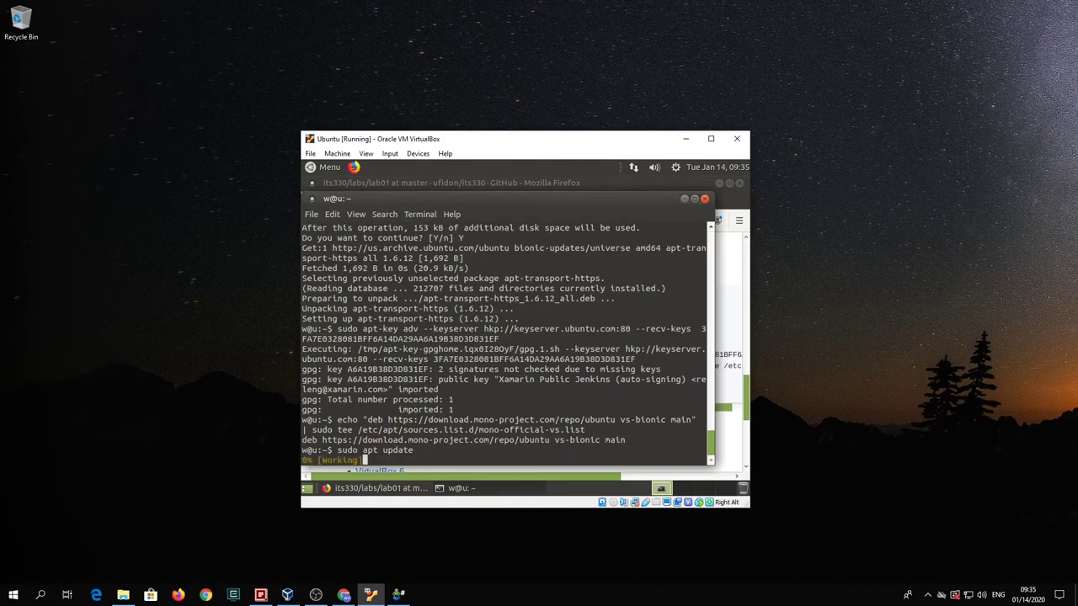
# - Run the lab page's apt-get install line for monodevelop and openjdk 11 in the terminal, confirming with Y
pyautogui.click(744, 405)
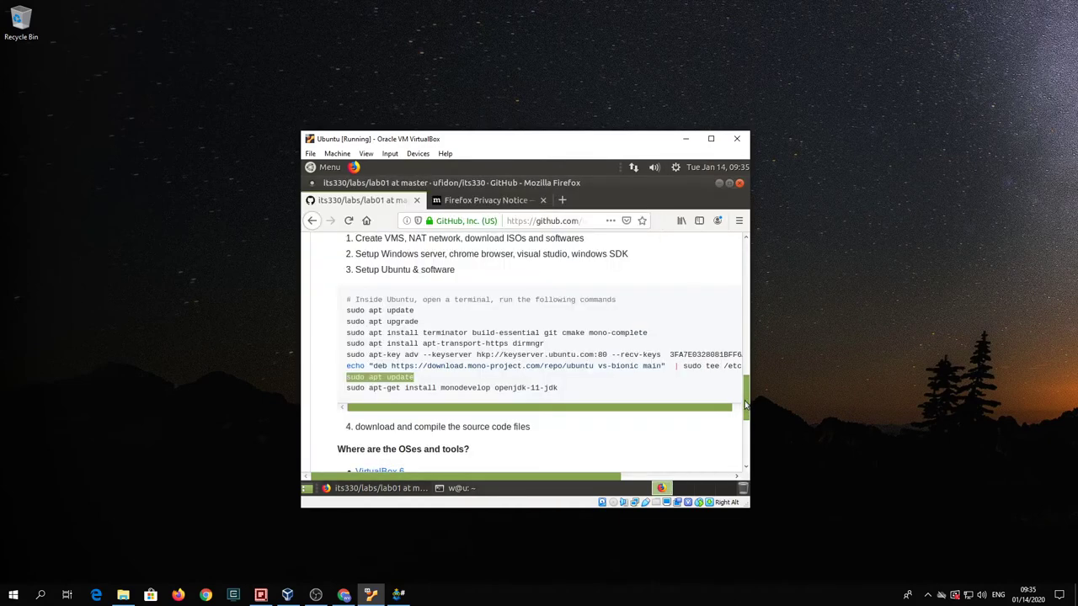
pyautogui.tripleClick(480, 389)
pyautogui.rightClick(480, 390)
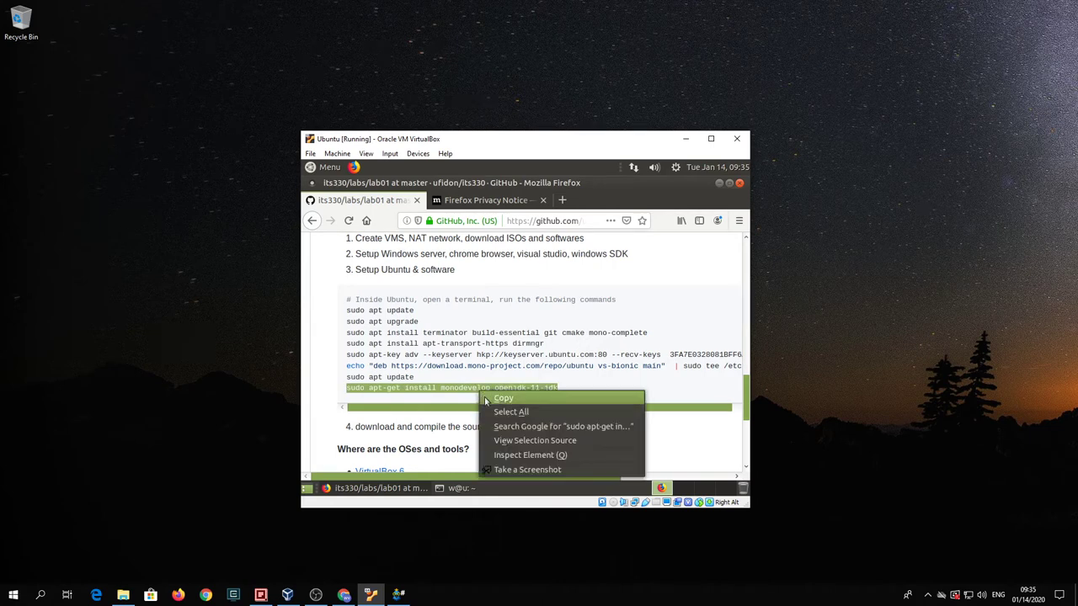
pyautogui.click(486, 398)
pyautogui.click(476, 489)
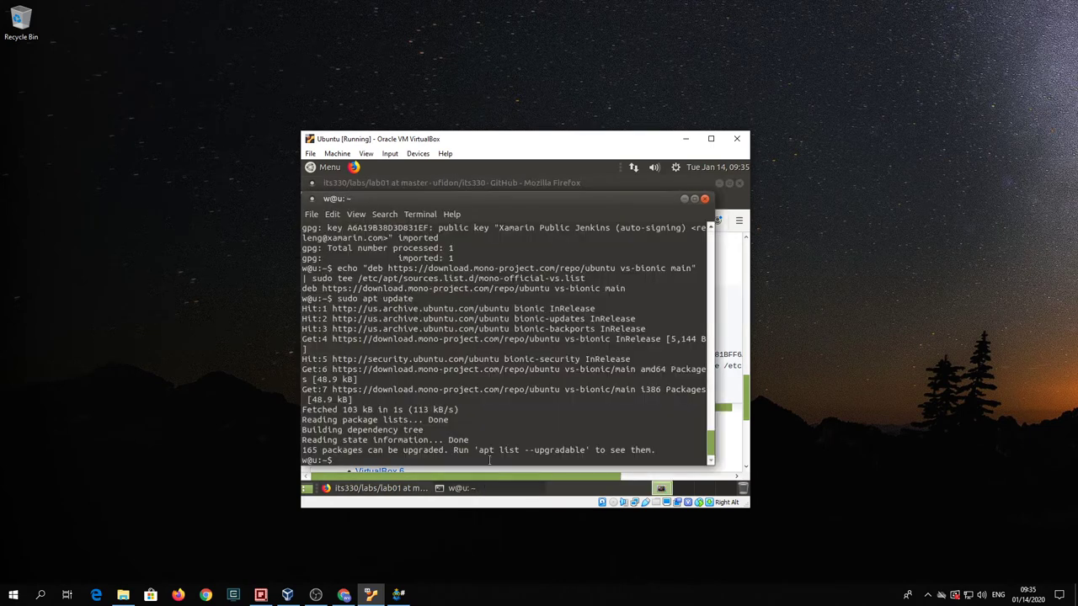
pyautogui.hotkey('ctrl', 'shift', 'v')
pyautogui.press('Return')
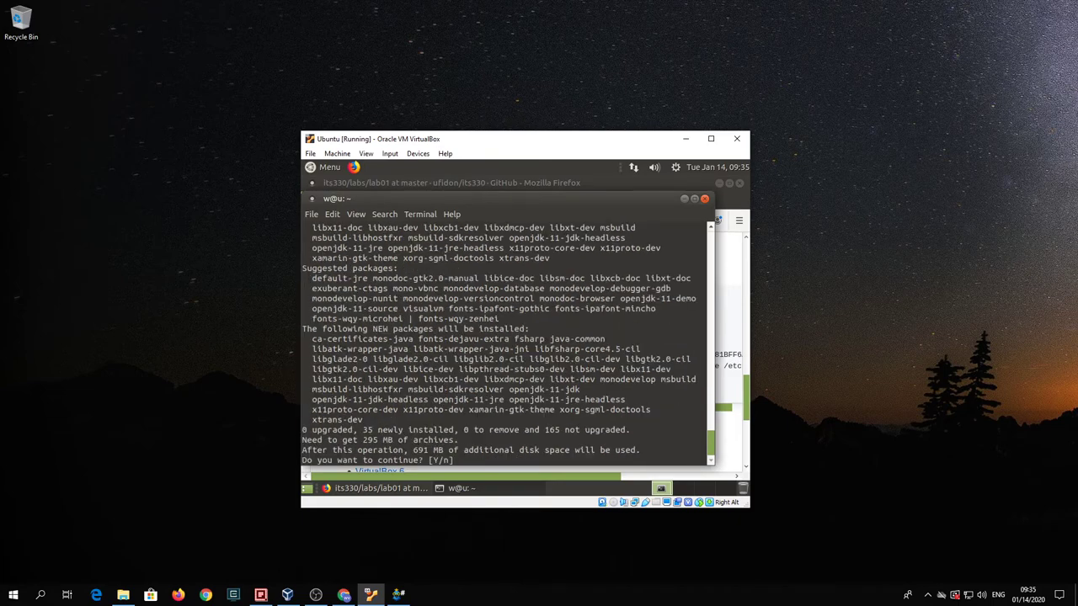
pyautogui.write('Y')
pyautogui.press('Return')
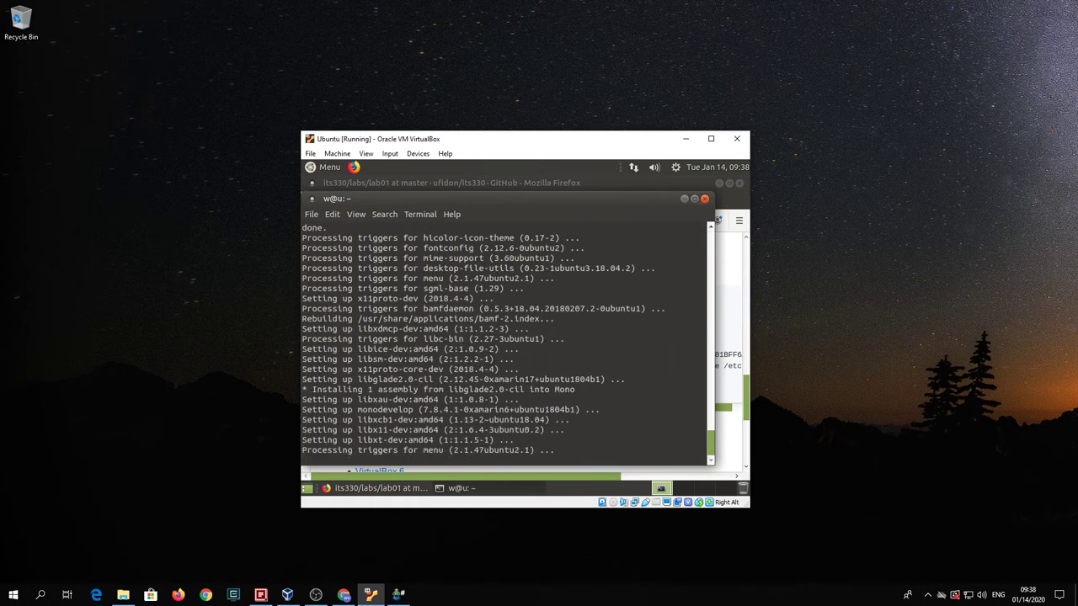
# - Close the MATE terminal, then close Firefox and confirm closing both tabs
pyautogui.click(744, 395)
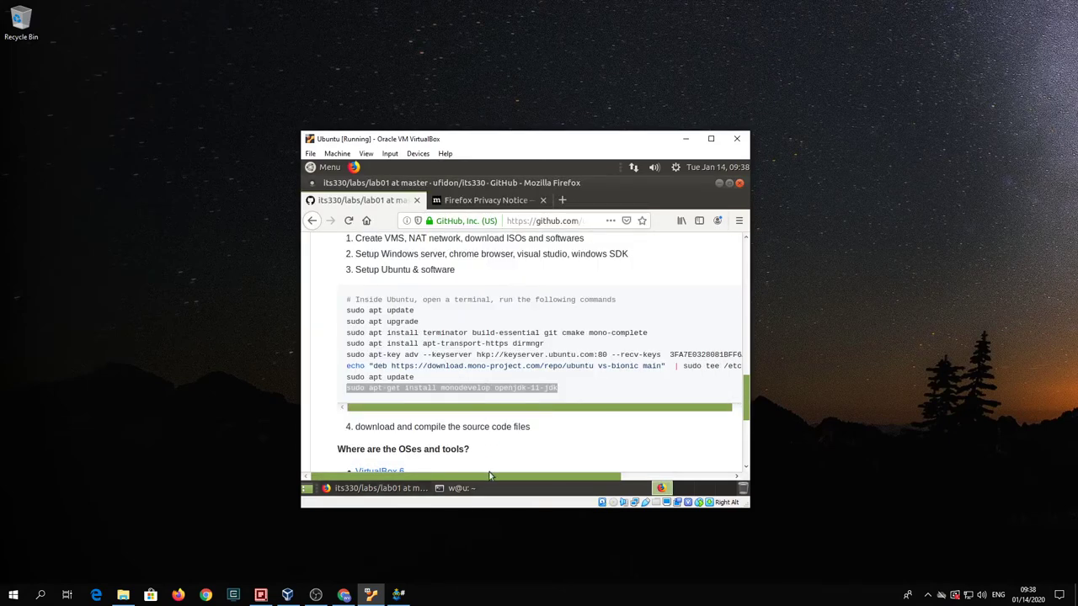
pyautogui.click(461, 487)
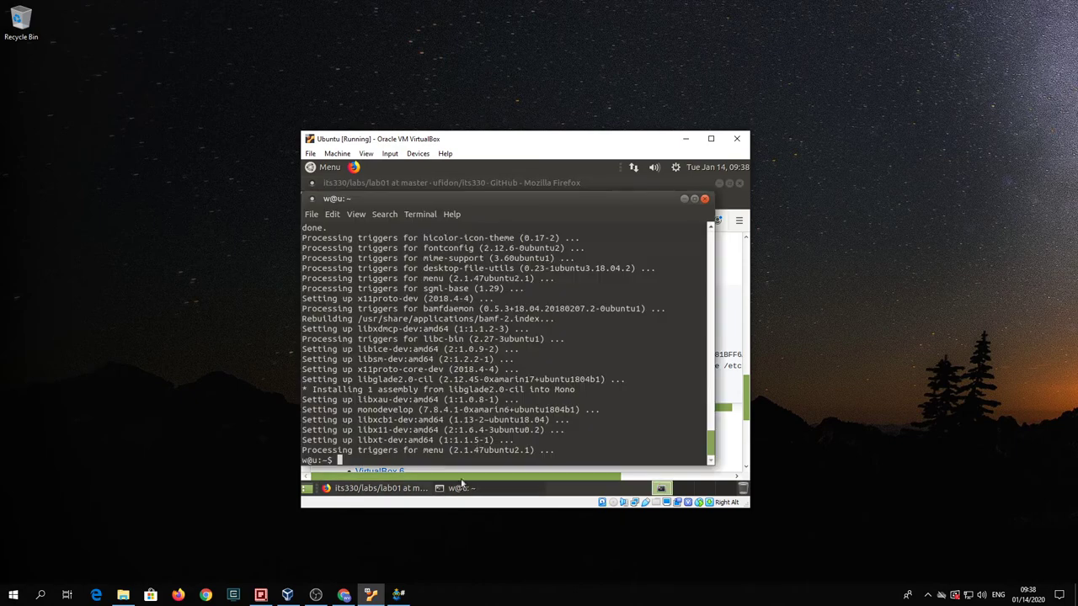
pyautogui.click(705, 199)
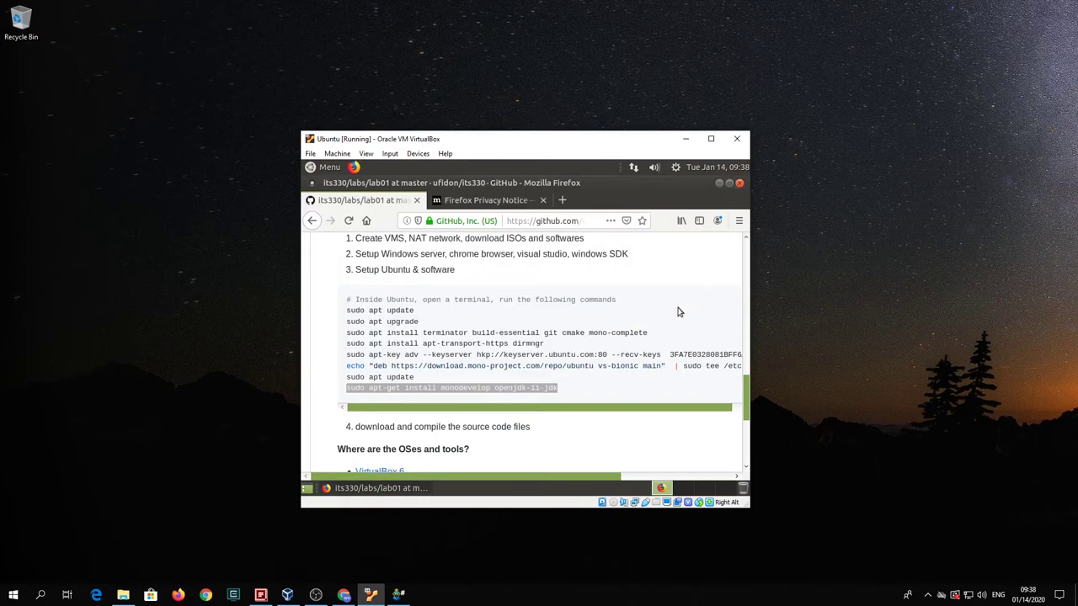
pyautogui.scroll(-2, 627, 346)
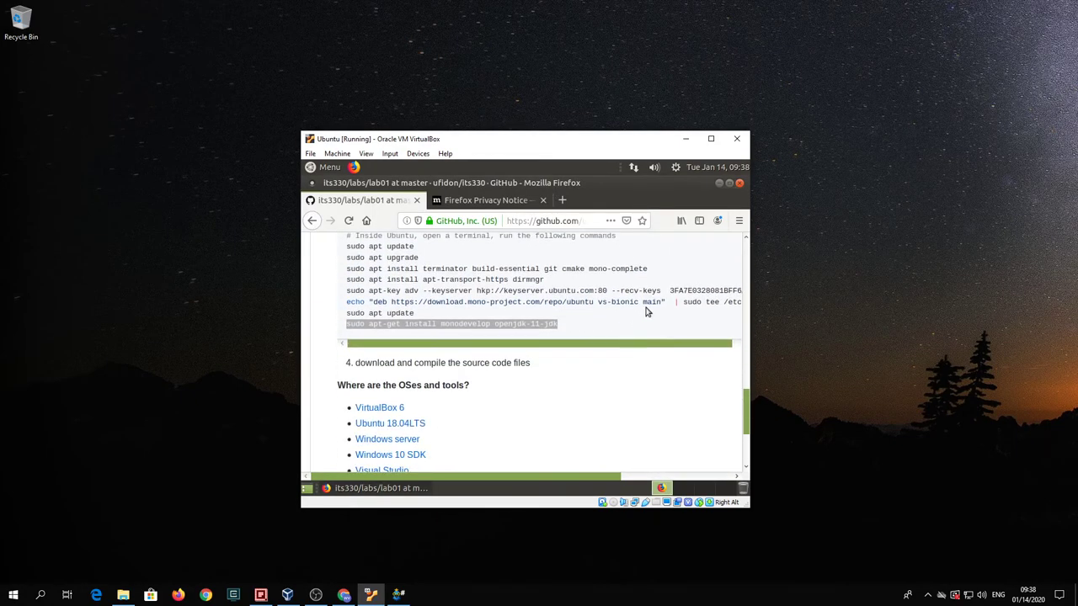
pyautogui.scroll(-2, 645, 309)
pyautogui.click(739, 183)
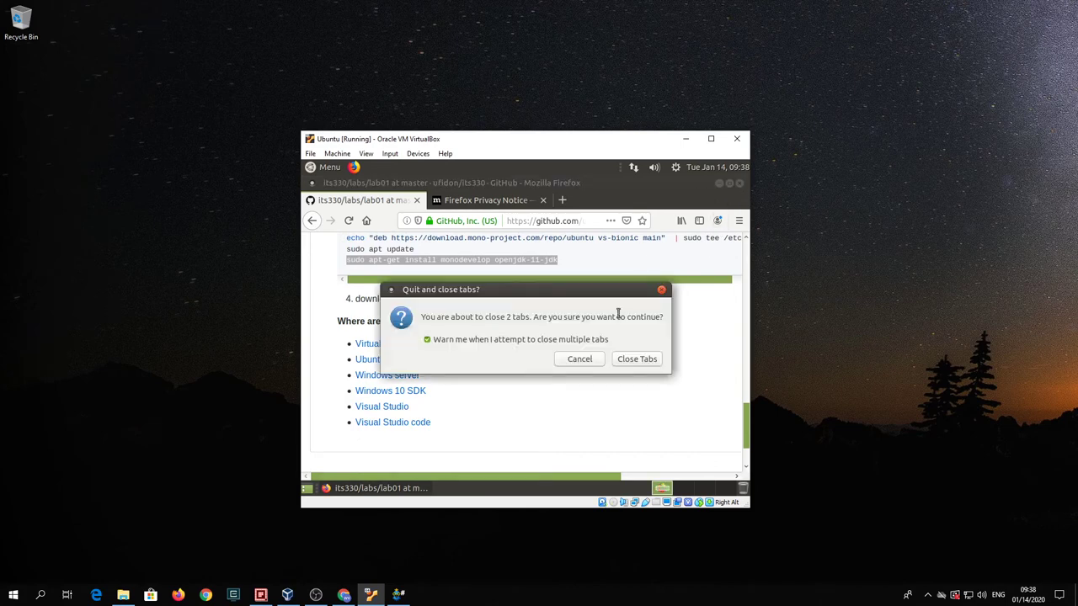
pyautogui.click(625, 357)
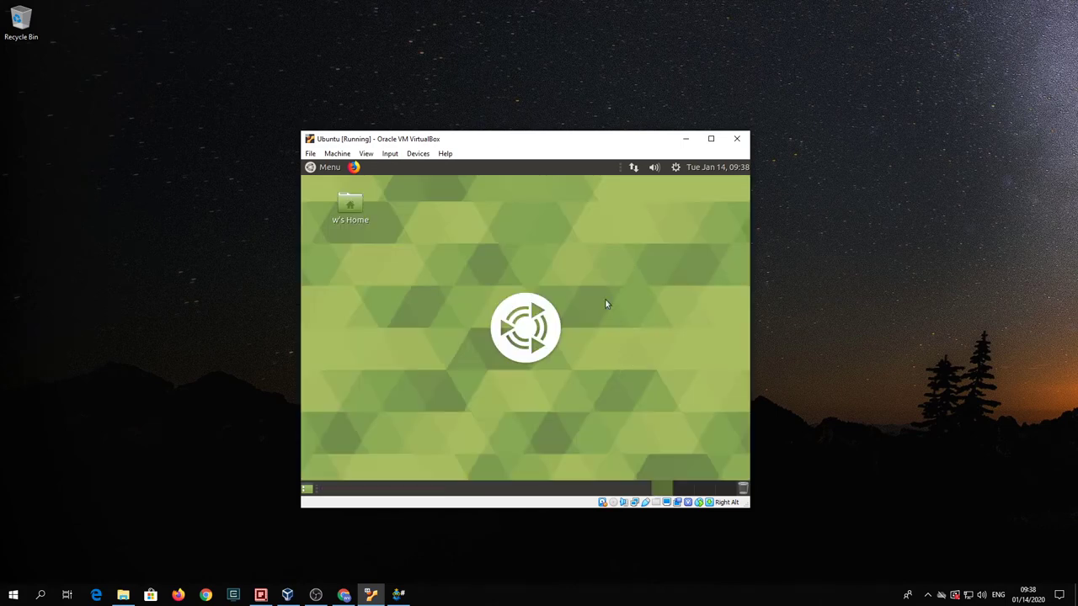
# - Restart the Ubuntu guest from the top panel's Shut Down dialog
pyautogui.click(675, 169)
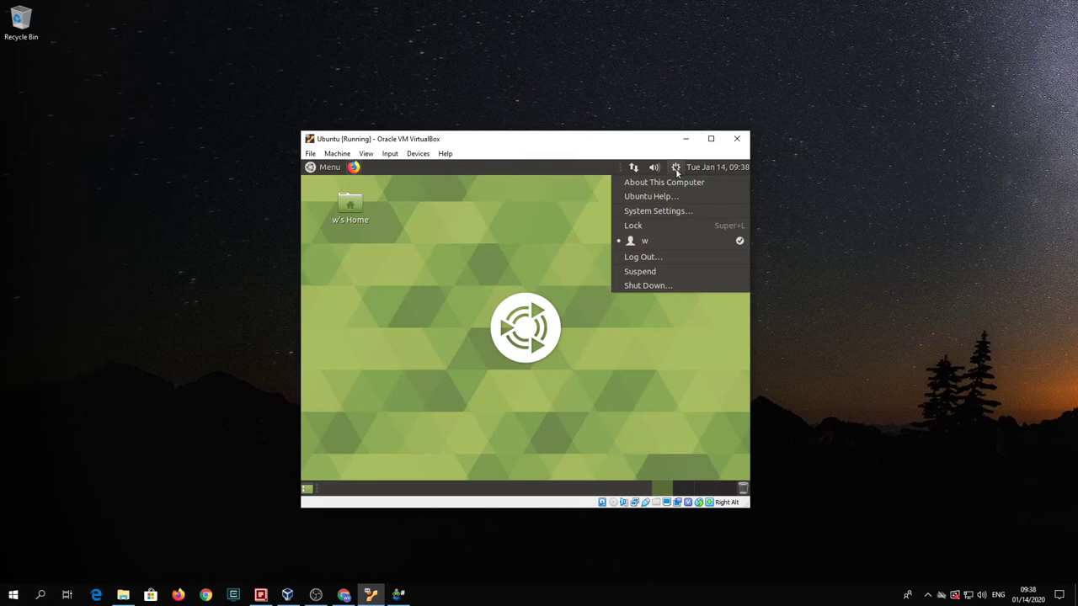
pyautogui.click(665, 287)
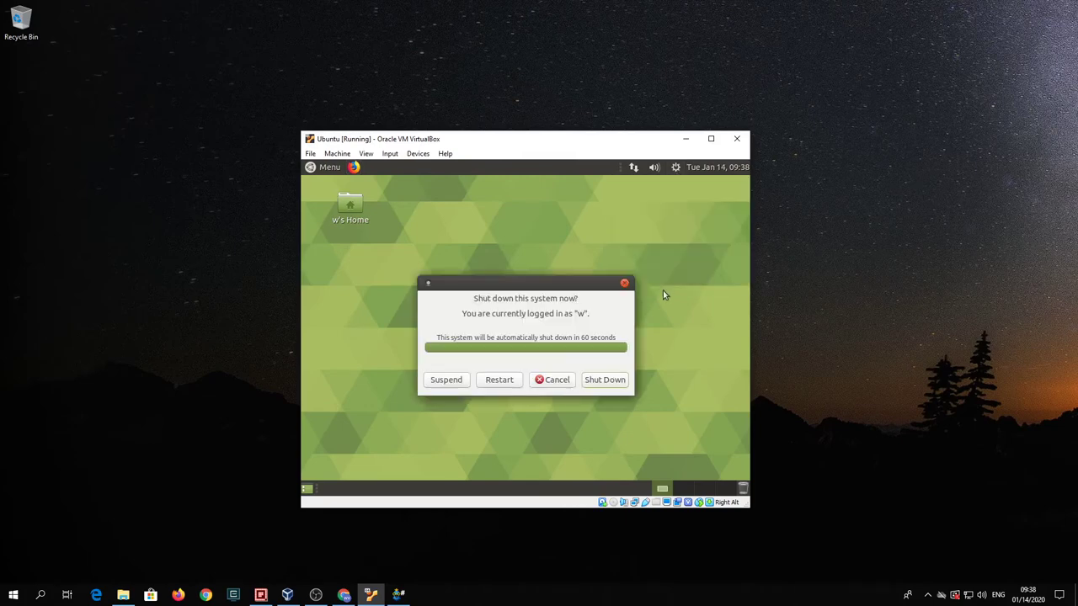
pyautogui.click(505, 383)
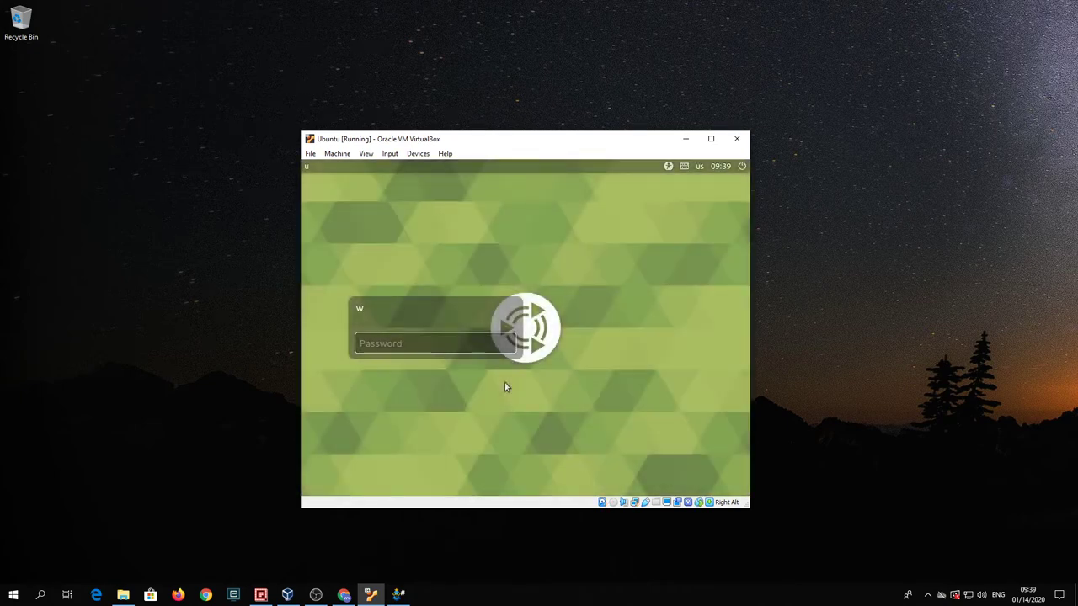
# - Enter the account password at the login screen, retyping it after the first attempt is rejected
pyautogui.write('•')
pyautogui.press('Return')
pyautogui.write('p')
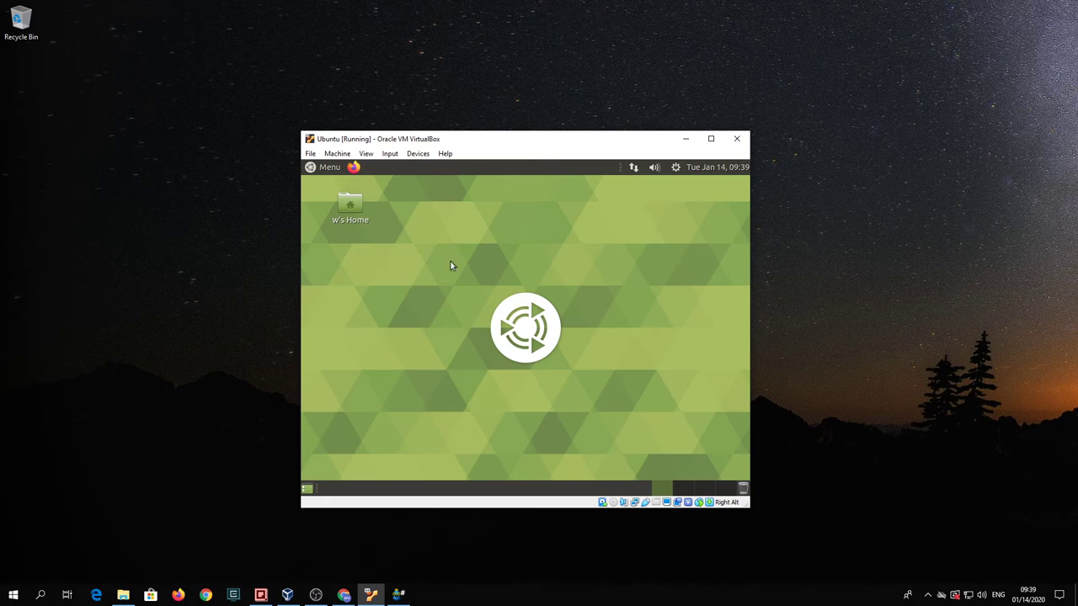
# - Insert the Guest Additions CD image from Devices, then untick 'Open Welcome when I log on' and close Welcome
pyautogui.click(391, 157)
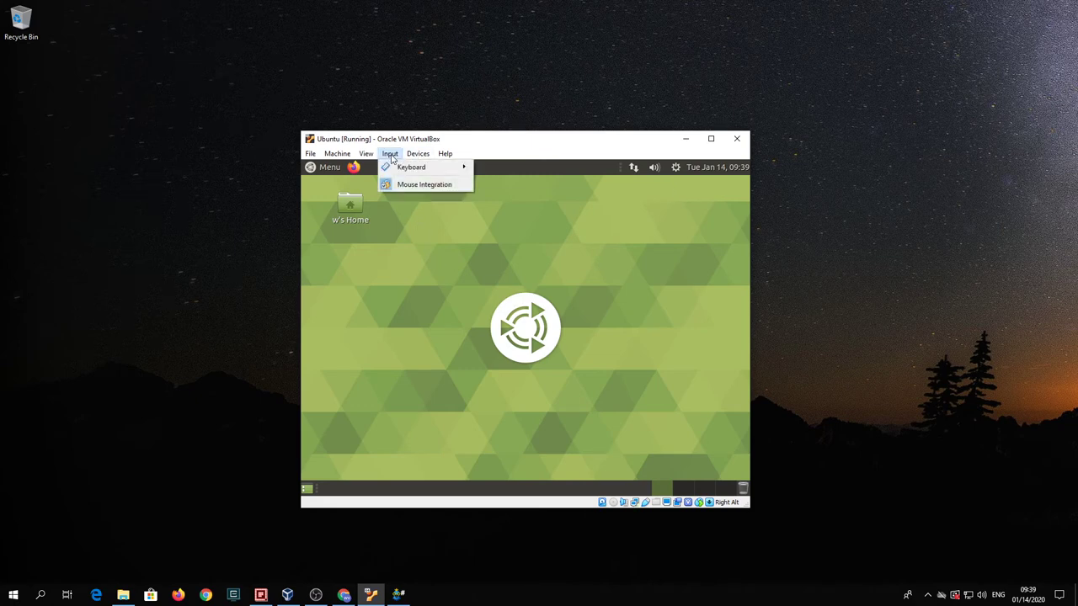
pyautogui.moveTo(417, 154)
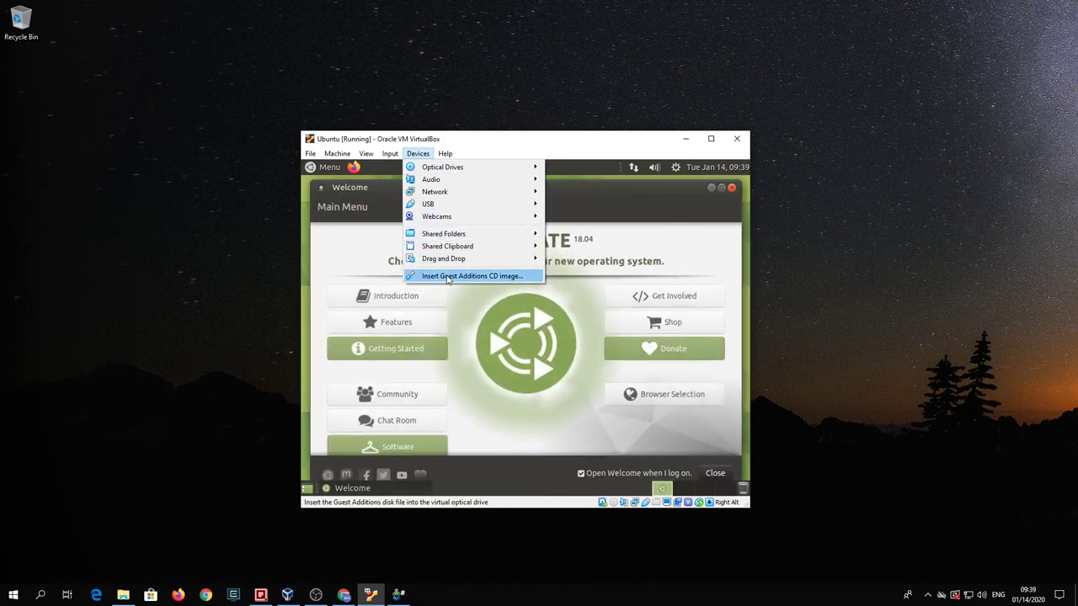
pyautogui.click(449, 277)
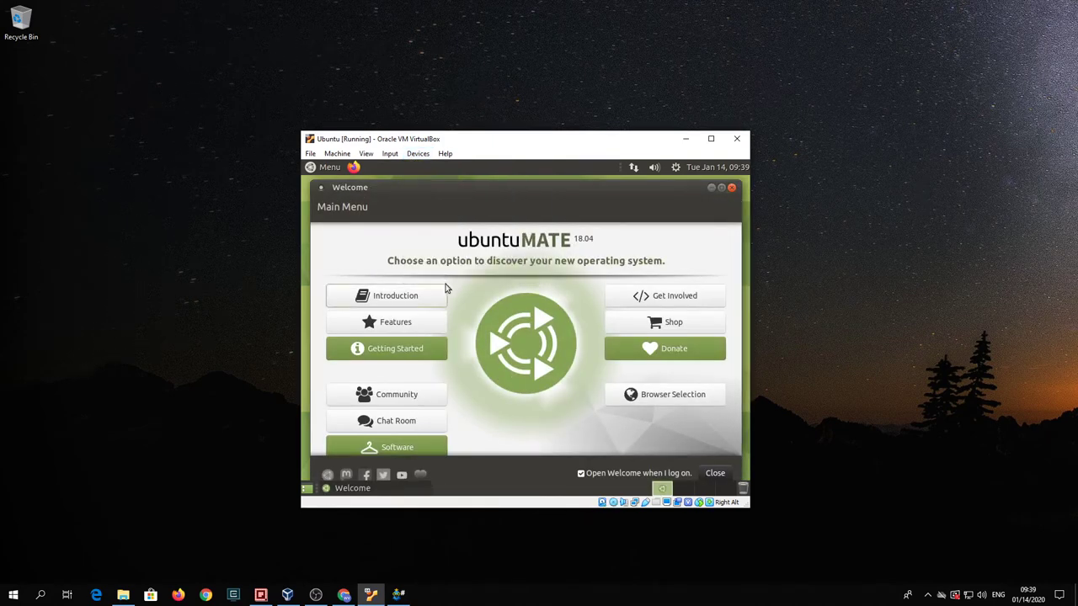
pyautogui.click(580, 473)
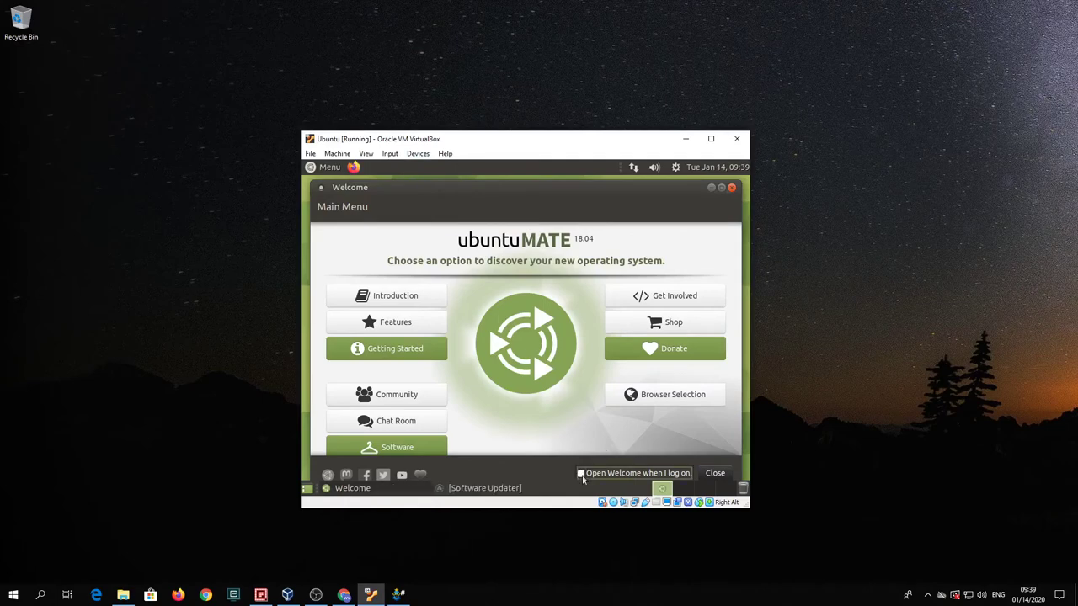
pyautogui.click(713, 473)
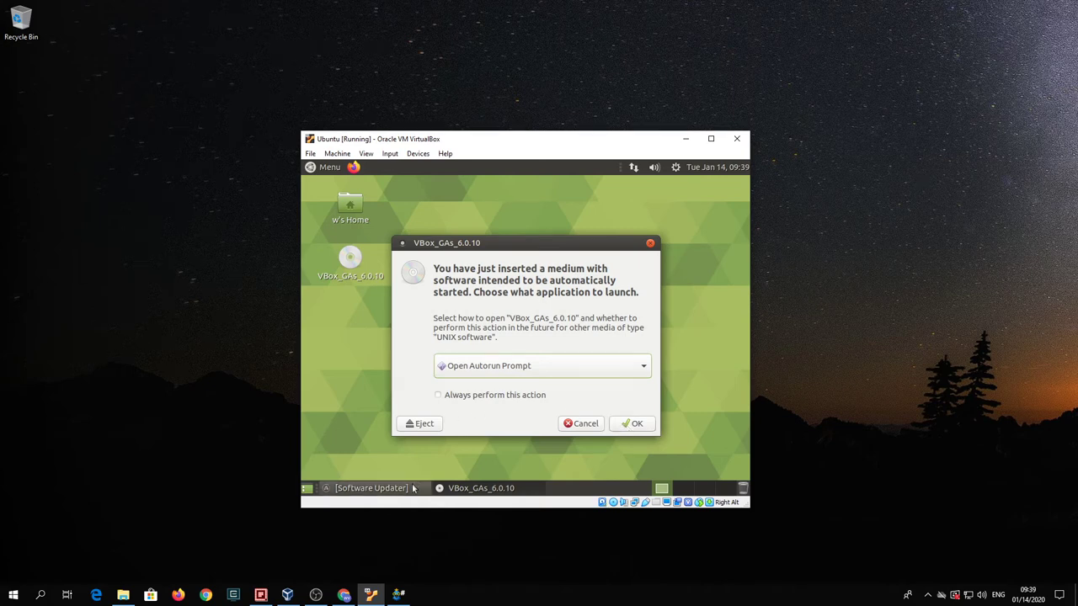
# - Review the Software Updater list and start Install Now for the 100.2 MB of updates
pyautogui.scroll(-2, 570, 341)
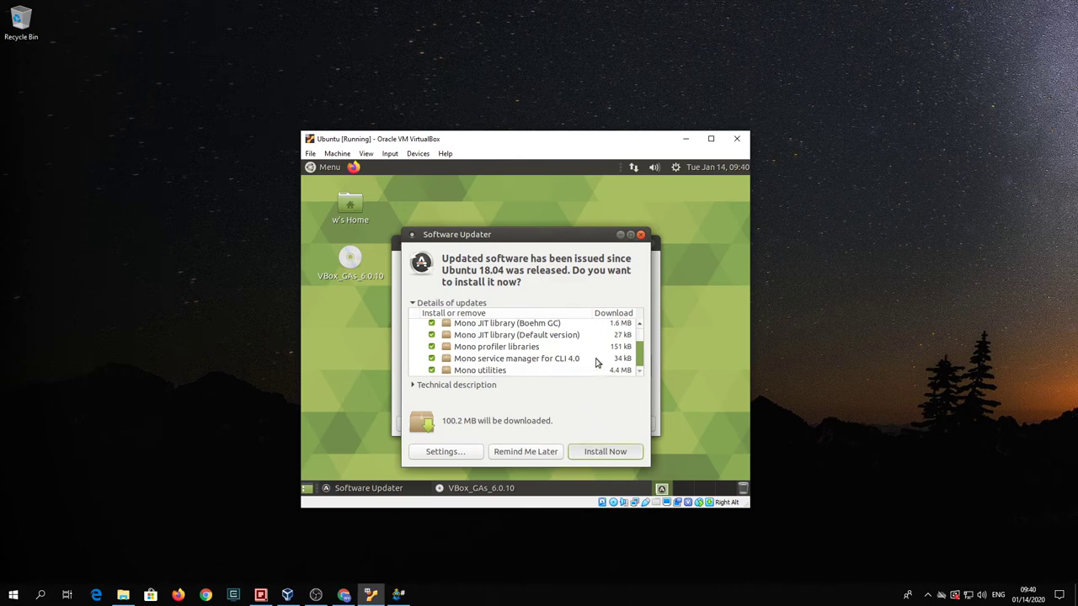
pyautogui.press('Return')
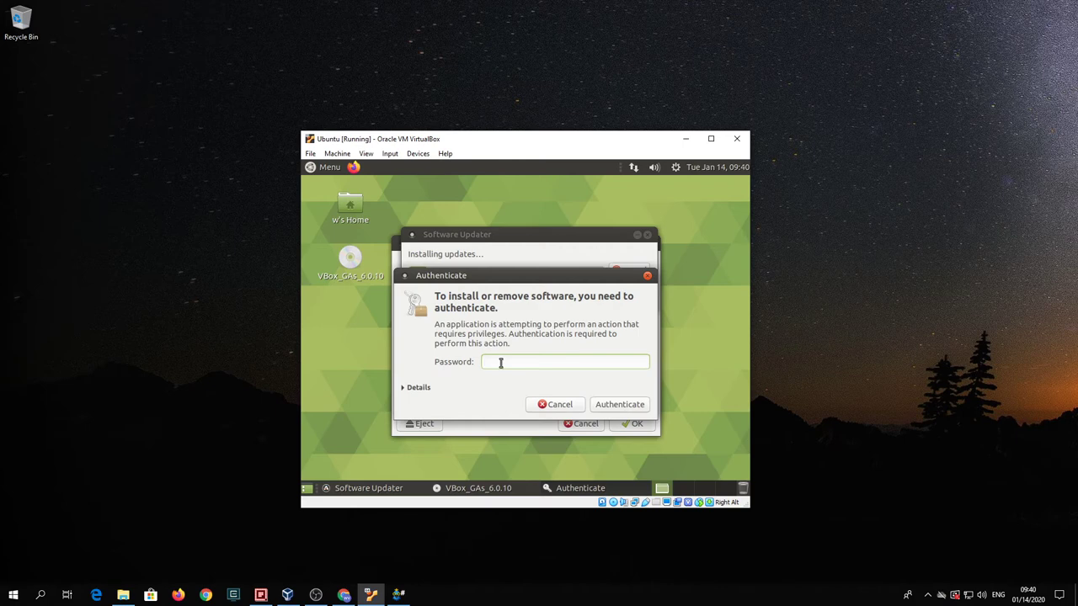
# - Enter the account password in the Authenticate dialog to authorize the update installation
pyautogui.write('p')
pyautogui.write('•••••••')
pyautogui.press('Return')
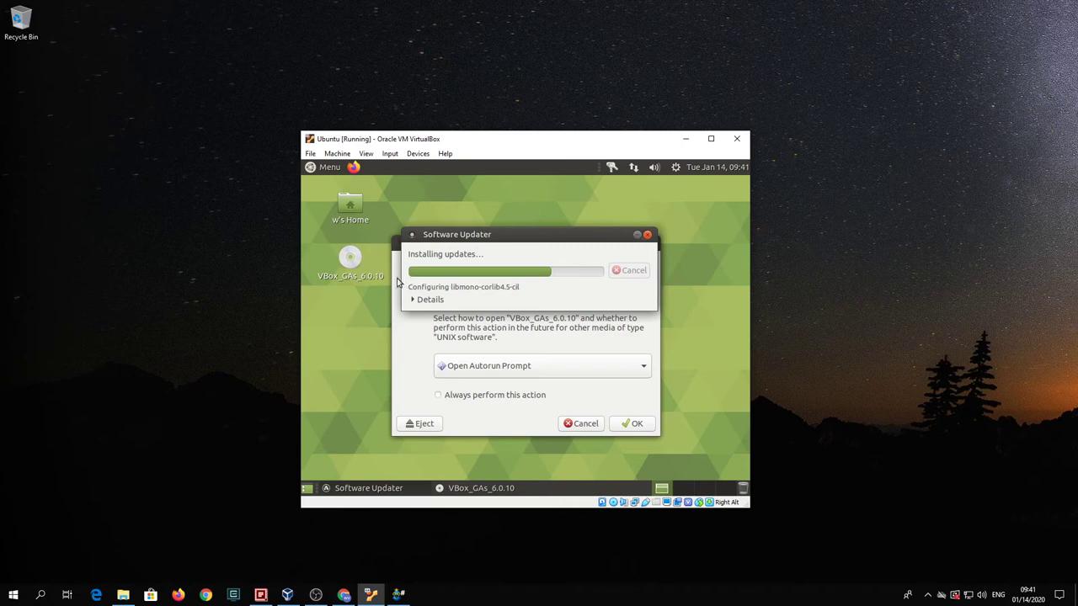
# - Move the Software Updater aside and expand Details to see the live installation log
pyautogui.moveTo(530, 240); pyautogui.dragTo(504, 226)
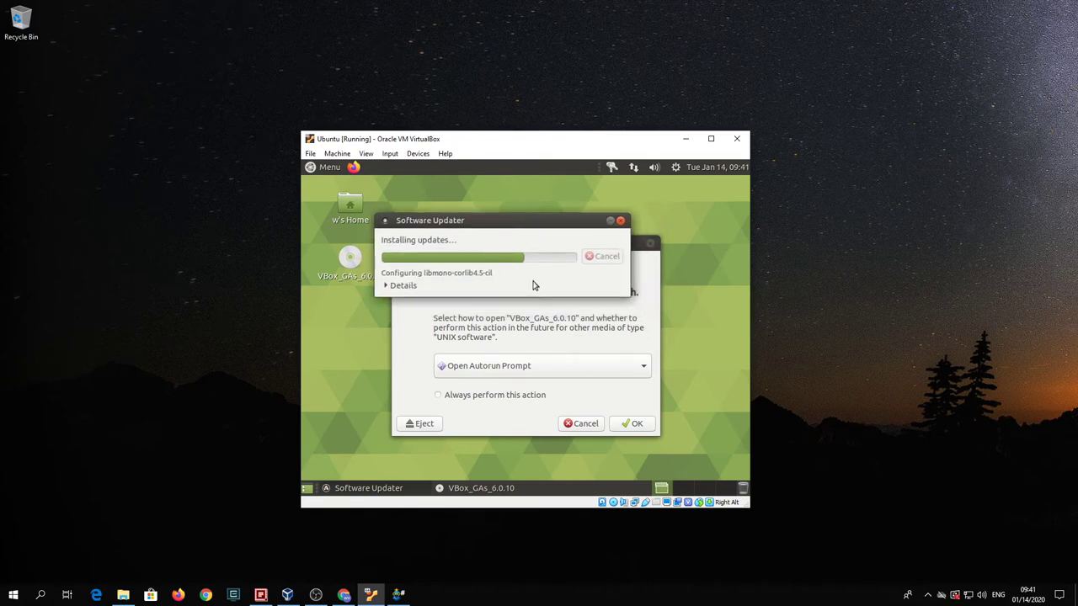
pyautogui.click(386, 286)
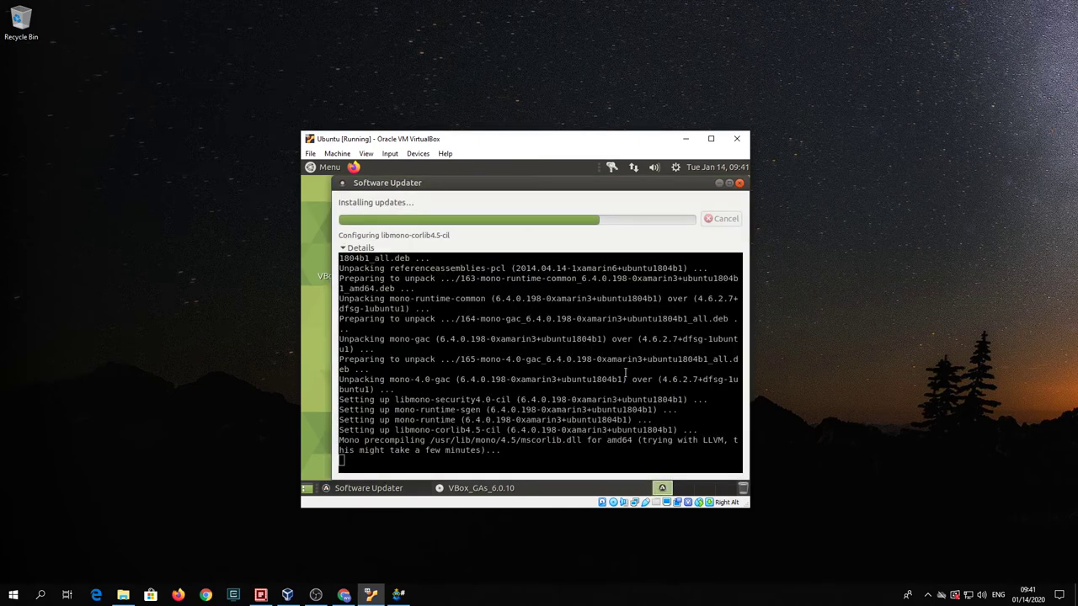
# - Keep the Software Updater in view while the Mono packages, through mono-roslyn, finish installing
pyautogui.moveTo(614, 187); pyautogui.dragTo(604, 190)
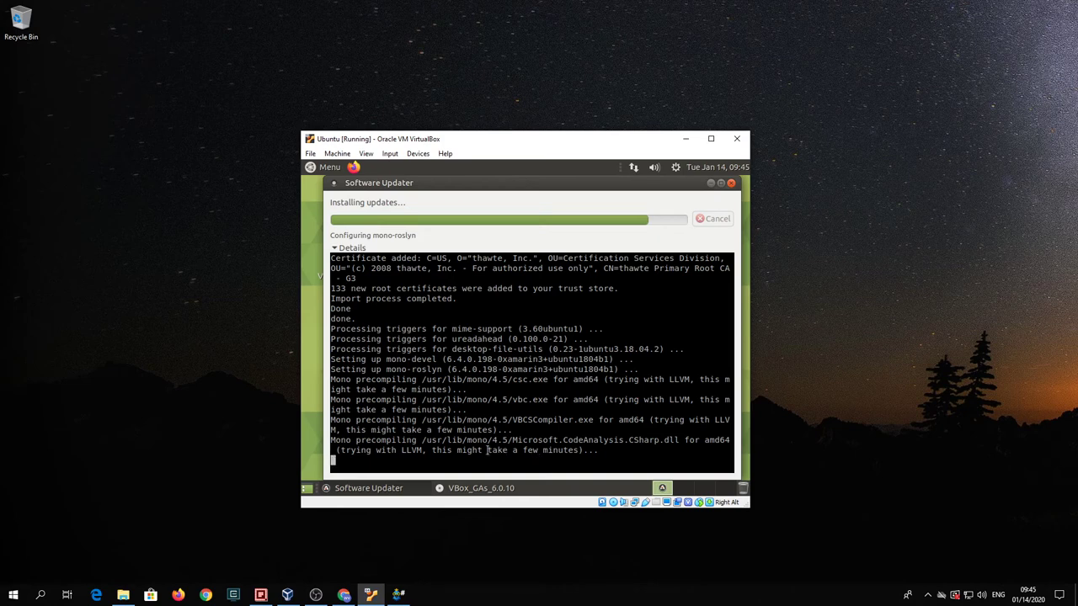
pyautogui.moveTo(486, 450); pyautogui.dragTo(580, 452)
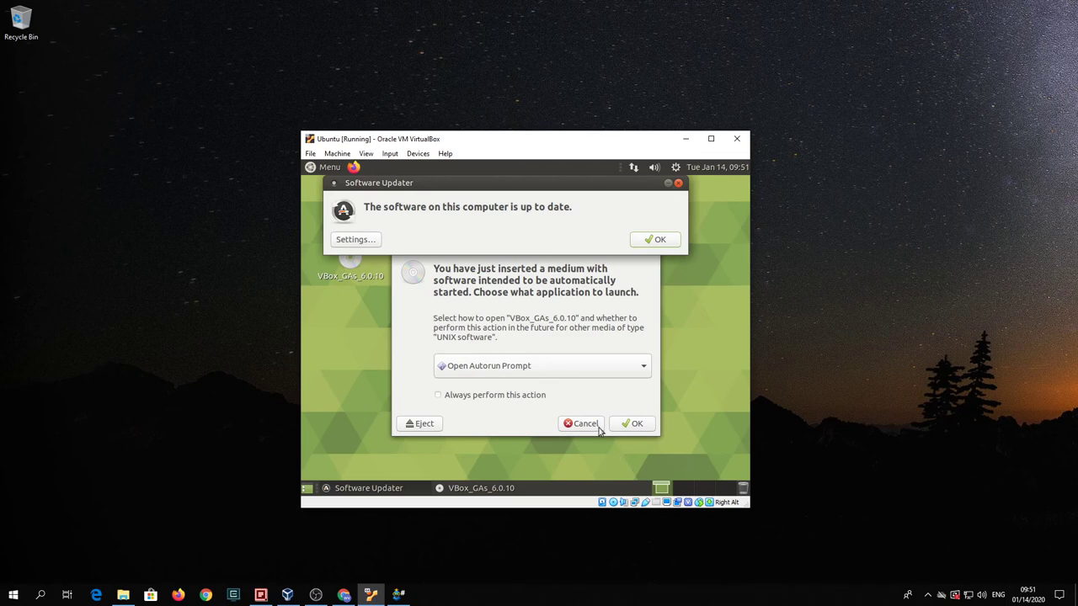
# - Dismiss the up-to-date notice and run the Guest Additions disc's autorun, authenticating with the user password
pyautogui.click(657, 240)
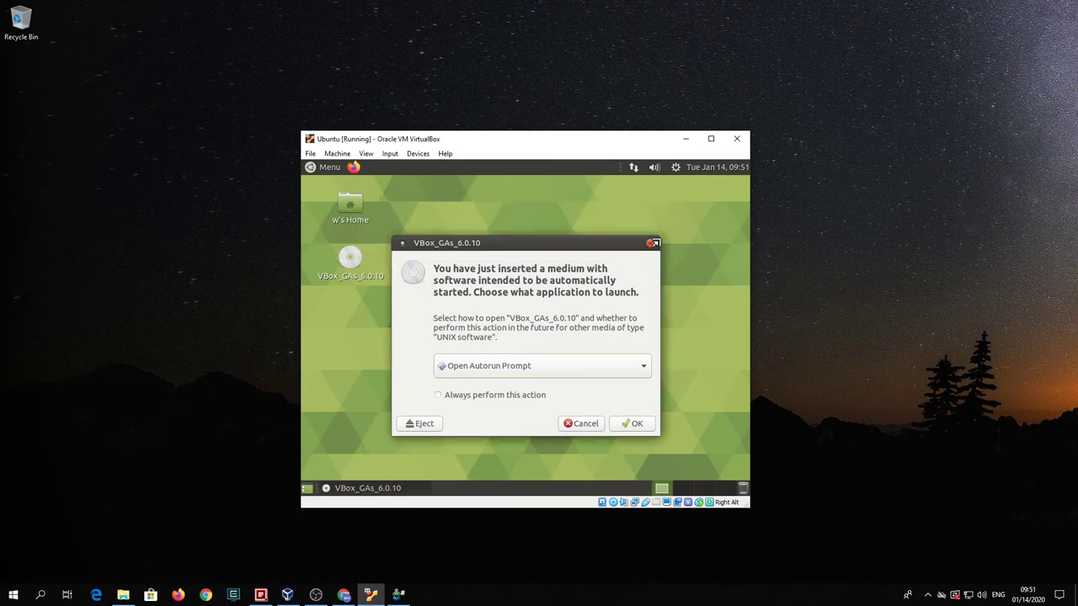
pyautogui.click(631, 423)
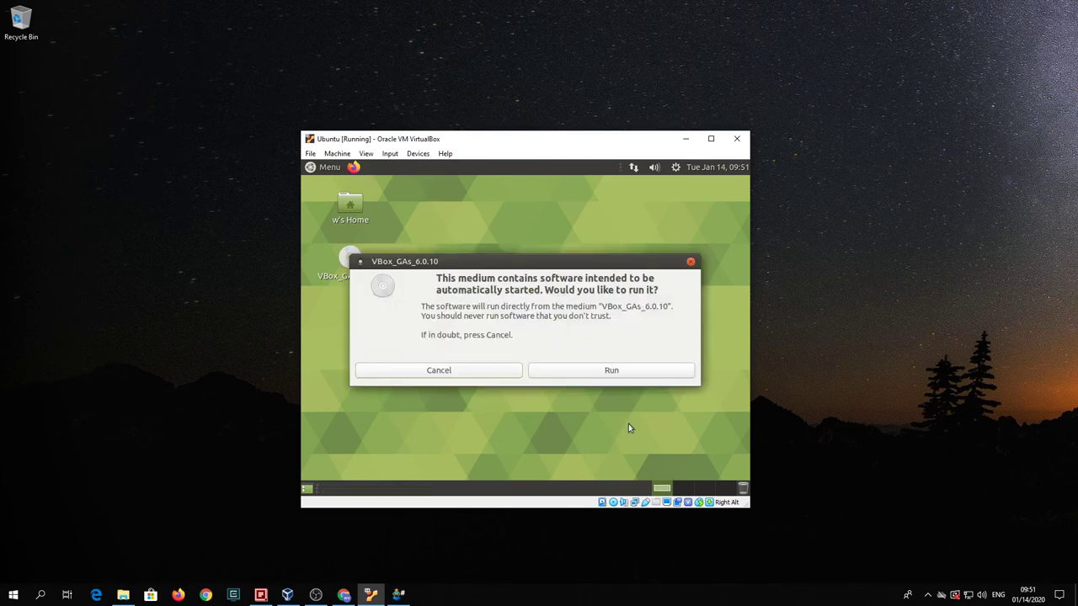
pyautogui.click(573, 372)
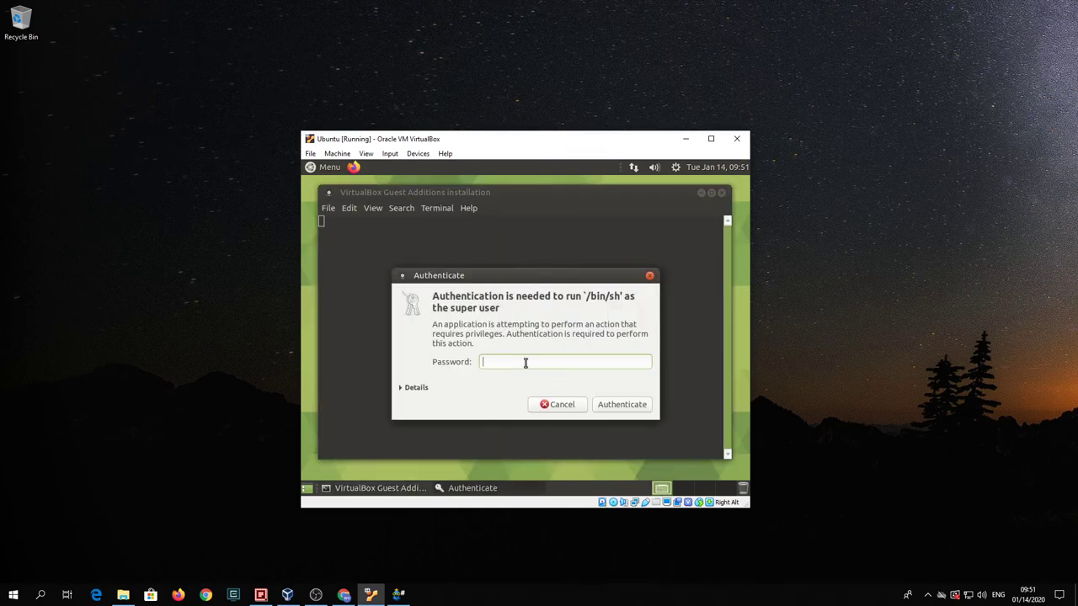
pyautogui.write('••••••••')
pyautogui.press('Return')
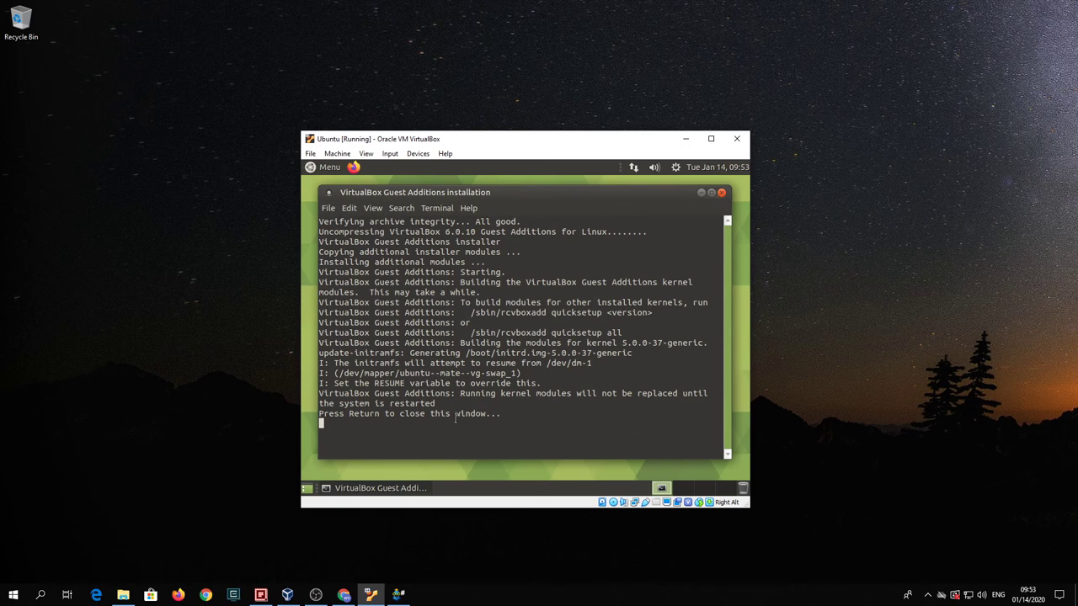
# - Close the finished installer and try removing the disc via Devices, declining the forced unmount
pyautogui.moveTo(329, 394); pyautogui.dragTo(460, 405)
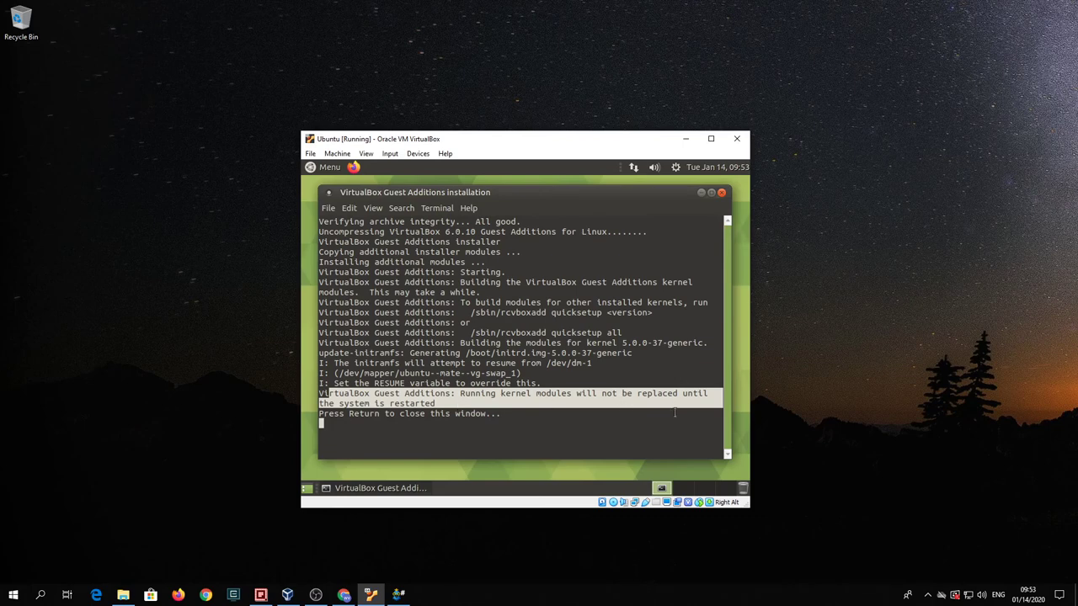
pyautogui.press('Return')
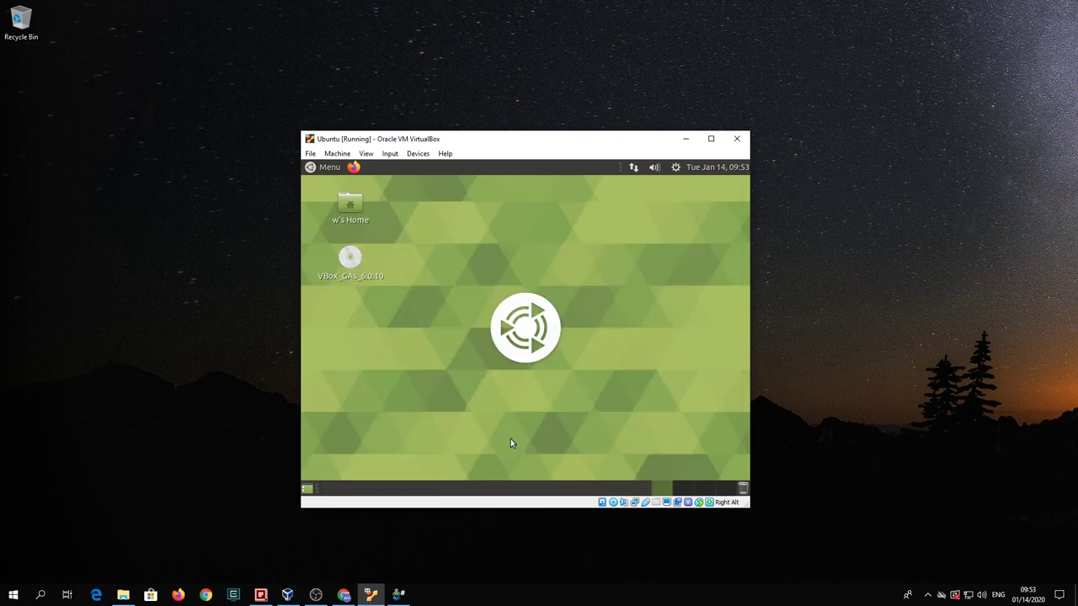
pyautogui.click(413, 154)
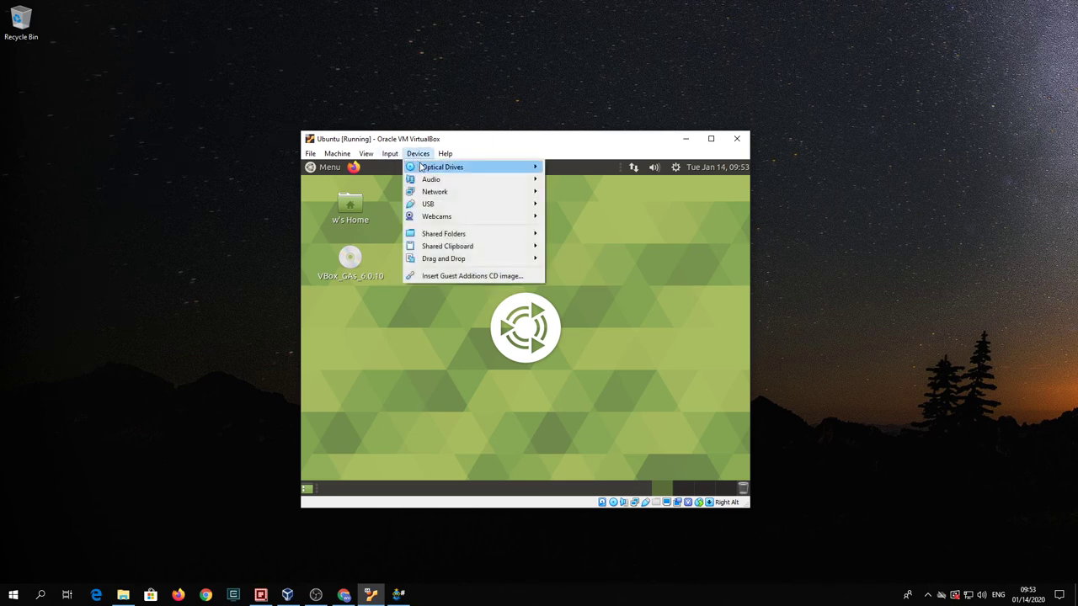
pyautogui.moveTo(422, 168)
pyautogui.click(572, 254)
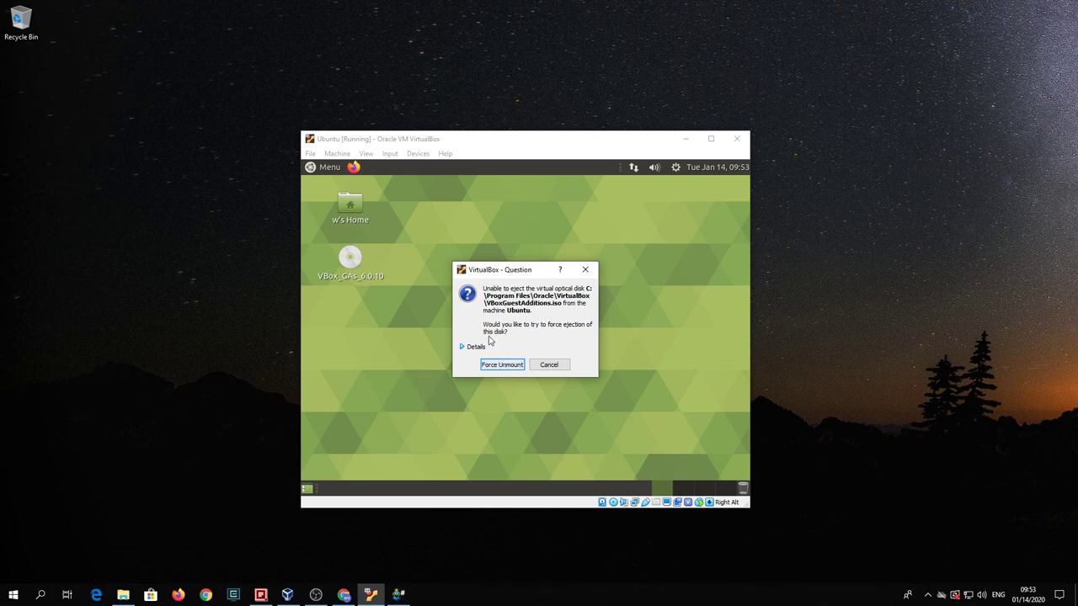
pyautogui.click(543, 366)
# - Eject the VBox_GAs disc from the guest desktop and dismiss the safe-to-remove notice
pyautogui.rightClick(362, 261)
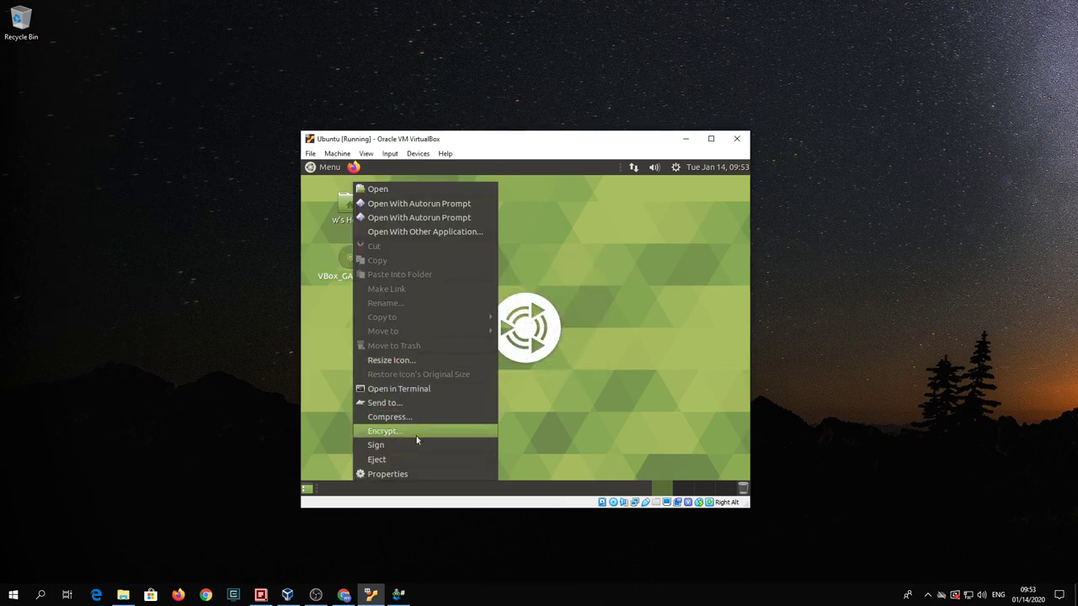
pyautogui.click(414, 460)
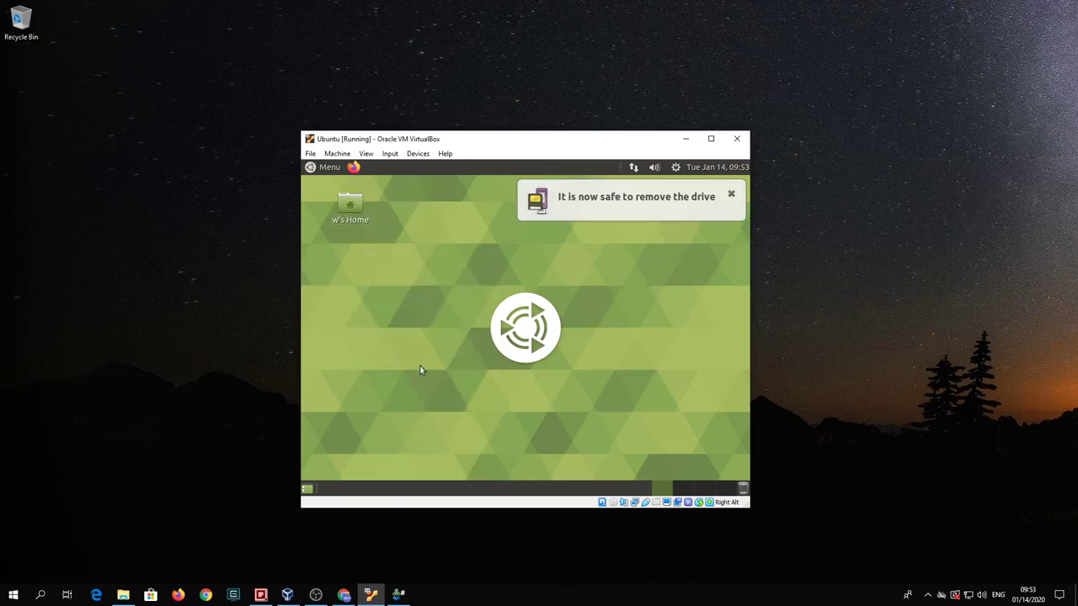
pyautogui.click(728, 196)
pyautogui.click(416, 155)
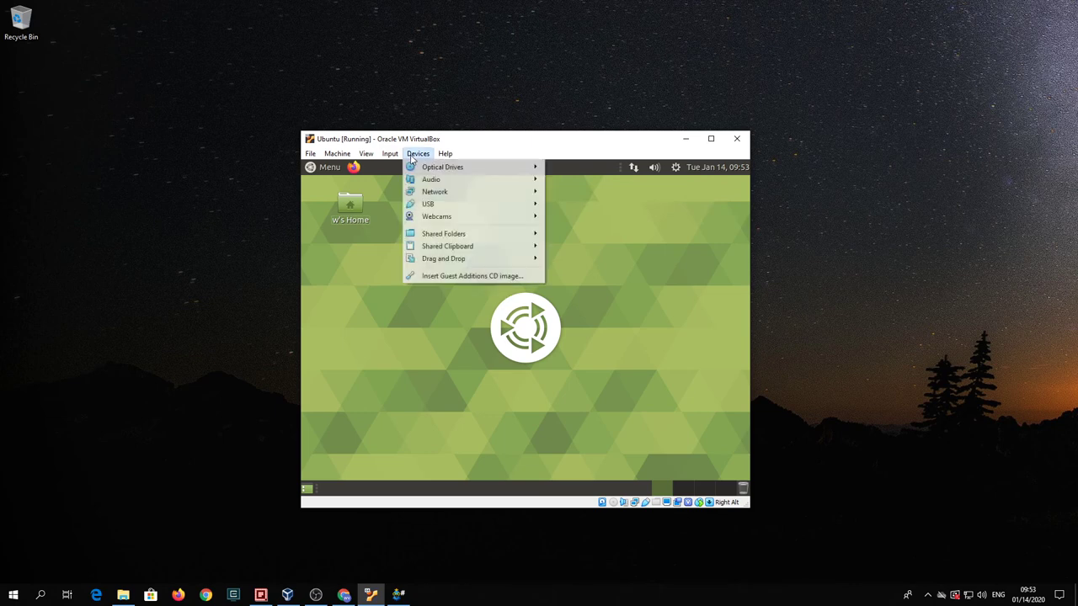
pyautogui.moveTo(421, 171)
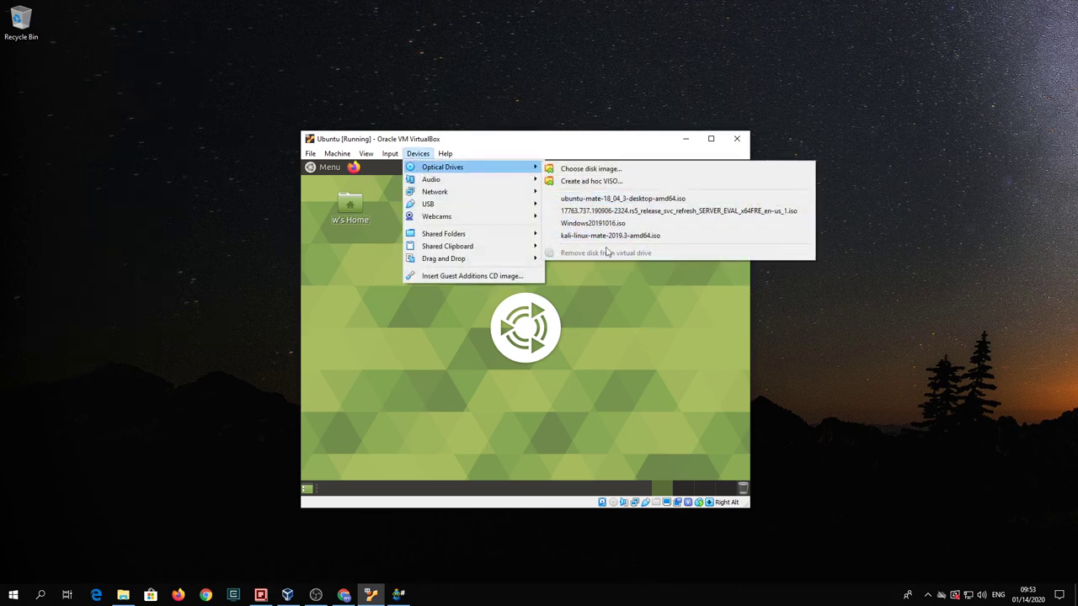
pyautogui.click(638, 282)
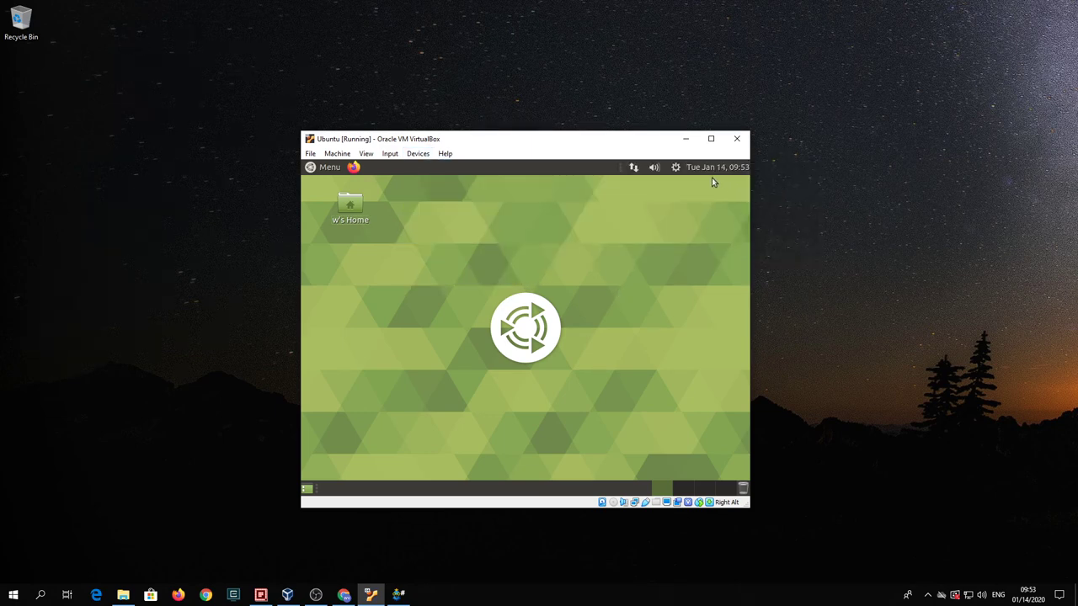
pyautogui.click(675, 167)
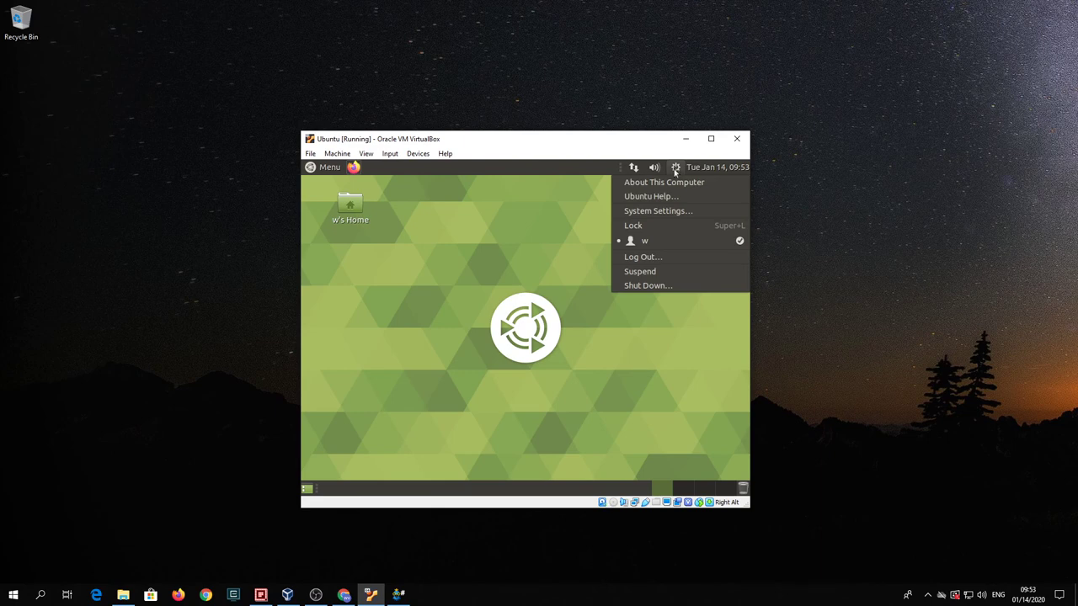
# - Choose Shut Down… from the gear menu and confirm Restart to reboot the guest
pyautogui.click(669, 286)
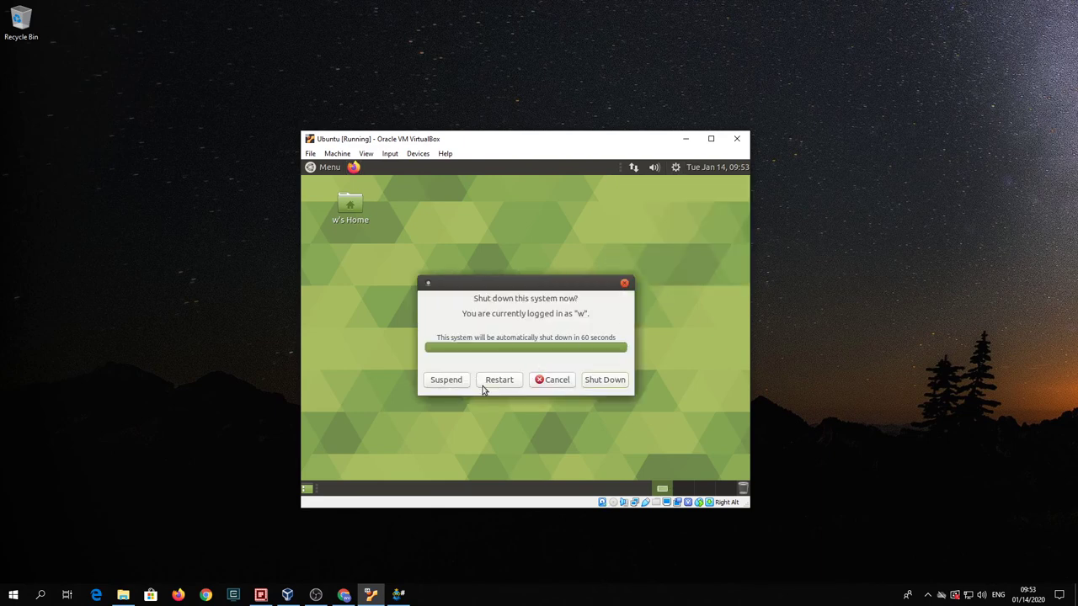
pyautogui.click(499, 383)
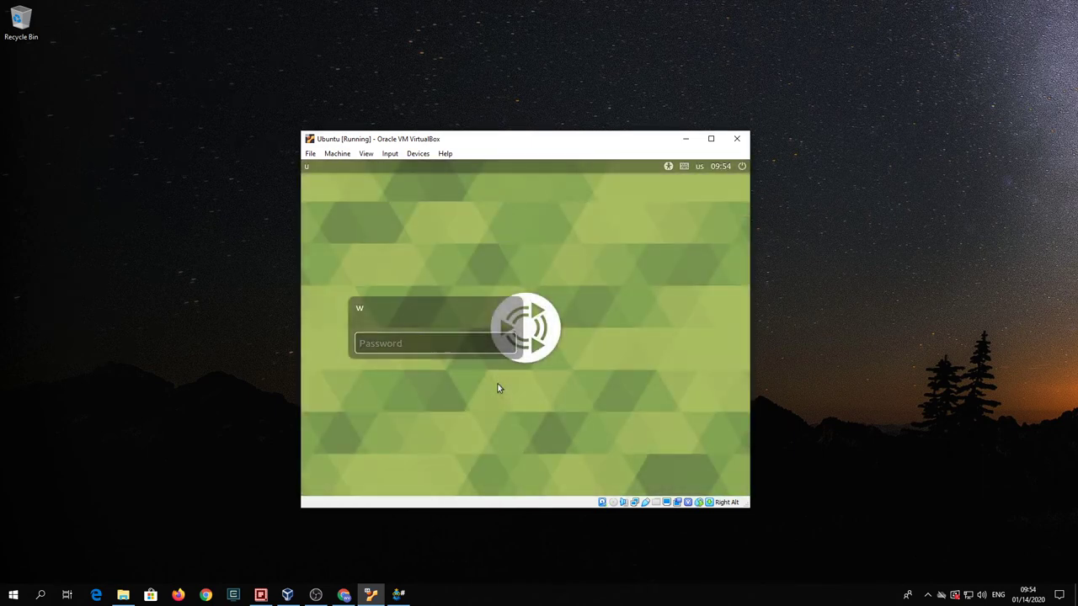
# - Log back in with the account password and dismiss the desktop context menu
pyautogui.click(438, 348)
pyautogui.write('p')
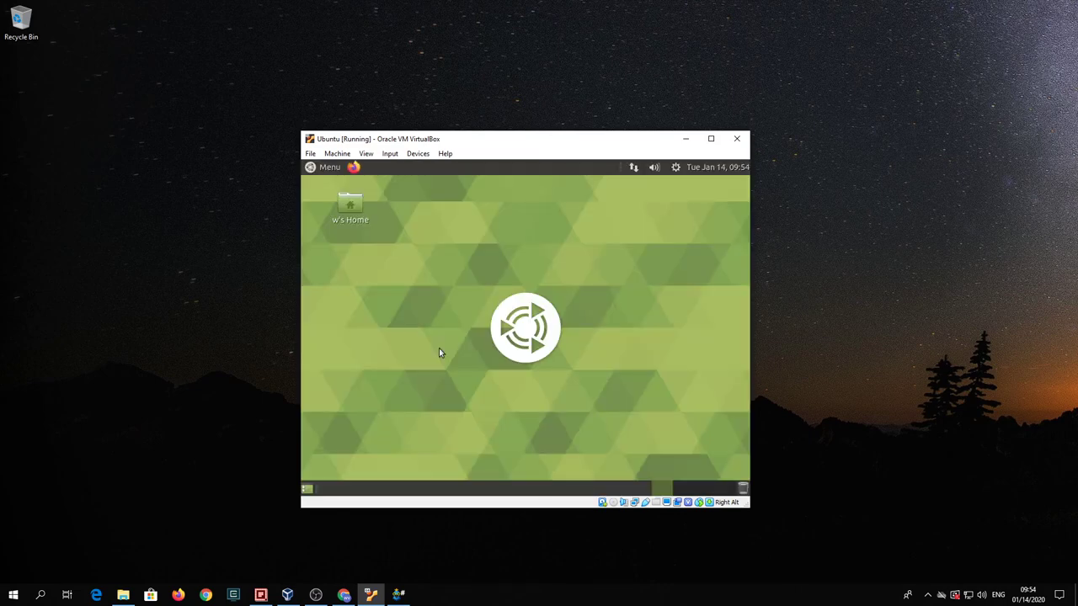
pyautogui.rightClick(447, 257)
pyautogui.click(411, 196)
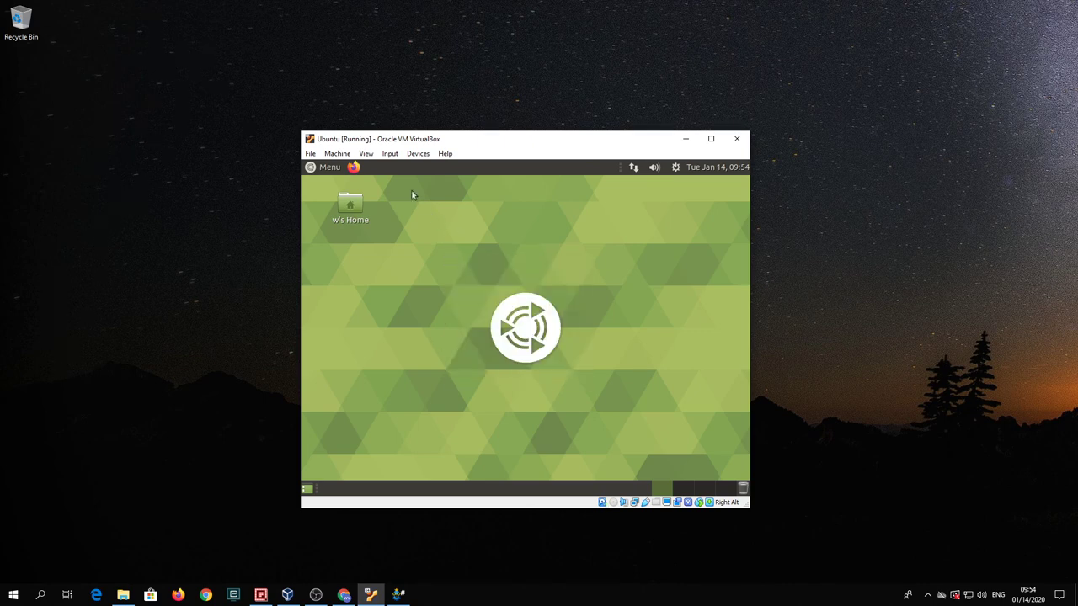
# - Switch the VM to View > Full-screen Mode and open Change Desktop Background
pyautogui.click(365, 154)
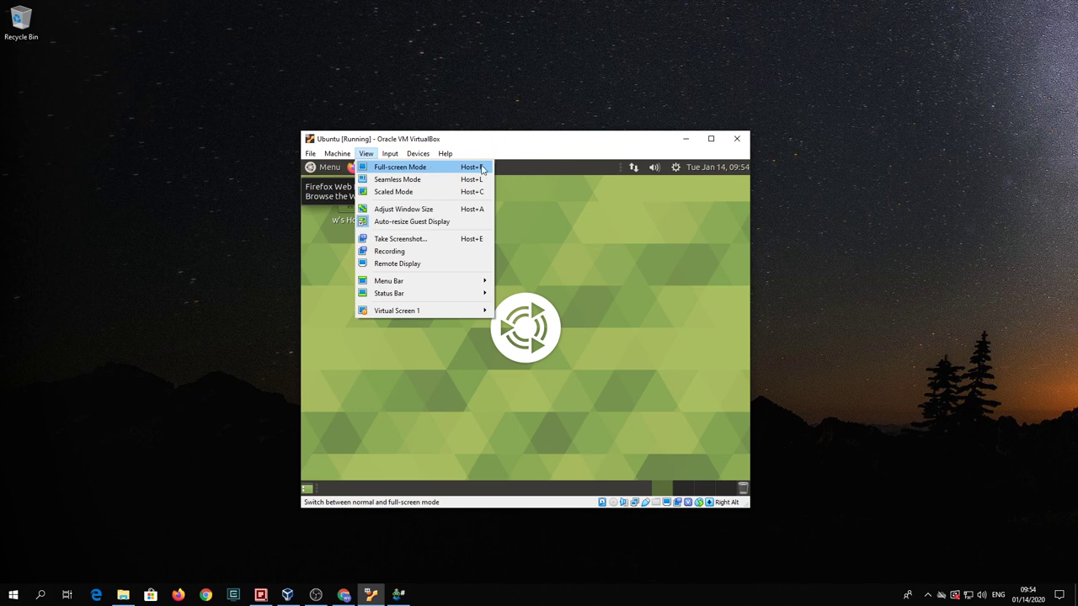
pyautogui.click(447, 171)
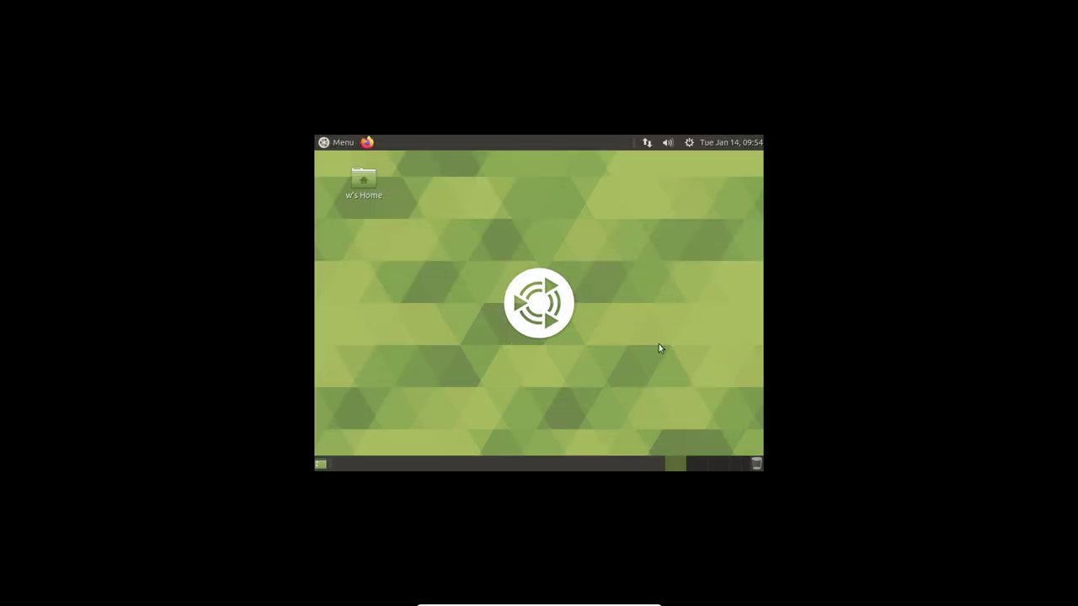
pyautogui.rightClick(600, 233)
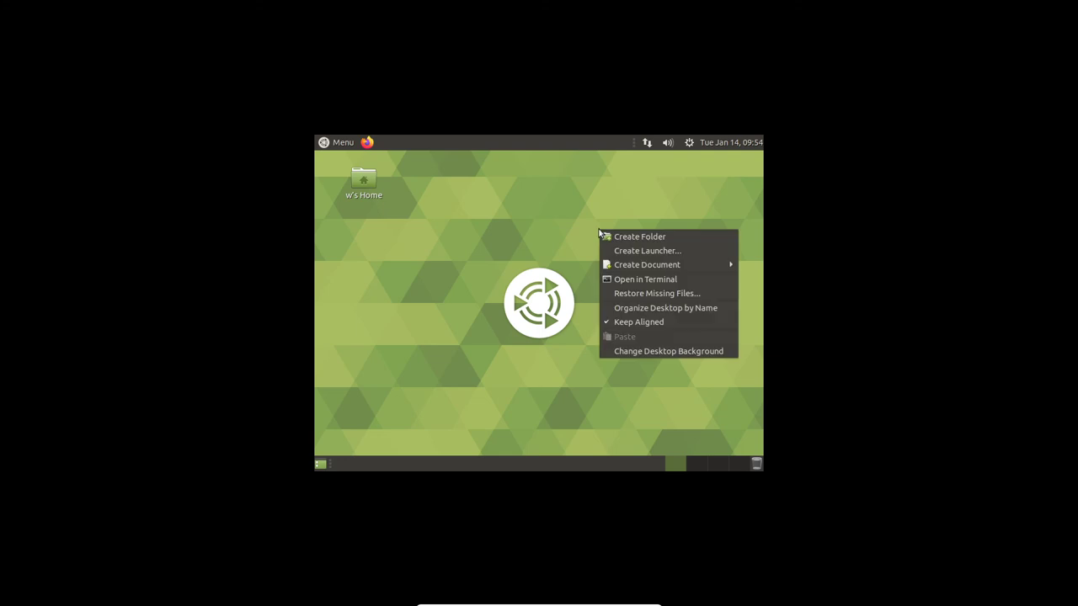
pyautogui.click(652, 351)
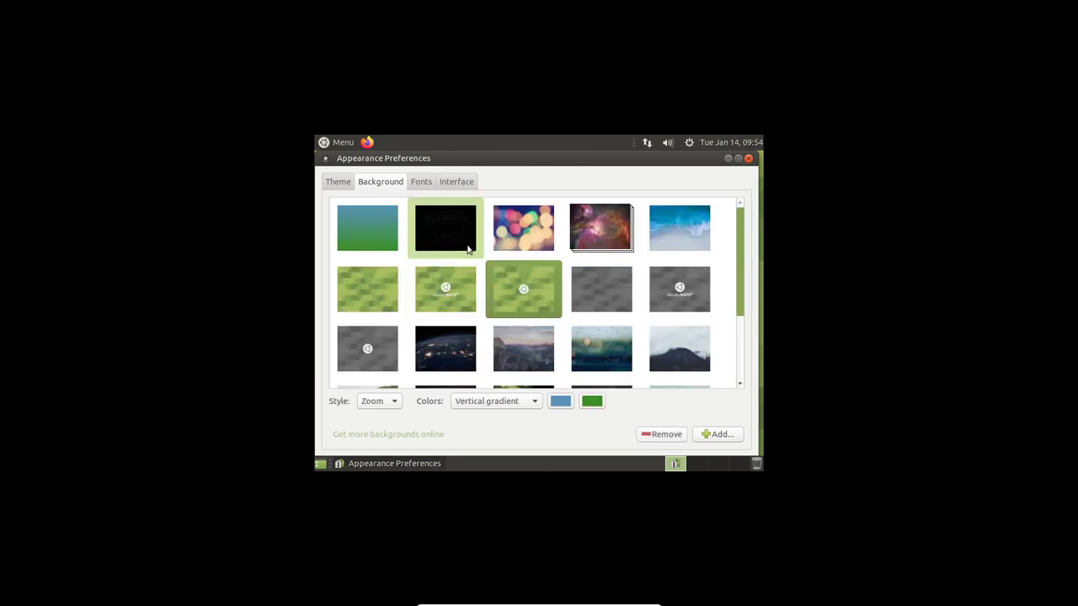
# - Apply the blue ocean-wave wallpaper, close Appearance Preferences, and exit full-screen mode
pyautogui.click(663, 240)
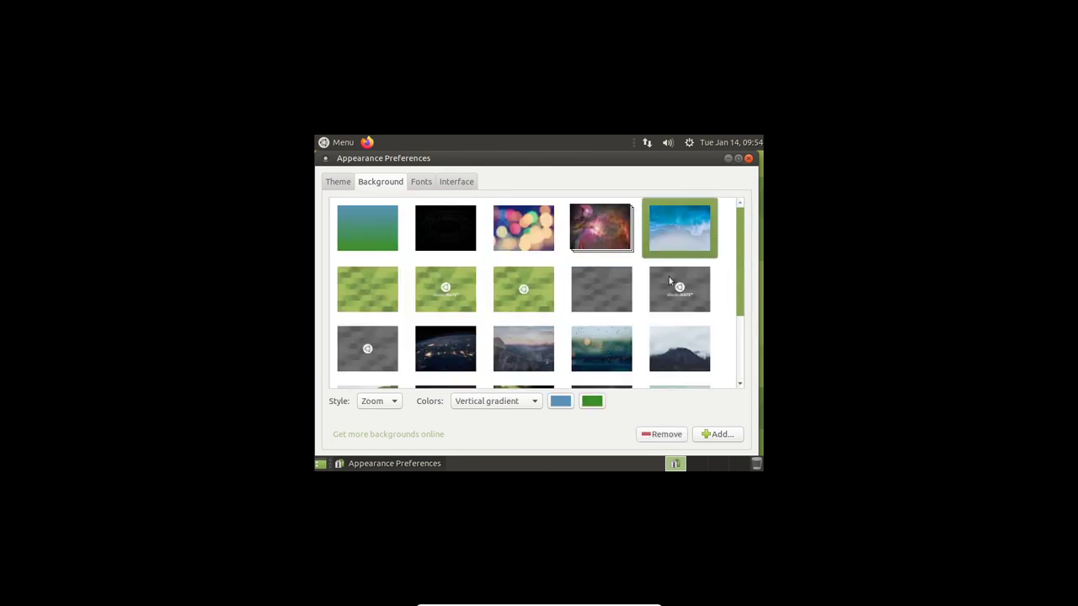
pyautogui.click(716, 434)
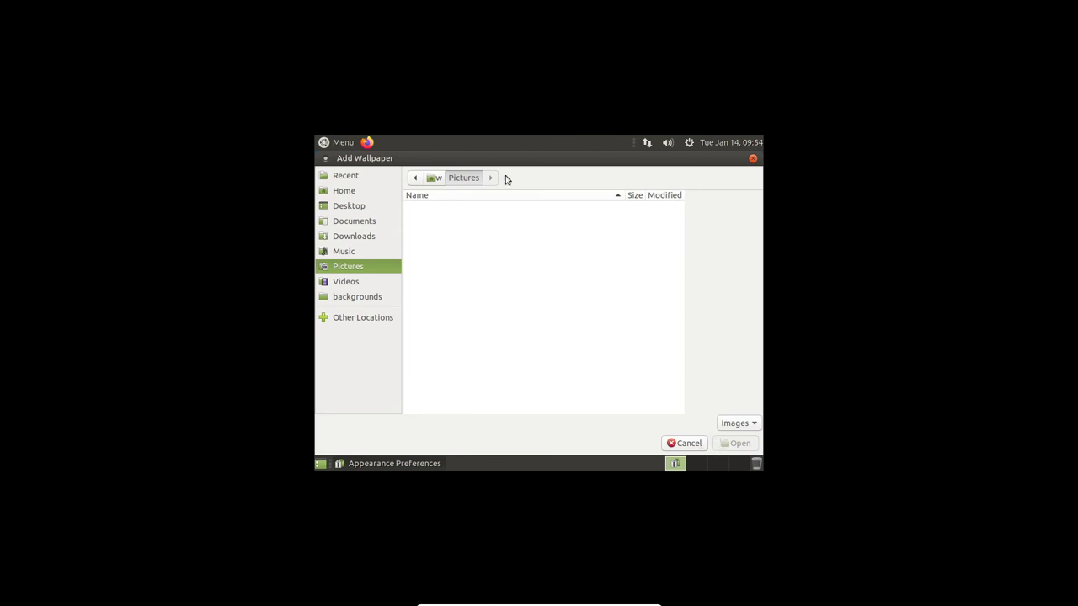
pyautogui.click(753, 158)
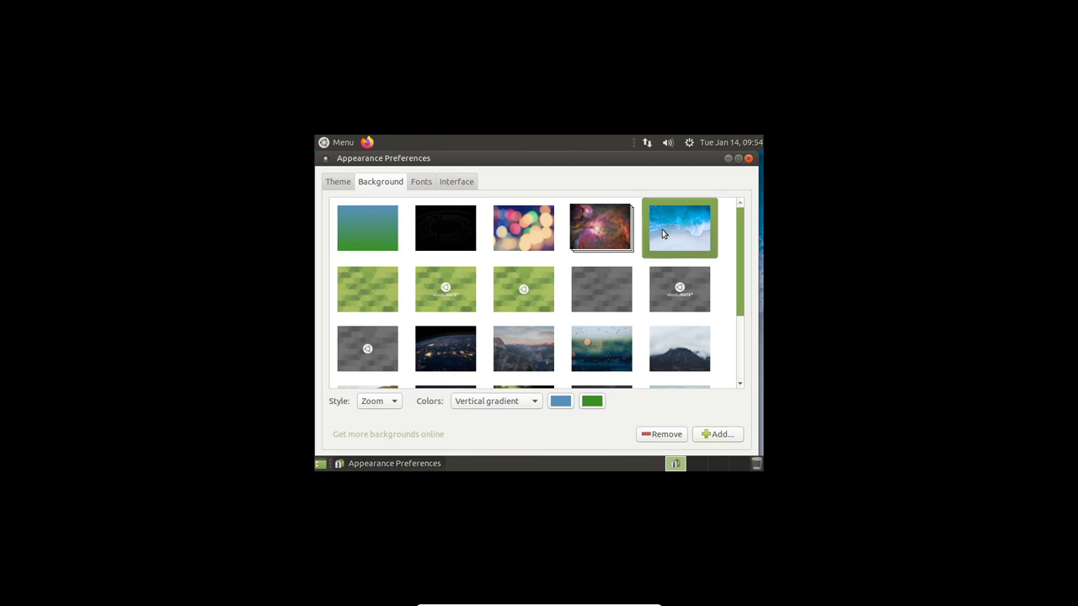
pyautogui.click(748, 160)
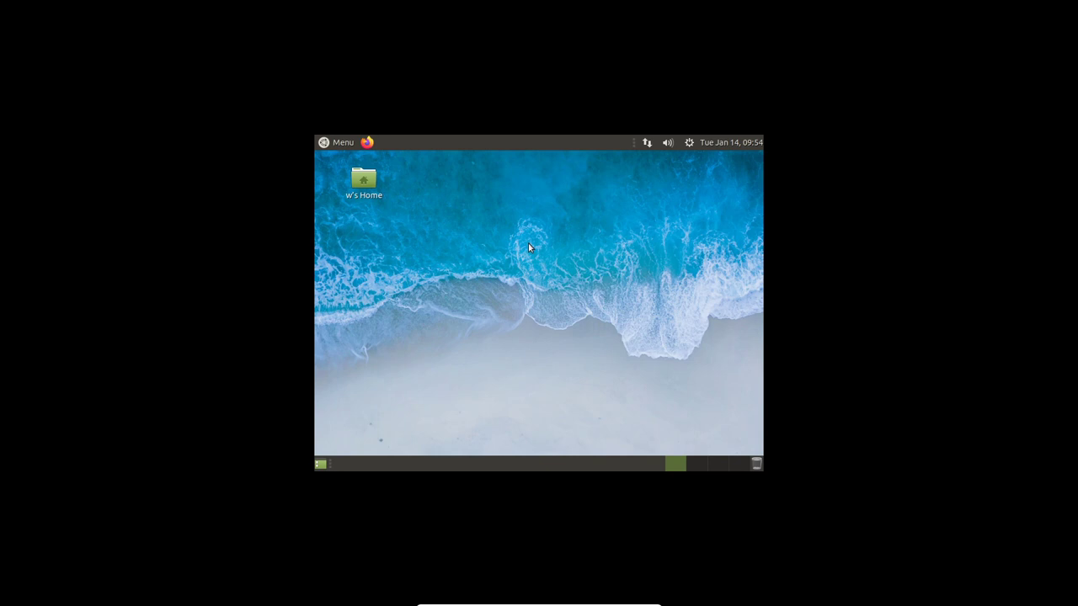
pyautogui.hotkey('ctrl', 'f')
pyautogui.hotkey('ctrl', 'f')
pyautogui.hotkey('ctrl', 'f')
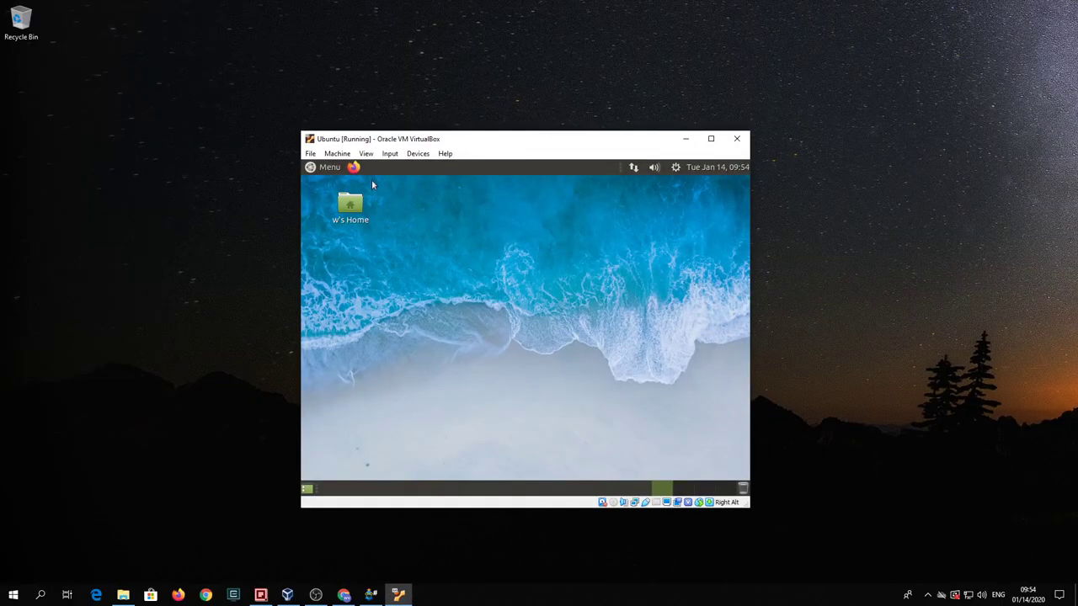
# - Reboot the guest through Shut Down… > Restart and switch the VM back to full-screen
pyautogui.click(675, 168)
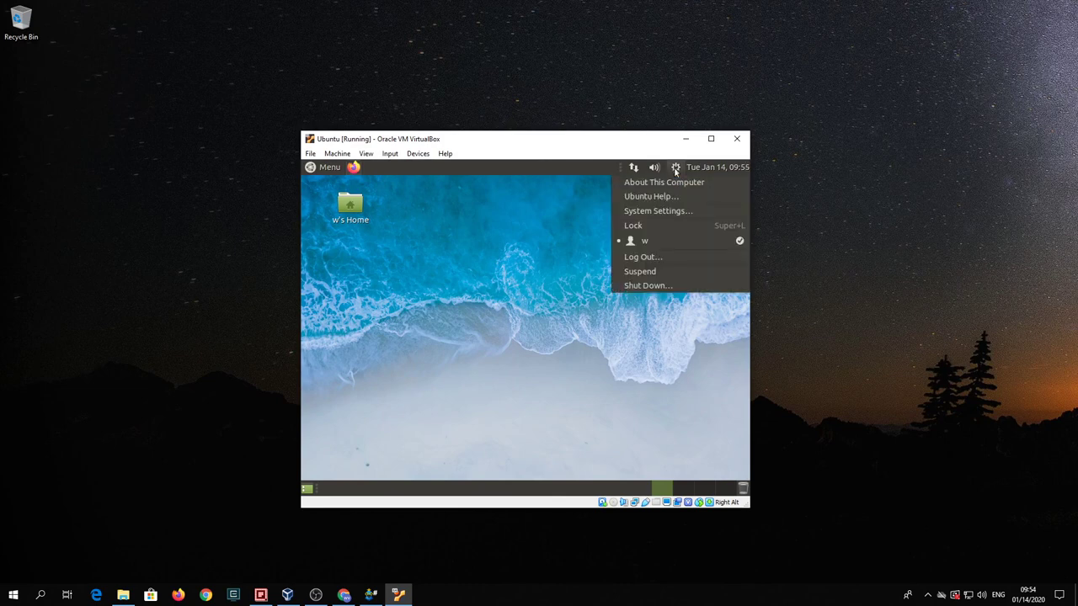
pyautogui.click(674, 286)
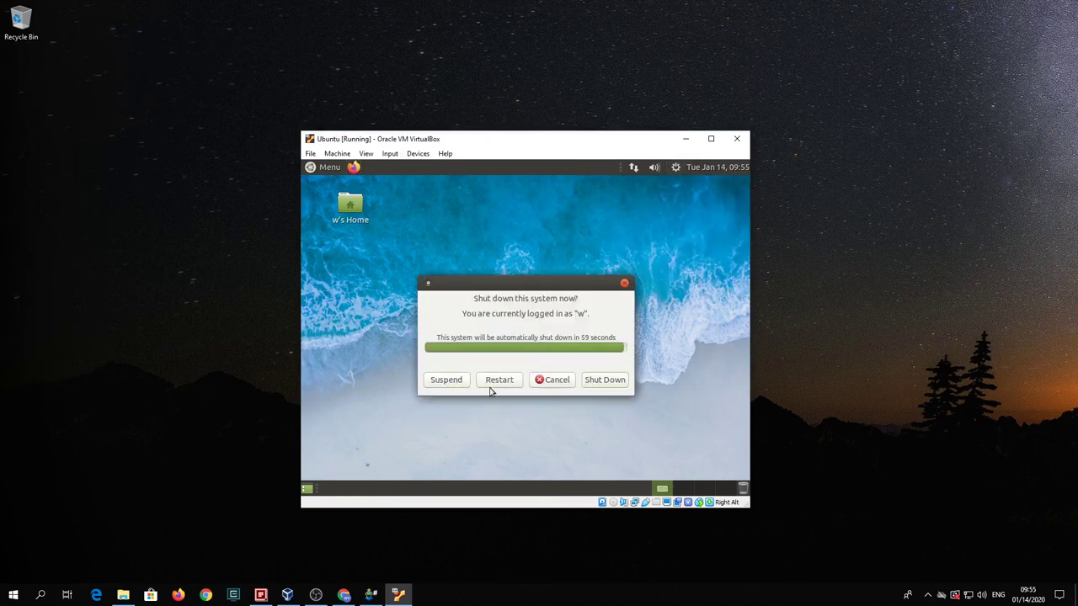
pyautogui.click(499, 380)
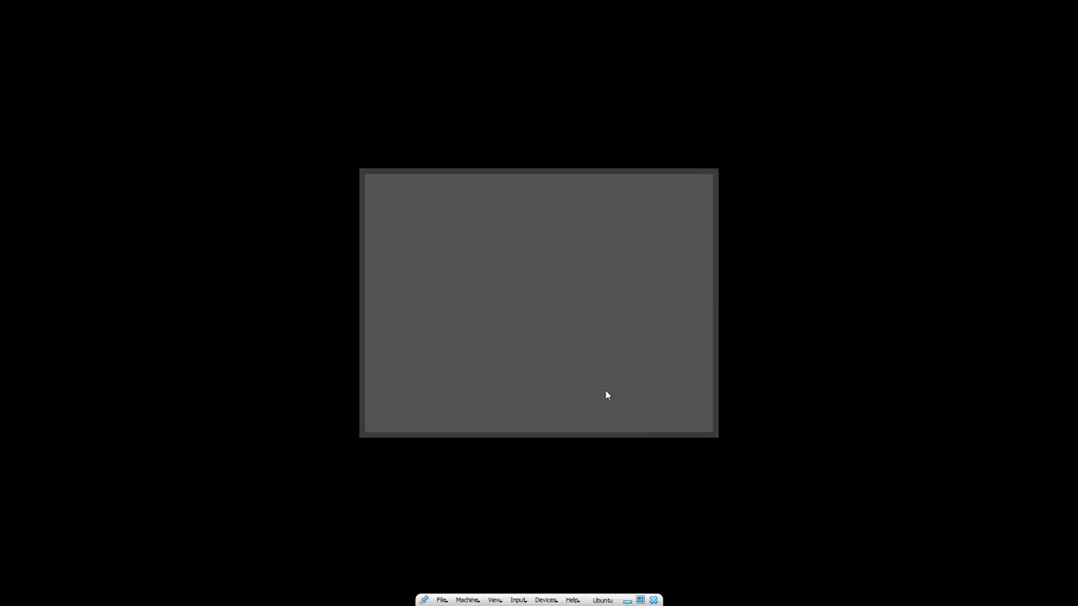
pyautogui.hotkey('alt', 'f')
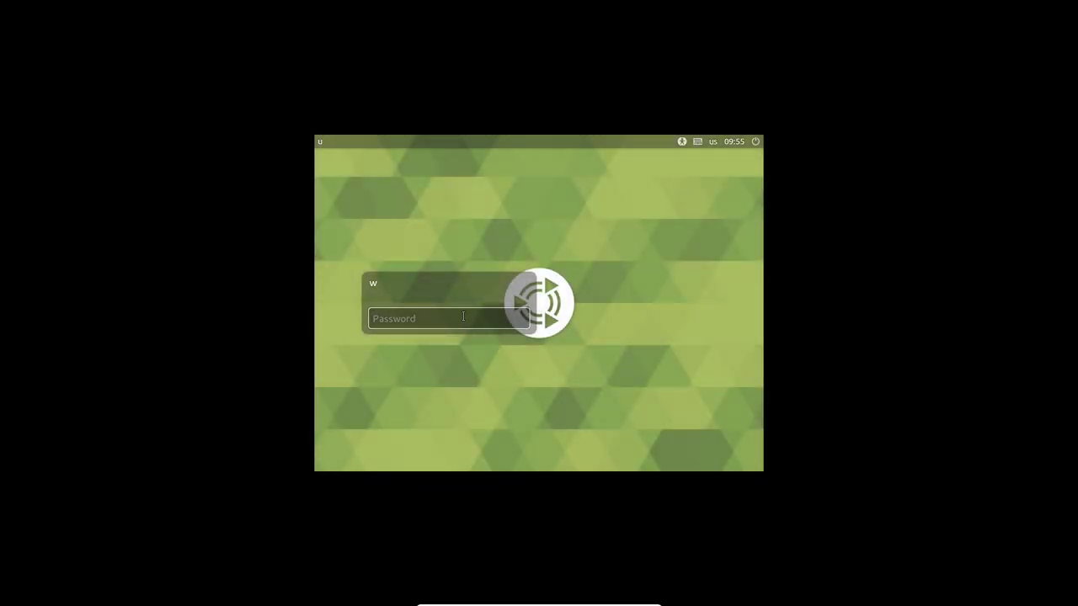
# - Log in with the password, then check the full-screen desktop's context and applications menus
pyautogui.write('•')
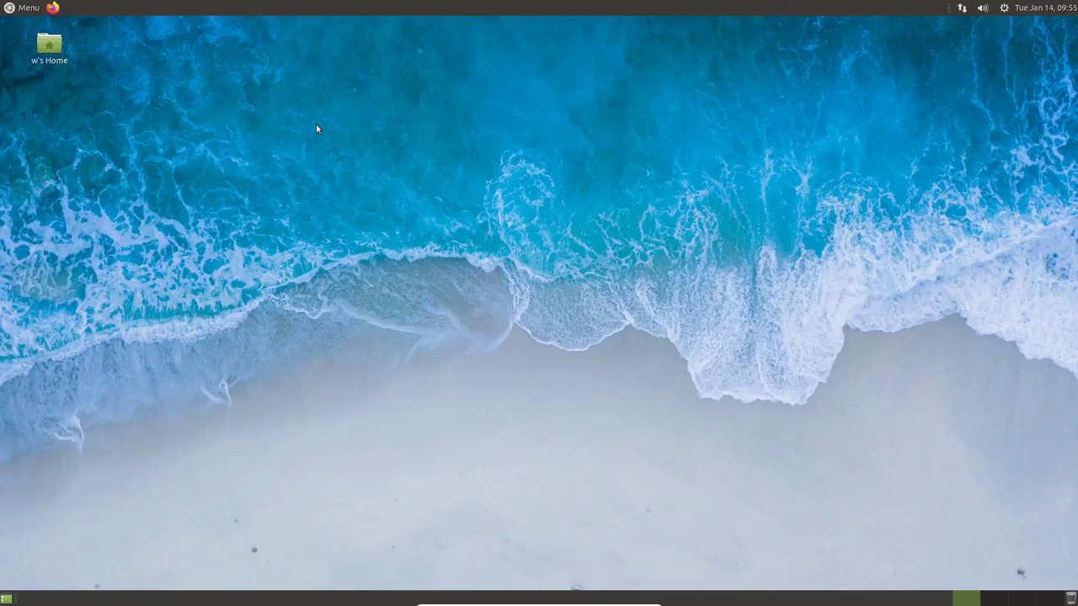
pyautogui.rightClick(315, 128)
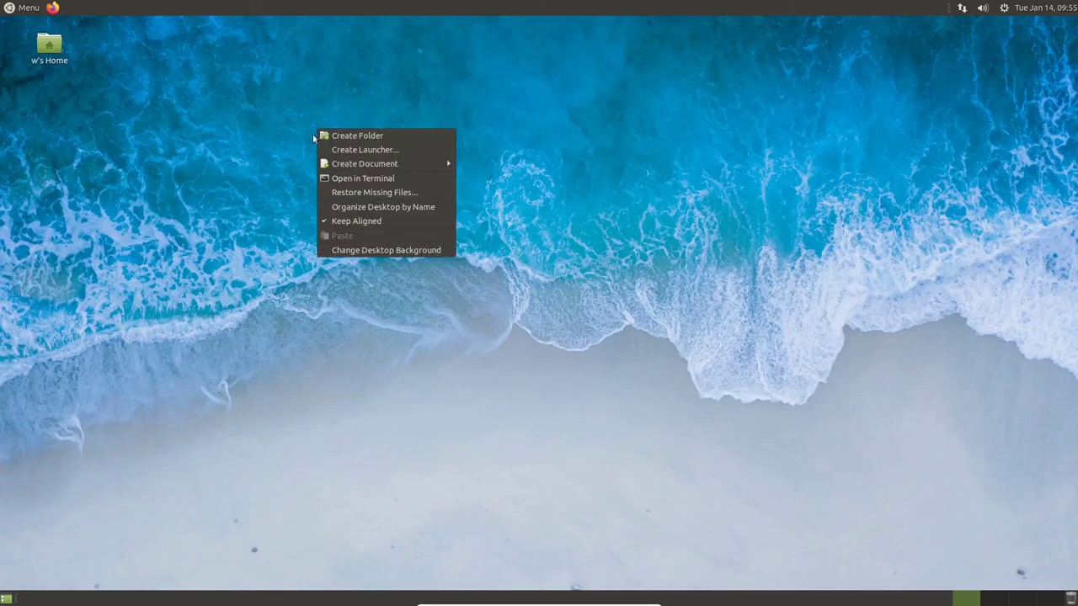
pyautogui.click(229, 151)
pyautogui.click(29, 12)
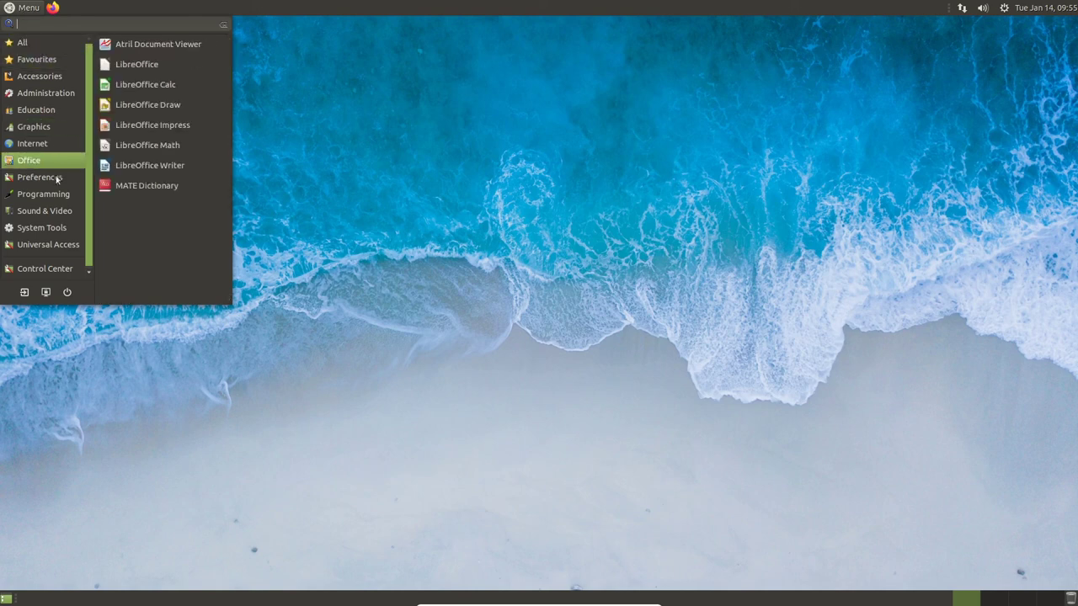
pyautogui.click(377, 208)
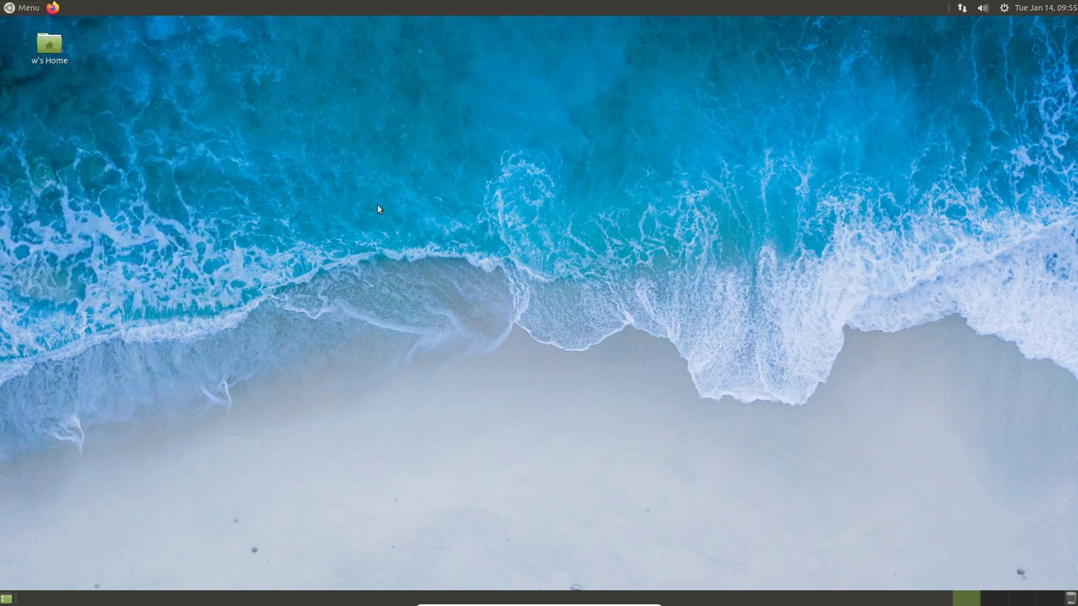
# - Shut down the Ubuntu MATE guest from the top-panel system menu and confirm Shut Down
pyautogui.click(1003, 9)
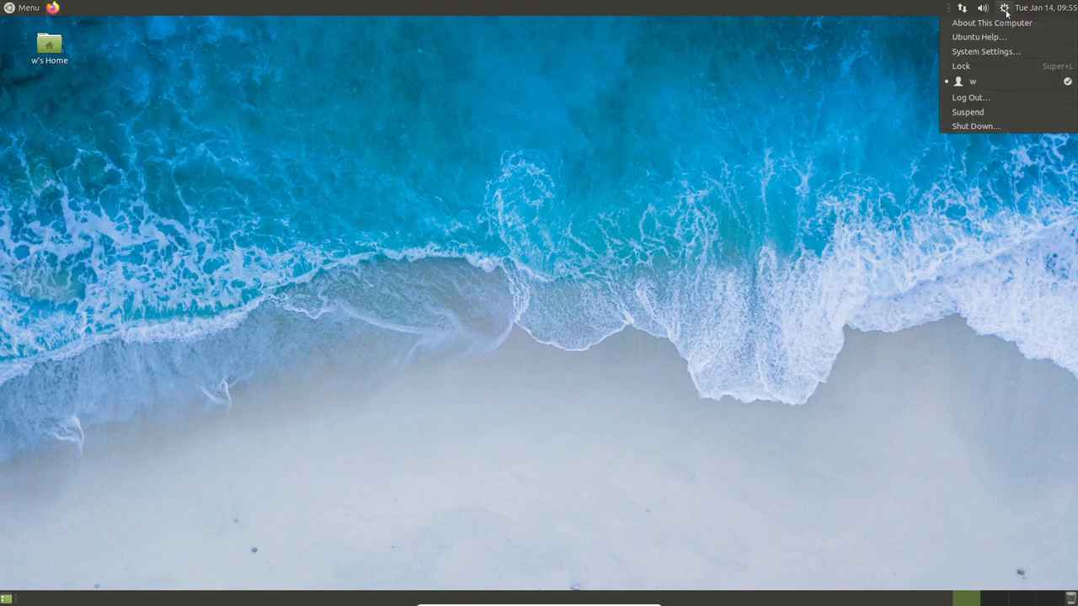
pyautogui.click(926, 171)
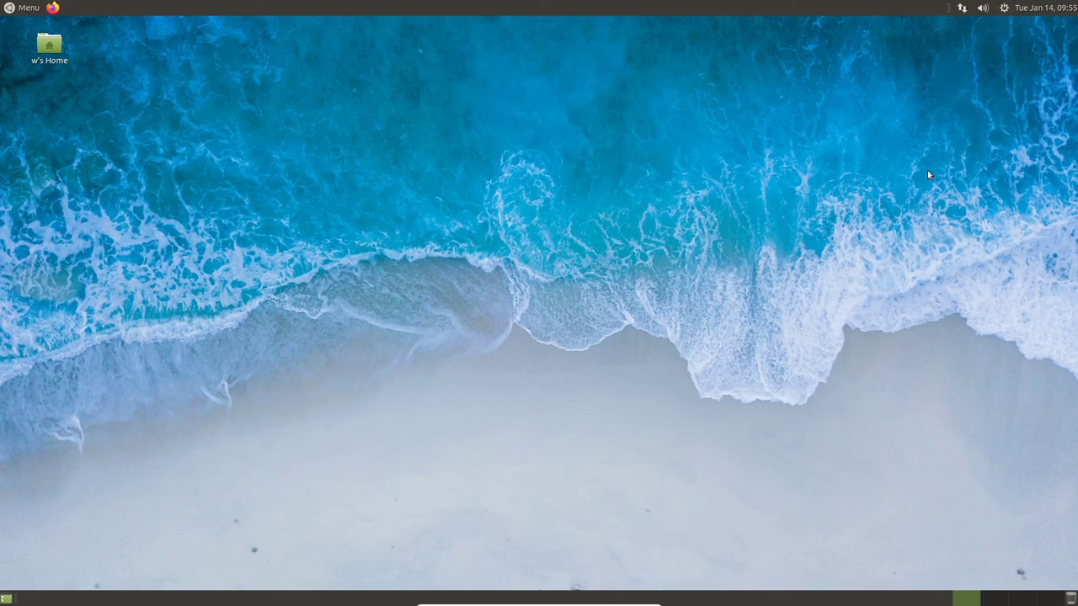
pyautogui.click(1004, 8)
pyautogui.click(987, 126)
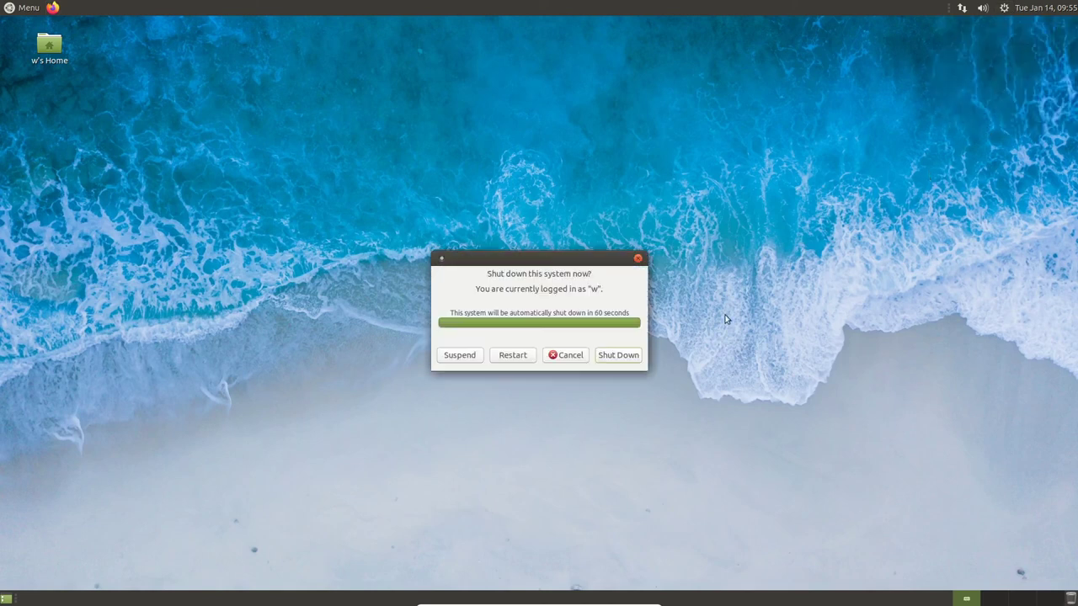
pyautogui.click(617, 356)
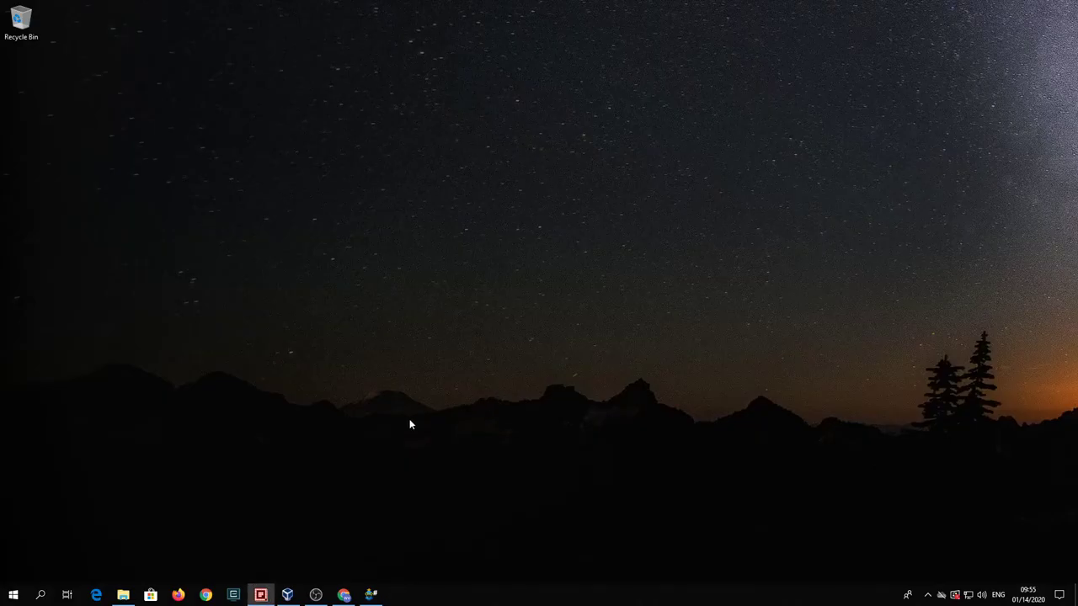
# - Attach the Windows Server evaluation ISO to WindowsServer2019's empty optical drive in Storage settings and save
pyautogui.click(287, 595)
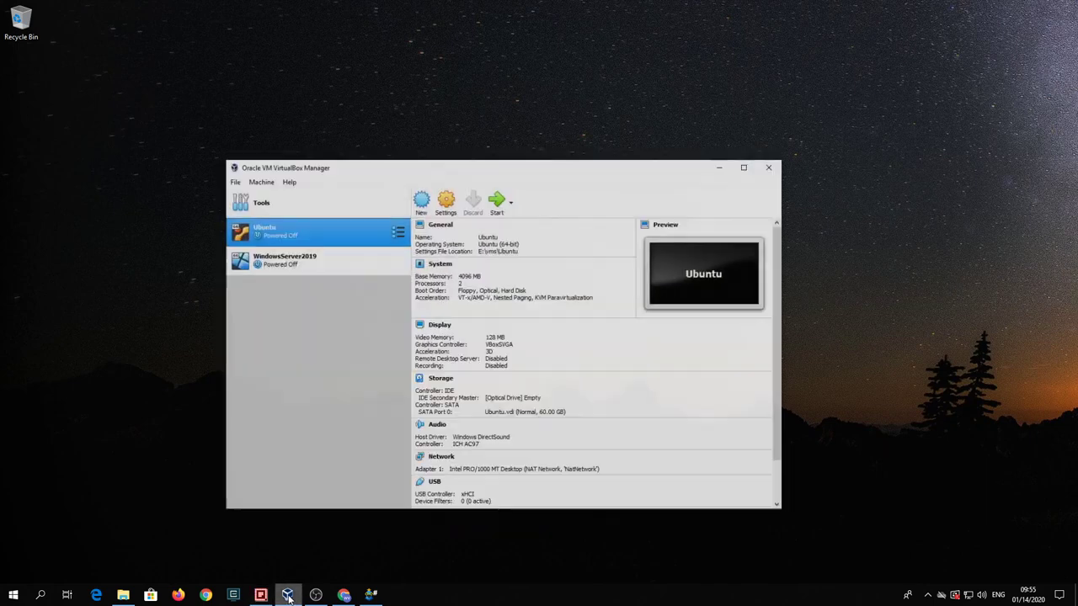
pyautogui.moveTo(372, 159); pyautogui.dragTo(414, 158)
pyautogui.click(345, 244)
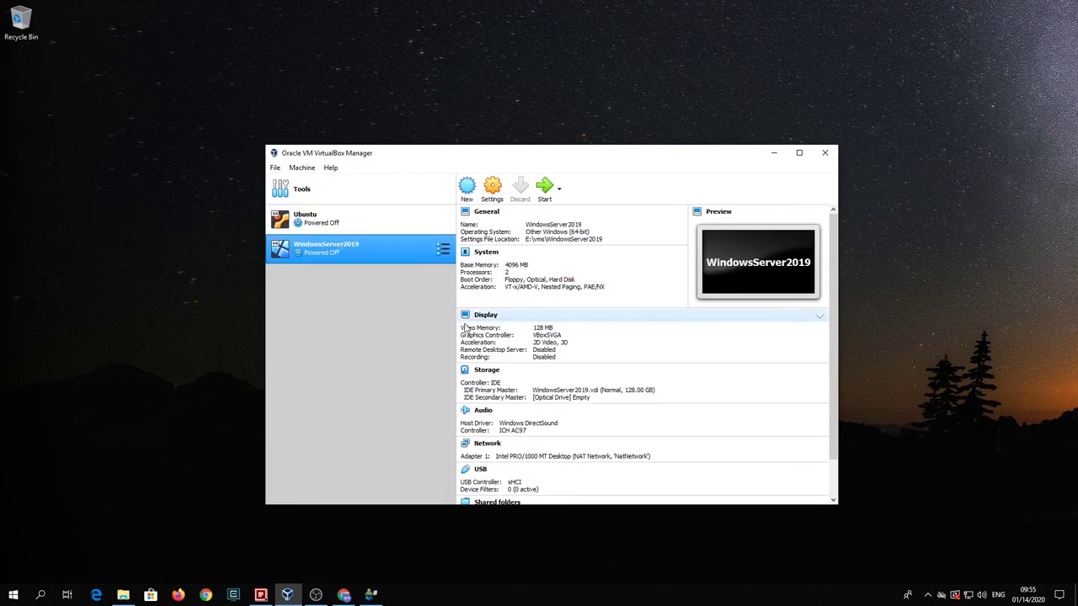
pyautogui.click(488, 371)
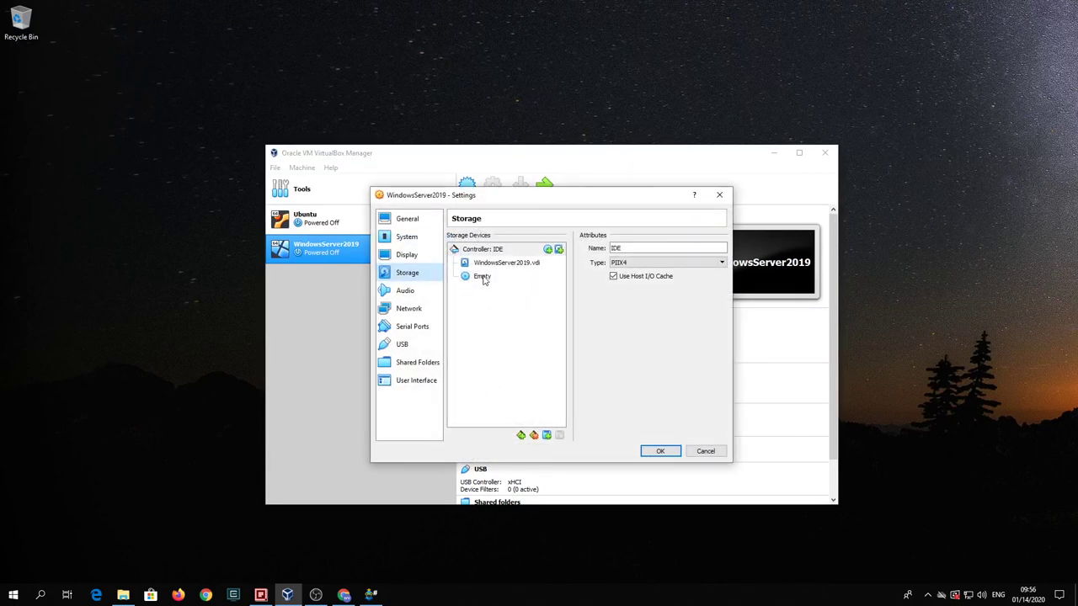
pyautogui.click(483, 277)
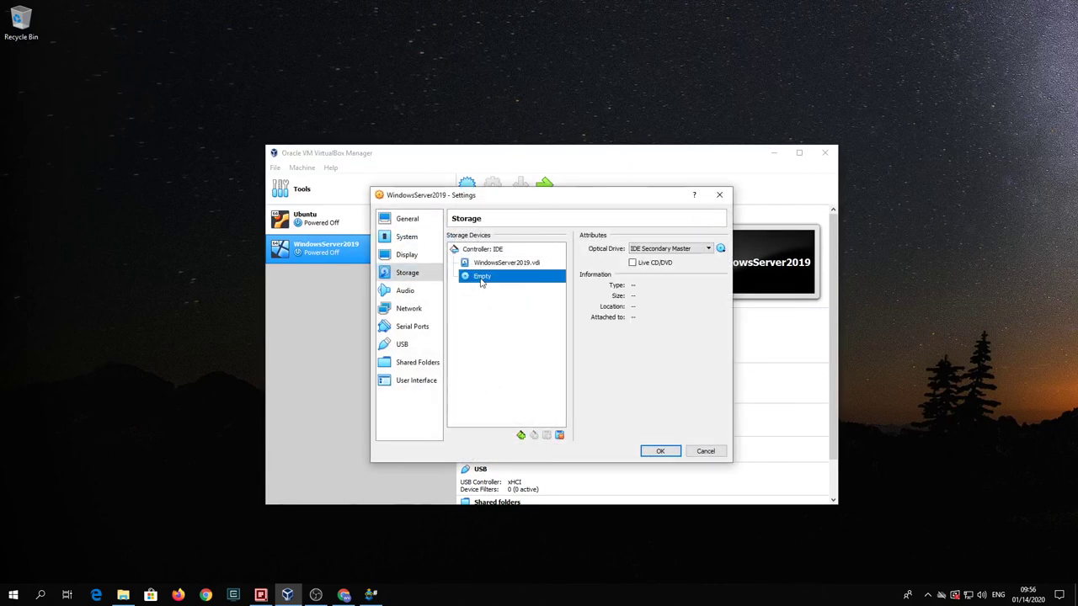
pyautogui.click(721, 249)
pyautogui.click(729, 259)
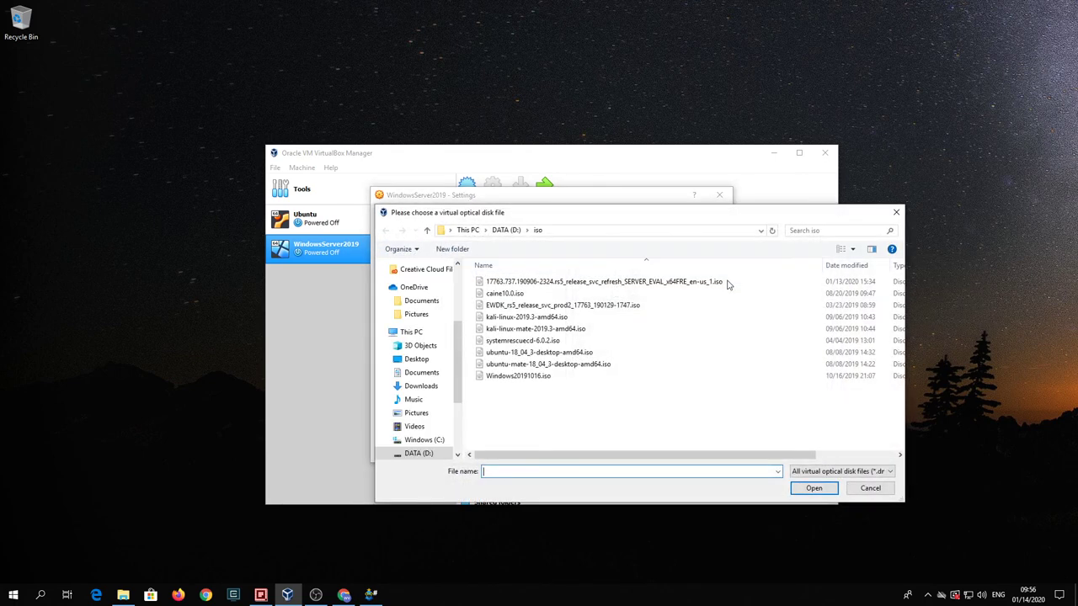
pyautogui.click(583, 284)
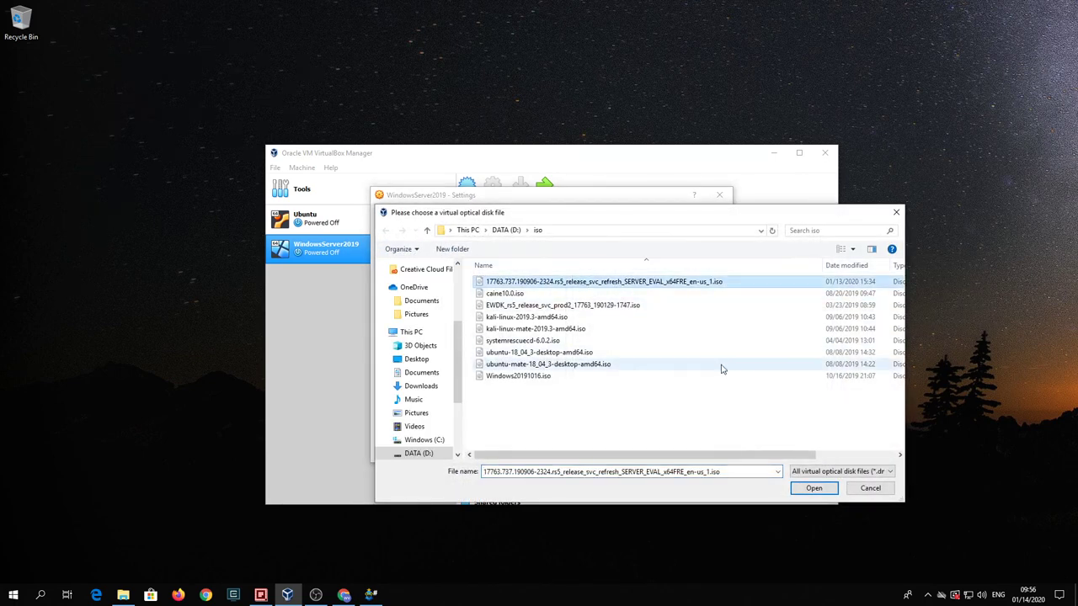
pyautogui.click(813, 488)
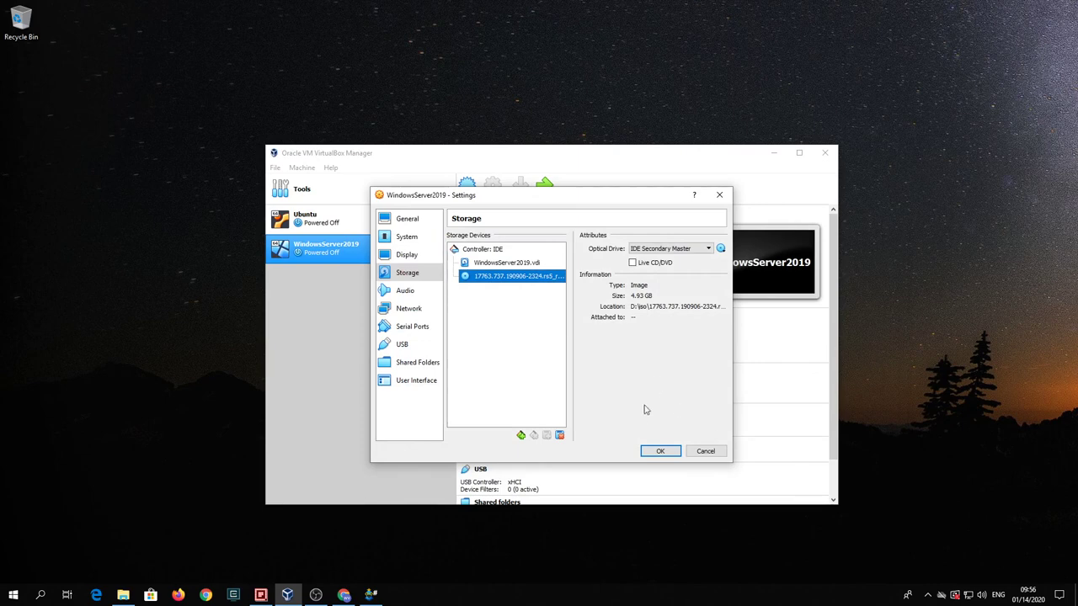
pyautogui.click(659, 453)
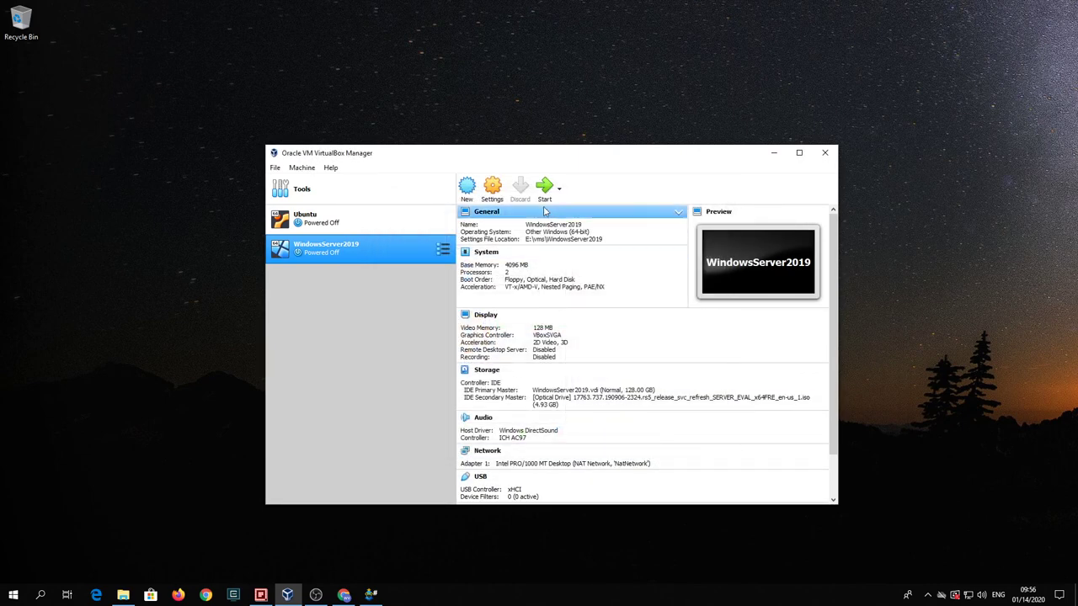
# - Start the WindowsServer2019 VM so it boots from the ISO into Windows Setup, dismissing the capture notice
pyautogui.click(545, 187)
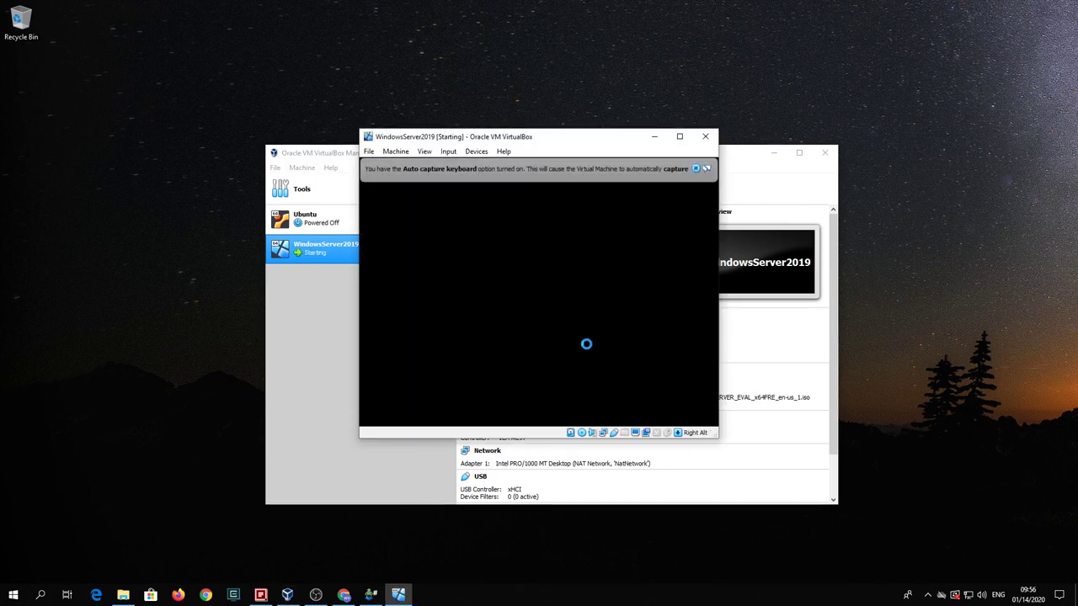
pyautogui.click(696, 169)
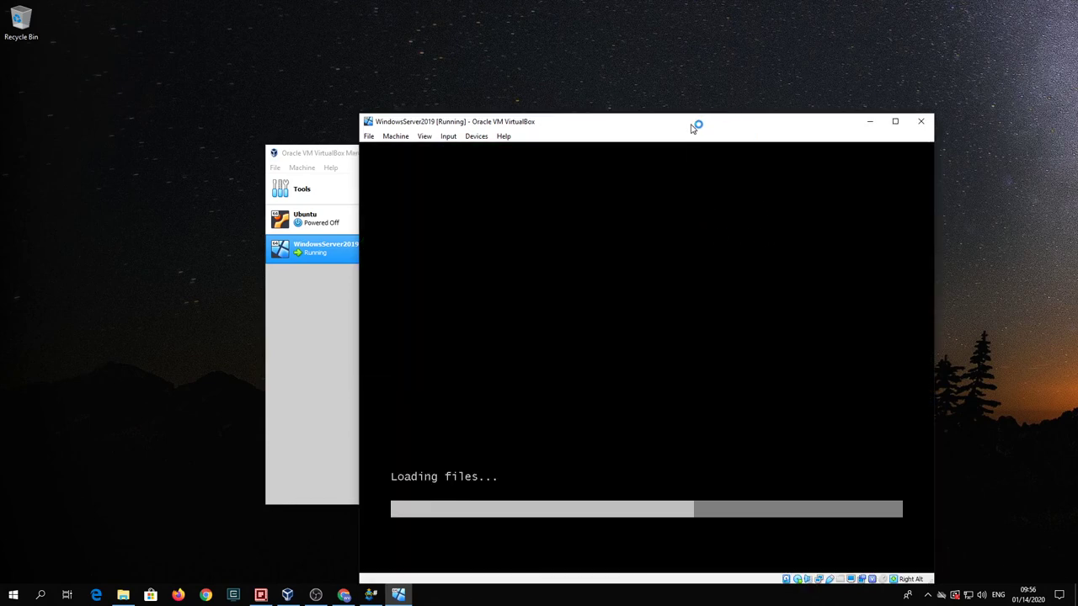
pyautogui.moveTo(695, 123); pyautogui.dragTo(633, 106)
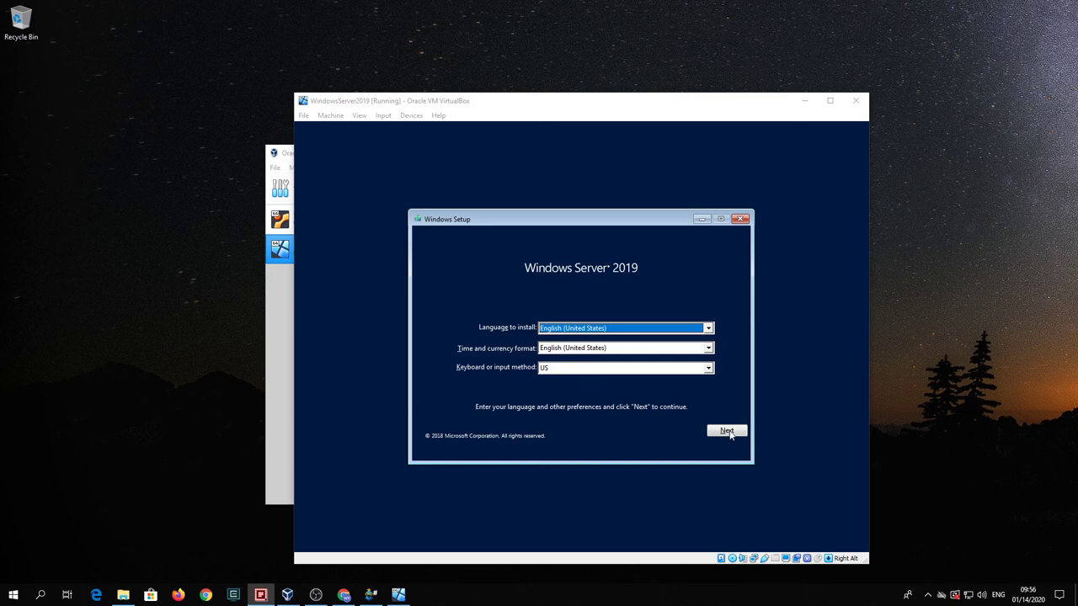
# - Advance Windows Setup past the language page to Install now, then power off the VM
pyautogui.click(690, 419)
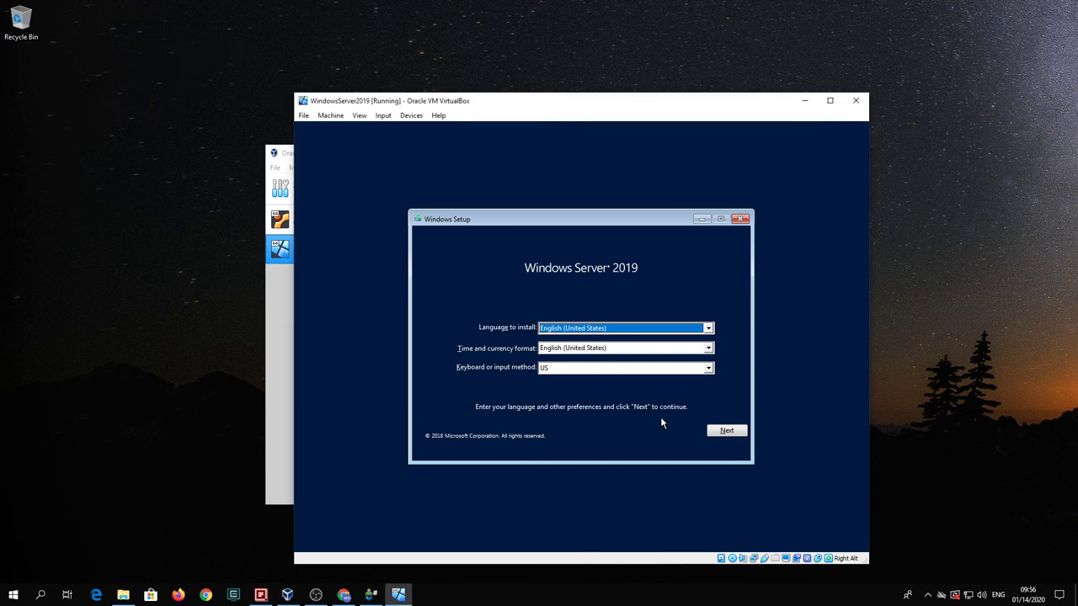
pyautogui.click(739, 433)
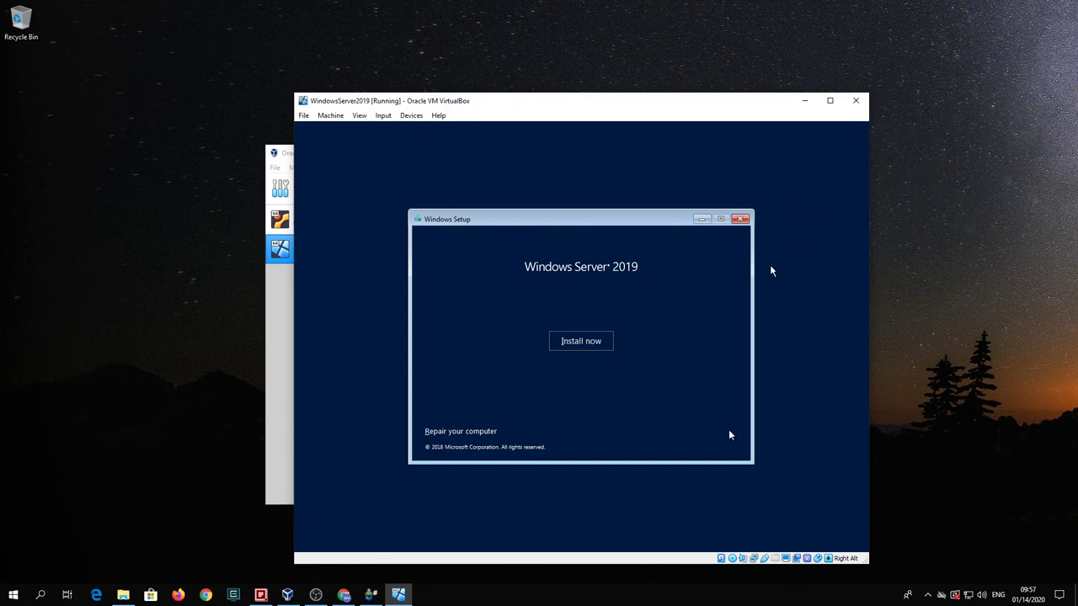
pyautogui.click(855, 100)
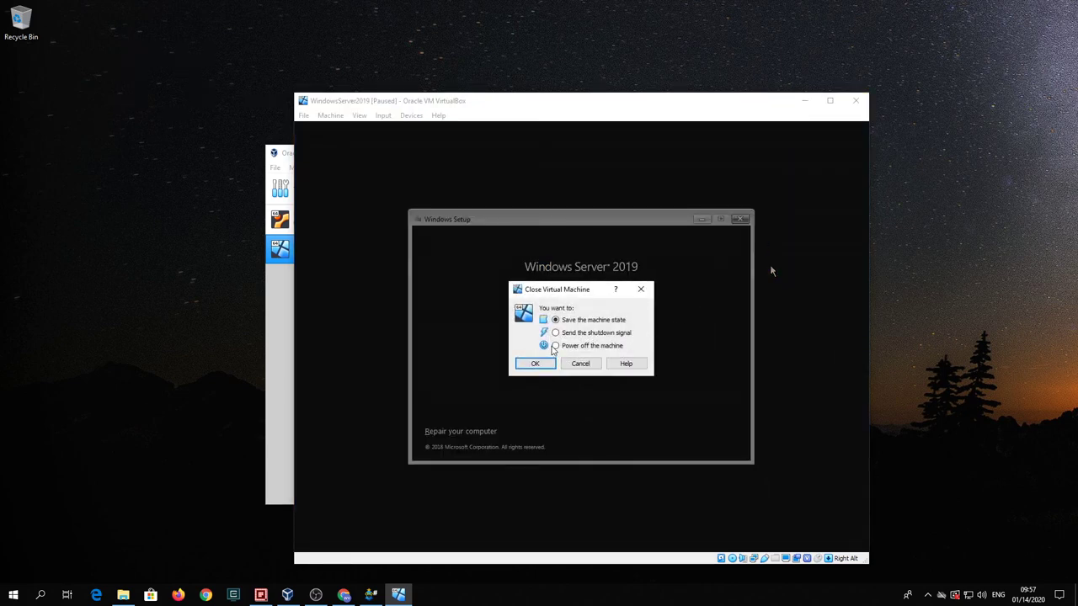
pyautogui.click(555, 345)
pyautogui.click(534, 363)
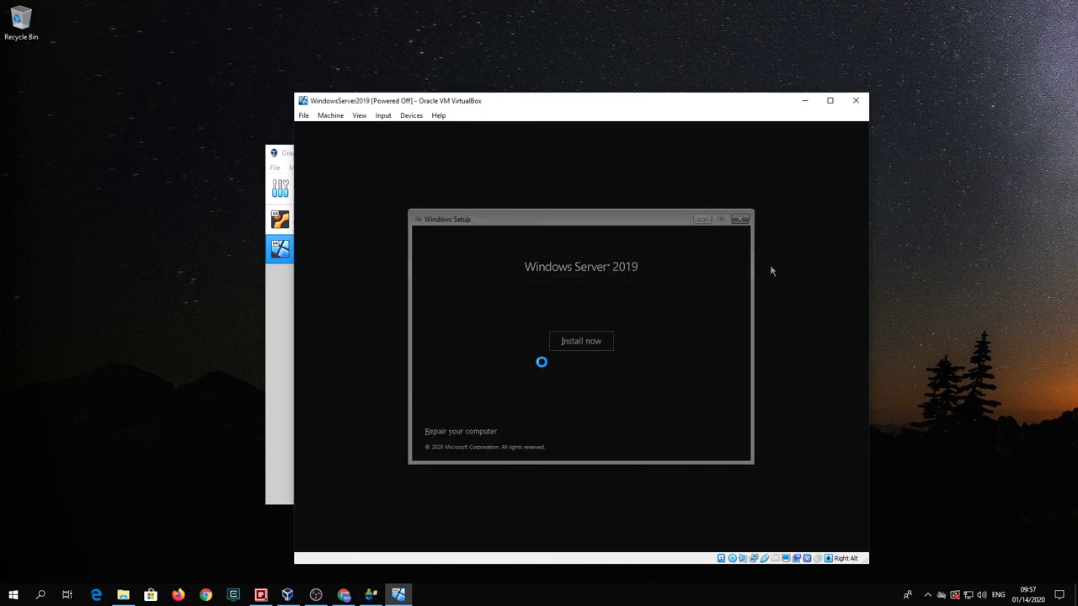